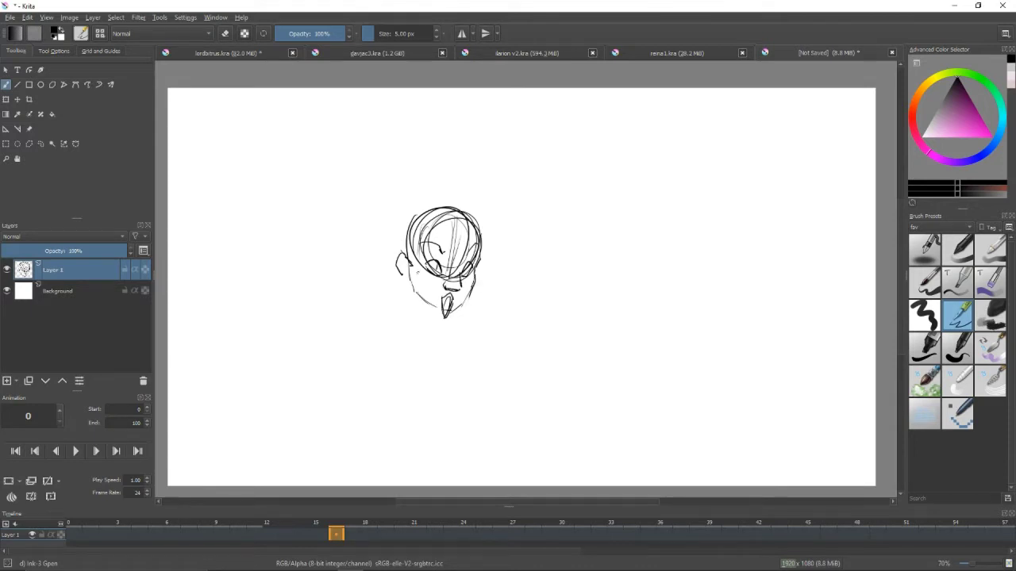
Sketch the head with an ear line and an arch over the top
{"action": "left_click_drag", "start_coordinate": [402, 291], "coordinate": [407, 301]}
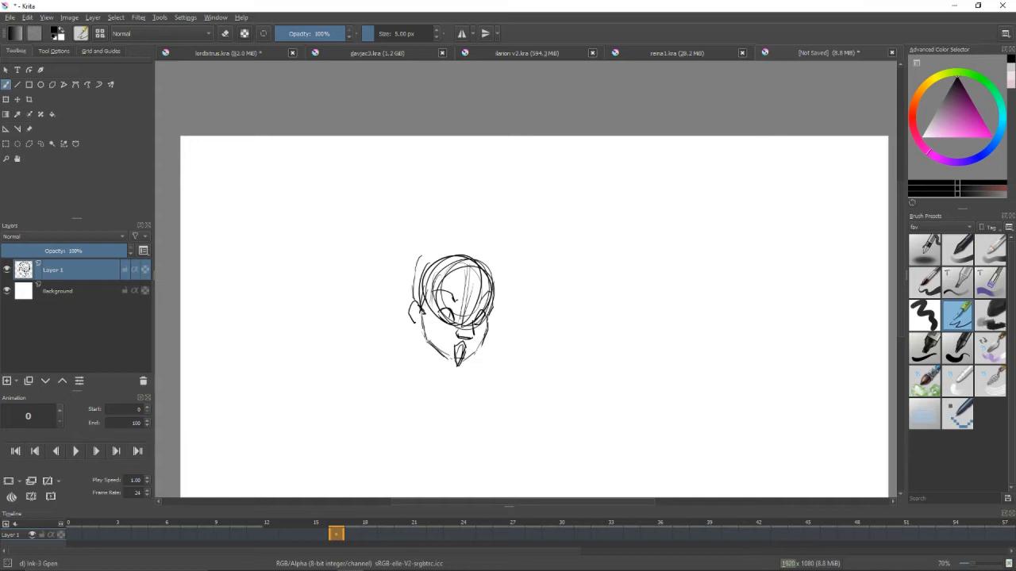
{"action": "mouse_move", "coordinate": [419, 255]}
{"action": "left_mouse_down"}
{"action": "mouse_move", "coordinate": [450, 242]}
{"action": "mouse_move", "coordinate": [493, 254]}
{"action": "left_mouse_up"}
{"action": "left_click_drag", "start_coordinate": [431, 273], "coordinate": [482, 270]}
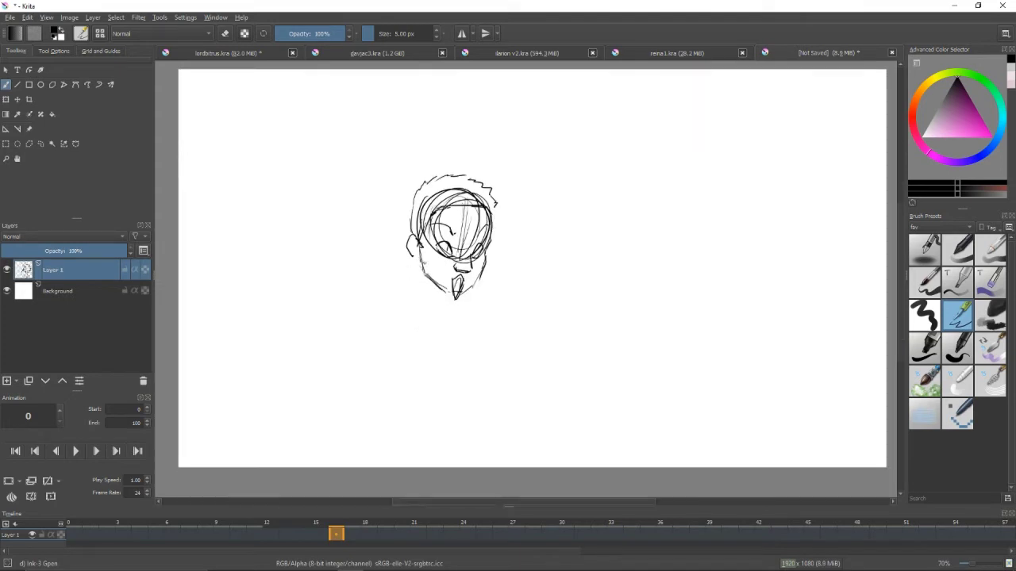
{"action": "left_click_drag", "start_coordinate": [413, 256], "coordinate": [422, 290]}
Sketch the neck, shoulders and chest below the head
{"action": "left_click_drag", "start_coordinate": [493, 290], "coordinate": [526, 304]}
{"action": "left_click_drag", "start_coordinate": [395, 312], "coordinate": [390, 370]}
{"action": "left_click_drag", "start_coordinate": [397, 279], "coordinate": [375, 293]}
{"action": "left_click_drag", "start_coordinate": [373, 303], "coordinate": [472, 321]}
{"action": "left_click_drag", "start_coordinate": [462, 284], "coordinate": [482, 301]}
{"action": "left_click_drag", "start_coordinate": [403, 276], "coordinate": [370, 289]}
{"action": "left_click_drag", "start_coordinate": [340, 305], "coordinate": [373, 277]}
{"action": "left_click_drag", "start_coordinate": [465, 270], "coordinate": [479, 275]}
{"action": "left_click_drag", "start_coordinate": [453, 306], "coordinate": [505, 275]}
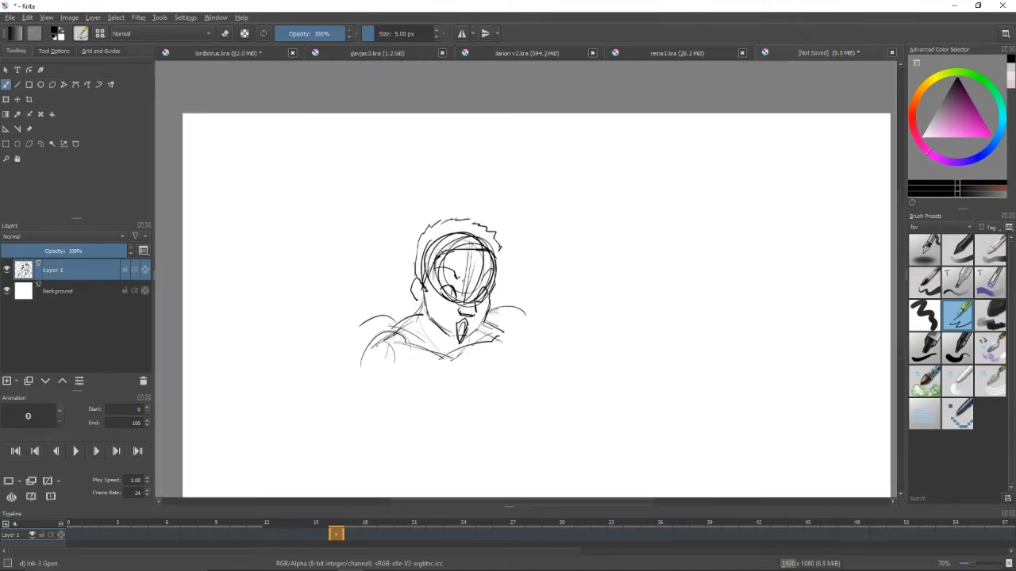
Sketch the upper arm beside the head and a forearm reaching down-right
{"action": "left_click_drag", "start_coordinate": [365, 233], "coordinate": [363, 339]}
{"action": "key", "text": "ctrl+z"}
{"action": "left_click_drag", "start_coordinate": [407, 267], "coordinate": [410, 349]}
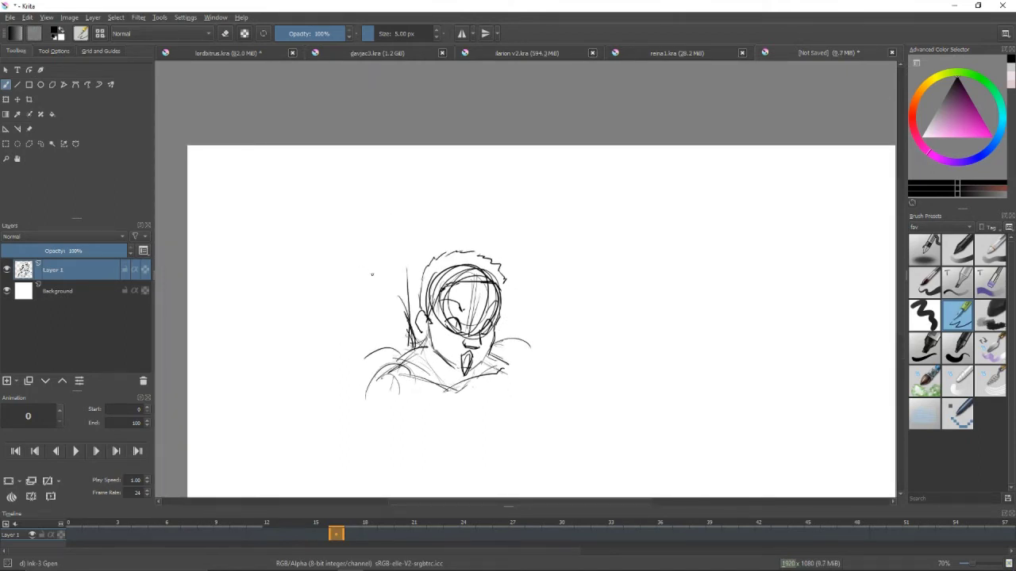
{"action": "key", "text": "ctrl+z"}
{"action": "mouse_move", "coordinate": [376, 265]}
{"action": "left_mouse_down"}
{"action": "mouse_move", "coordinate": [375, 376]}
{"action": "mouse_move", "coordinate": [371, 352]}
{"action": "left_mouse_up"}
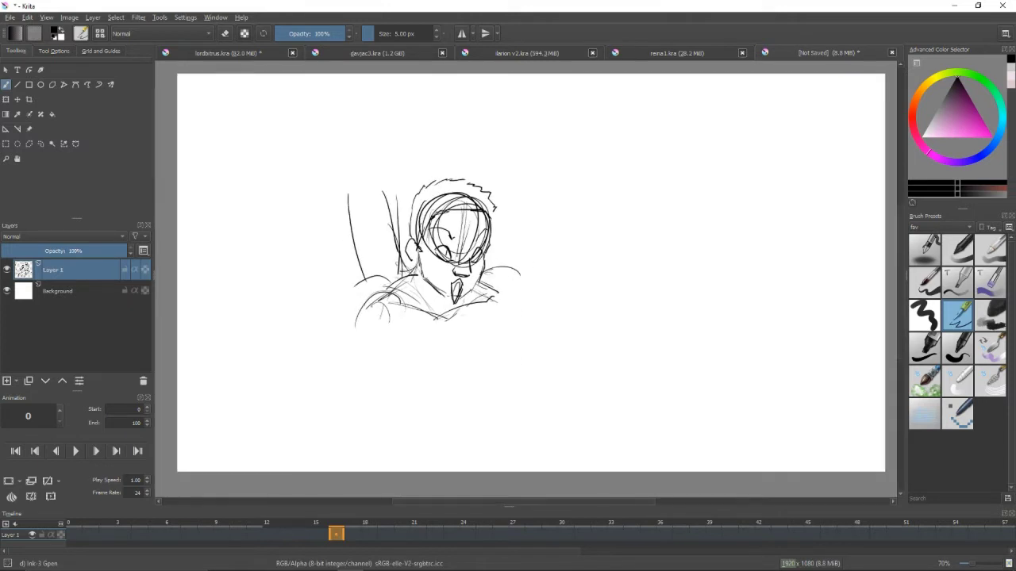
{"action": "left_click_drag", "start_coordinate": [416, 289], "coordinate": [396, 351]}
{"action": "mouse_move", "coordinate": [366, 311]}
{"action": "left_mouse_down"}
{"action": "mouse_move", "coordinate": [423, 331]}
{"action": "mouse_move", "coordinate": [432, 370]}
{"action": "left_mouse_up"}
{"action": "left_click_drag", "start_coordinate": [422, 333], "coordinate": [500, 373]}
{"action": "left_click_drag", "start_coordinate": [443, 371], "coordinate": [491, 380]}
Scale the whole sketch up slightly on the canvas
{"action": "key", "text": "ctrl+t"}
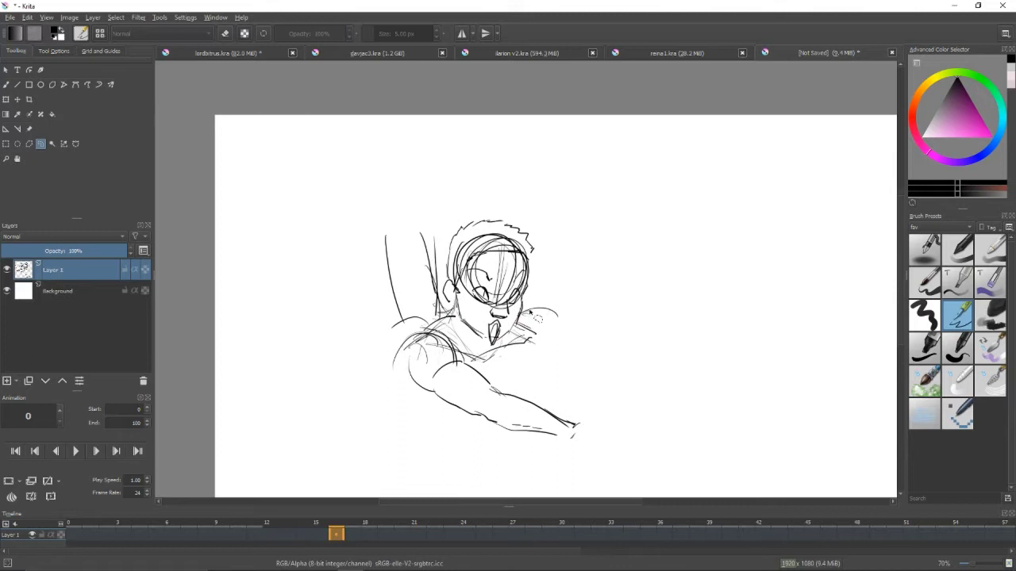
{"action": "left_click_drag", "start_coordinate": [558, 416], "coordinate": [584, 431]}
{"action": "key", "text": "b"}
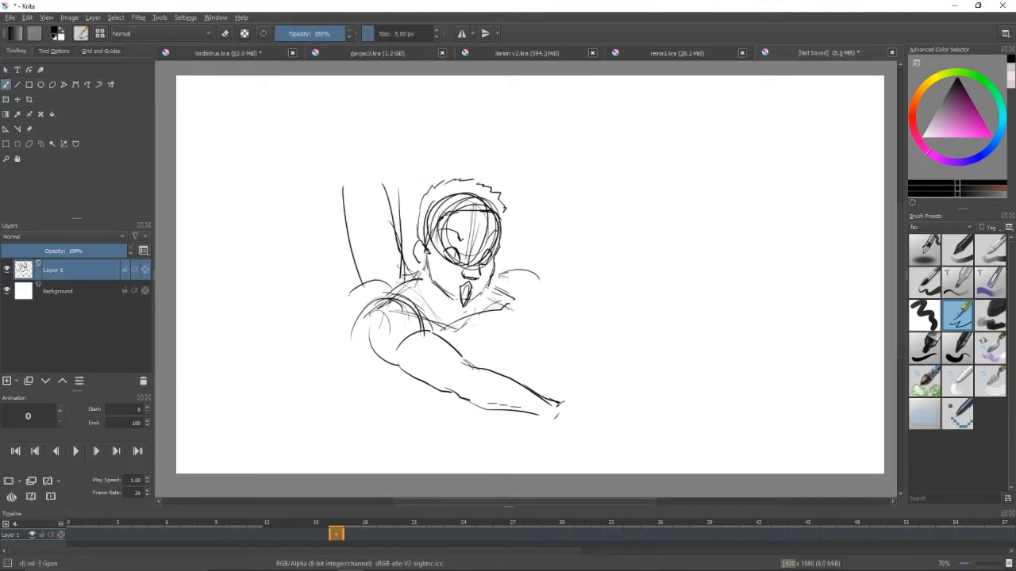
Add left shoulder and arm lines, extend the right shoulder and arm, and hatch the chest
{"action": "left_click_drag", "start_coordinate": [303, 309], "coordinate": [349, 296]}
{"action": "left_click_drag", "start_coordinate": [256, 347], "coordinate": [302, 347]}
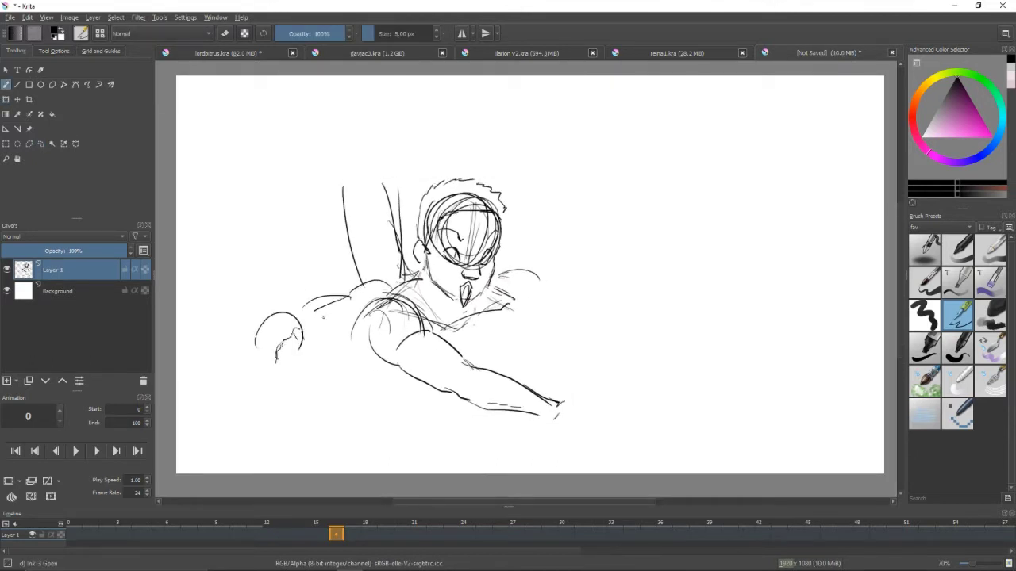
{"action": "left_click_drag", "start_coordinate": [358, 296], "coordinate": [396, 282]}
{"action": "left_click_drag", "start_coordinate": [306, 337], "coordinate": [366, 328]}
{"action": "left_click_drag", "start_coordinate": [498, 279], "coordinate": [587, 286]}
{"action": "left_click_drag", "start_coordinate": [517, 309], "coordinate": [584, 305]}
{"action": "left_click_drag", "start_coordinate": [489, 322], "coordinate": [539, 344]}
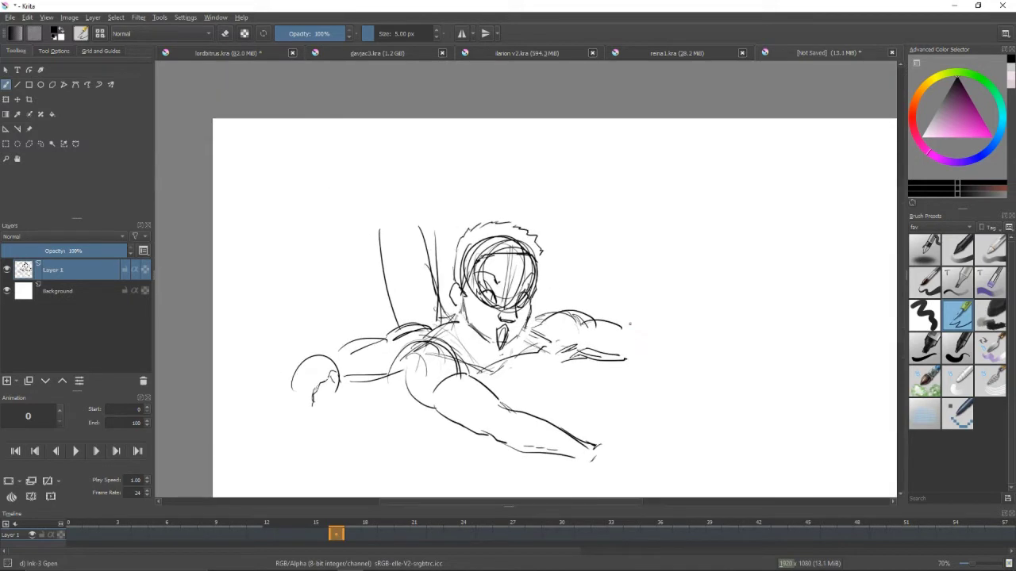
Sketch right-side arm and back lines plus an arc above the shoulder
{"action": "left_click_drag", "start_coordinate": [623, 296], "coordinate": [621, 346]}
{"action": "left_click_drag", "start_coordinate": [647, 286], "coordinate": [664, 365]}
{"action": "left_click_drag", "start_coordinate": [552, 369], "coordinate": [603, 403]}
{"action": "left_click_drag", "start_coordinate": [547, 256], "coordinate": [573, 220]}
{"action": "left_click_drag", "start_coordinate": [395, 432], "coordinate": [405, 472]}
{"action": "mouse_move", "coordinate": [417, 438]}
{"action": "left_mouse_down"}
{"action": "mouse_move", "coordinate": [445, 490]}
{"action": "mouse_move", "coordinate": [495, 419]}
{"action": "mouse_move", "coordinate": [502, 366]}
{"action": "left_mouse_up"}
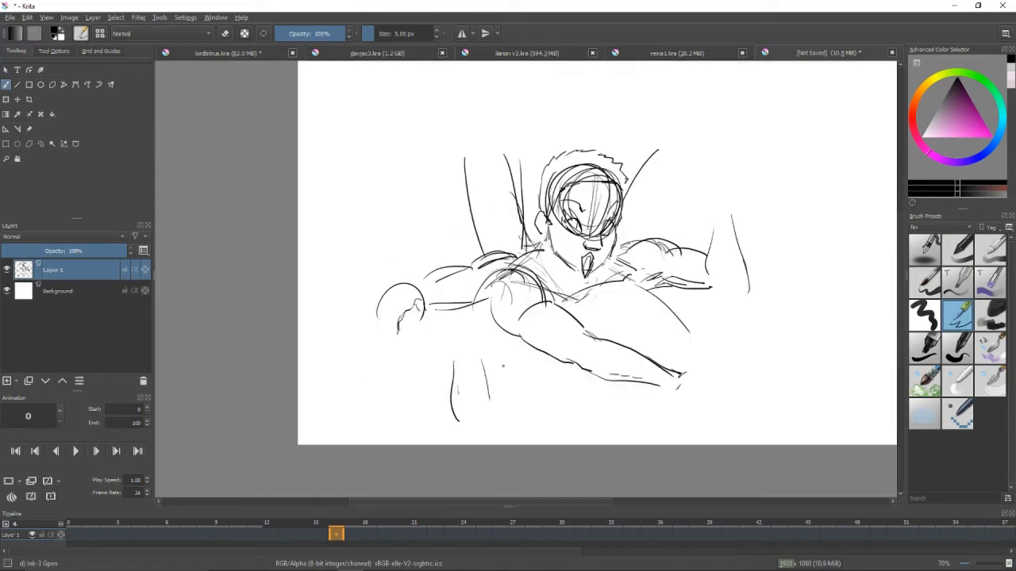
Redraw the lower-left strokes and rough in a hand there
{"action": "key", "text": "ctrl+z"}
{"action": "left_click_drag", "start_coordinate": [524, 314], "coordinate": [505, 377]}
{"action": "left_click_drag", "start_coordinate": [487, 317], "coordinate": [484, 358]}
{"action": "mouse_move", "coordinate": [477, 354]}
{"action": "left_mouse_down"}
{"action": "mouse_move", "coordinate": [473, 396]}
{"action": "mouse_move", "coordinate": [439, 427]}
{"action": "mouse_move", "coordinate": [492, 447]}
{"action": "left_mouse_up"}
{"action": "left_click_drag", "start_coordinate": [438, 426], "coordinate": [494, 472]}
{"action": "left_click_drag", "start_coordinate": [539, 349], "coordinate": [500, 347]}
{"action": "left_click_drag", "start_coordinate": [574, 327], "coordinate": [571, 354]}
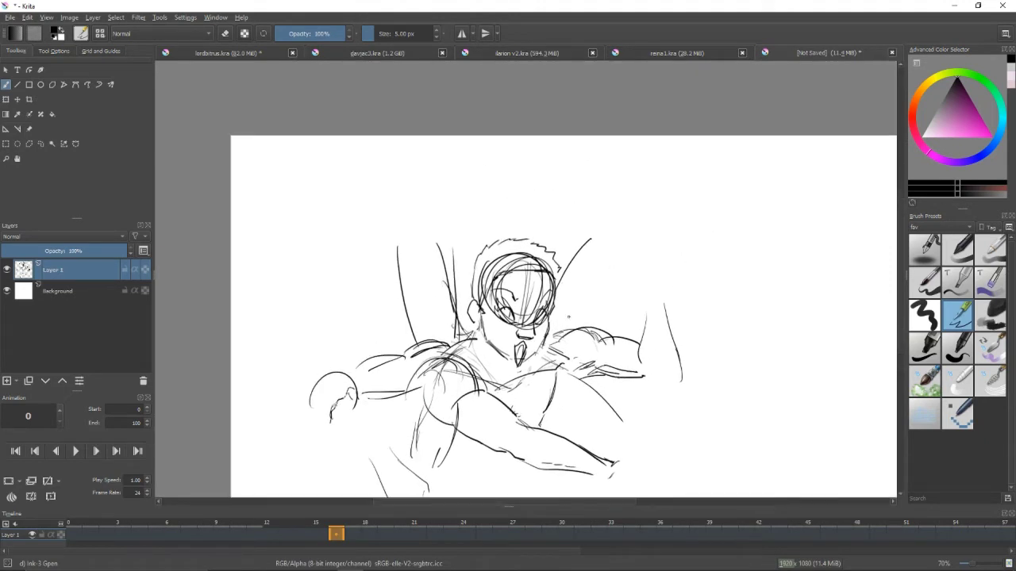
Sketch raised-arm arcs above the right shoulder and a stroke along the neck
{"action": "left_click_drag", "start_coordinate": [559, 291], "coordinate": [606, 311]}
{"action": "key", "text": "ctrl+z"}
{"action": "mouse_move", "coordinate": [592, 277]}
{"action": "left_mouse_down"}
{"action": "mouse_move", "coordinate": [619, 275]}
{"action": "mouse_move", "coordinate": [596, 273]}
{"action": "mouse_move", "coordinate": [646, 232]}
{"action": "left_mouse_up"}
{"action": "left_click_drag", "start_coordinate": [611, 281], "coordinate": [625, 297]}
{"action": "scroll", "coordinate": [564, 317], "scroll_direction": "down", "scroll_amount": 2}
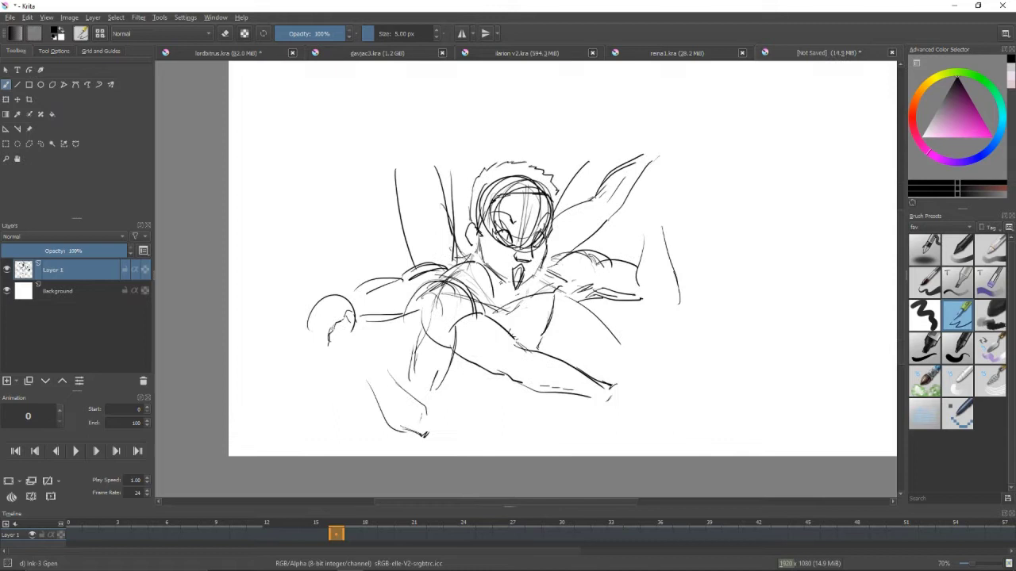
{"action": "left_click_drag", "start_coordinate": [477, 233], "coordinate": [512, 291]}
{"action": "scroll", "coordinate": [563, 278], "scroll_direction": "up", "scroll_amount": 1}
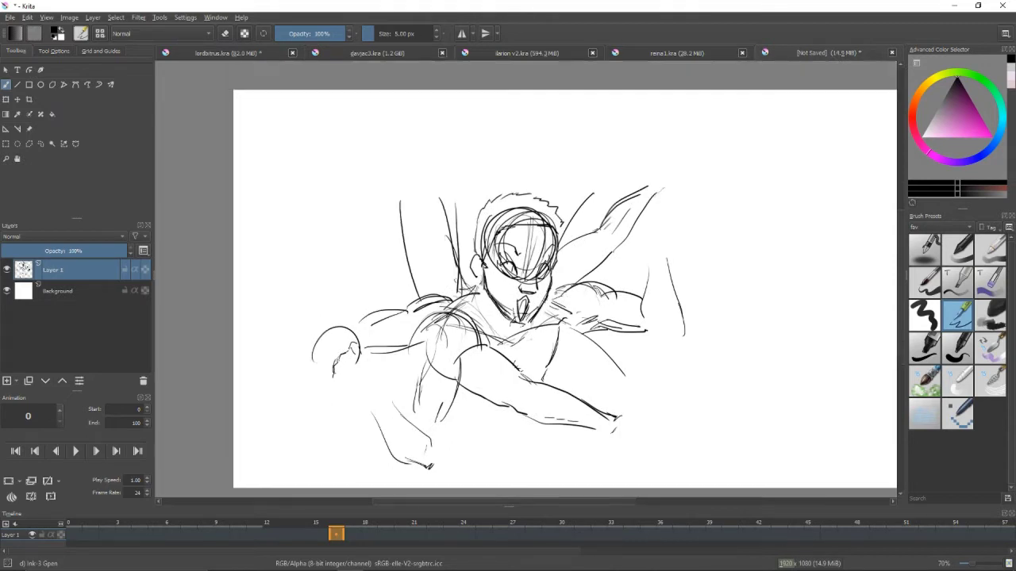
{"action": "scroll", "coordinate": [563, 281], "scroll_direction": "down", "scroll_amount": 1}
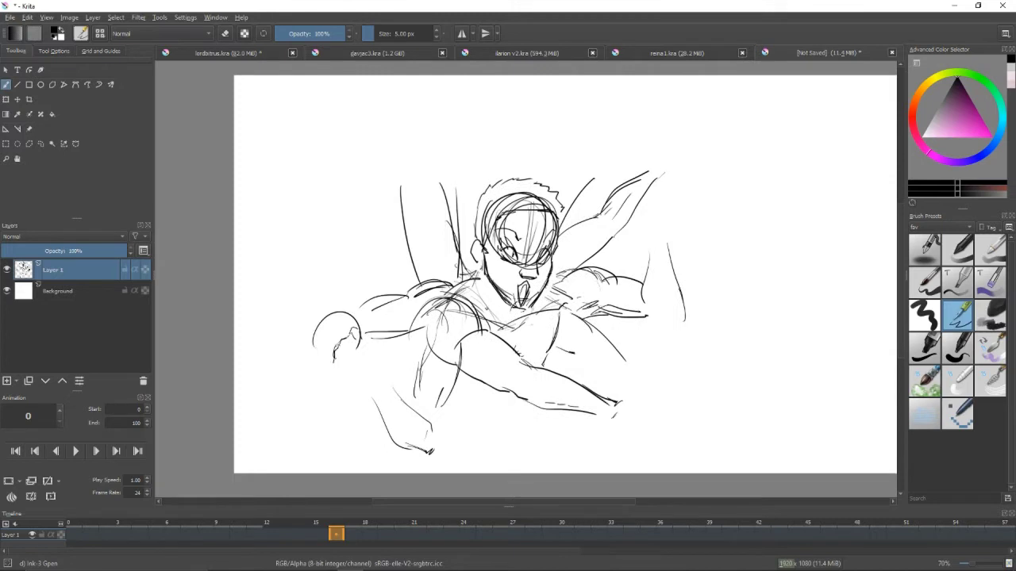
Replace the lower-left hand strokes with a bent leg and foot
{"action": "key", "text": "ctrl+t"}
{"action": "key", "text": "Delete"}
{"action": "mouse_move", "coordinate": [450, 302]}
{"action": "left_mouse_down"}
{"action": "mouse_move", "coordinate": [421, 401]}
{"action": "mouse_move", "coordinate": [399, 411]}
{"action": "left_mouse_up"}
{"action": "left_click_drag", "start_coordinate": [459, 381], "coordinate": [444, 432]}
{"action": "left_click_drag", "start_coordinate": [364, 407], "coordinate": [438, 435]}
{"action": "key", "text": "ctrl+z"}
{"action": "left_click_drag", "start_coordinate": [446, 382], "coordinate": [413, 422]}
{"action": "mouse_move", "coordinate": [395, 387]}
{"action": "left_mouse_down"}
{"action": "mouse_move", "coordinate": [422, 441]}
{"action": "mouse_move", "coordinate": [410, 415]}
{"action": "left_mouse_up"}
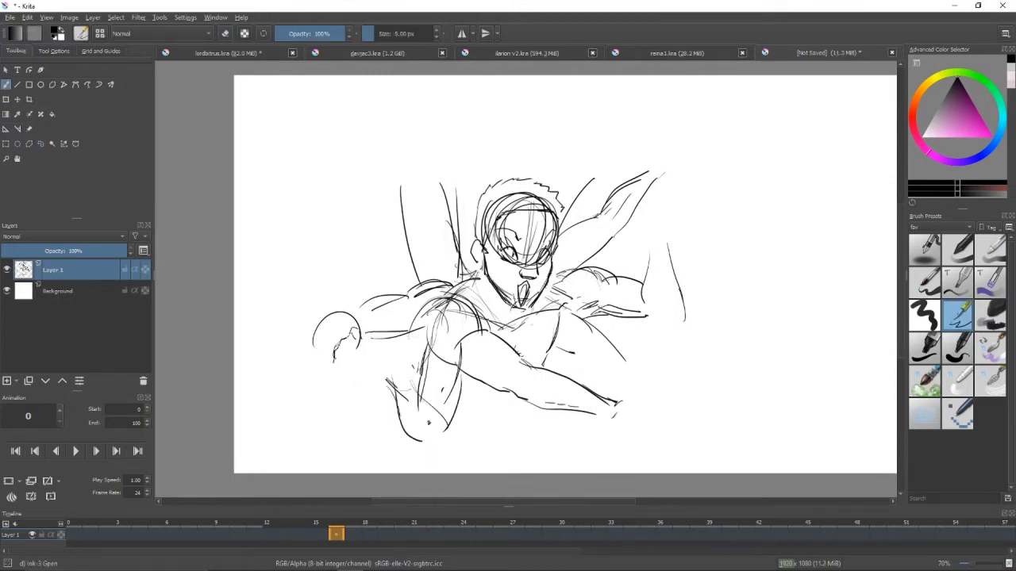
Add more raised-arm, chest and lower-right hand strokes
{"action": "mouse_move", "coordinate": [669, 224]}
{"action": "left_mouse_down"}
{"action": "mouse_move", "coordinate": [655, 228]}
{"action": "mouse_move", "coordinate": [649, 271]}
{"action": "left_mouse_up"}
{"action": "left_click_drag", "start_coordinate": [649, 270], "coordinate": [660, 354]}
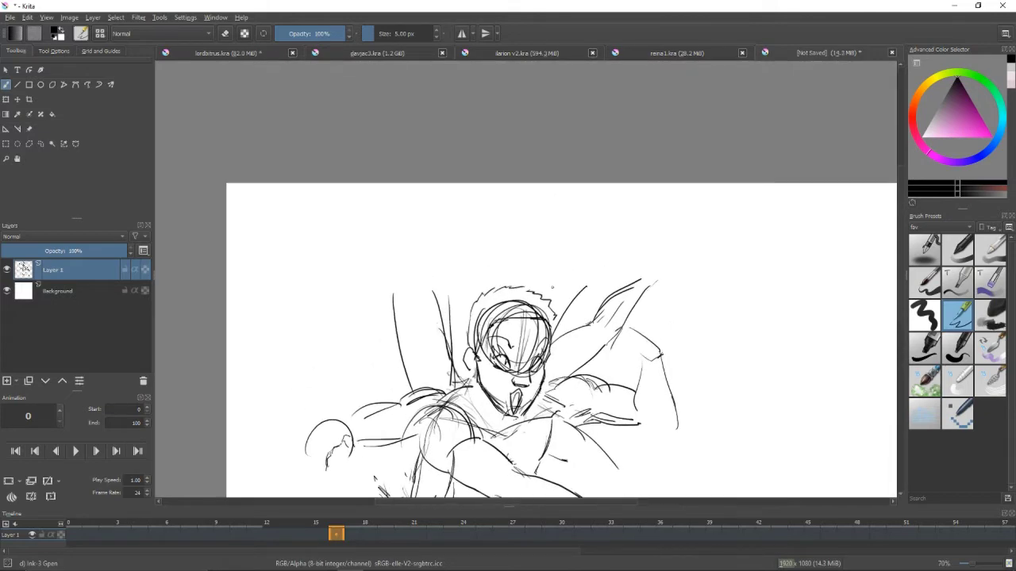
{"action": "mouse_move", "coordinate": [561, 267]}
{"action": "left_mouse_down"}
{"action": "mouse_move", "coordinate": [586, 326]}
{"action": "mouse_move", "coordinate": [556, 379]}
{"action": "mouse_move", "coordinate": [556, 321]}
{"action": "left_mouse_up"}
{"action": "left_click_drag", "start_coordinate": [556, 319], "coordinate": [551, 348]}
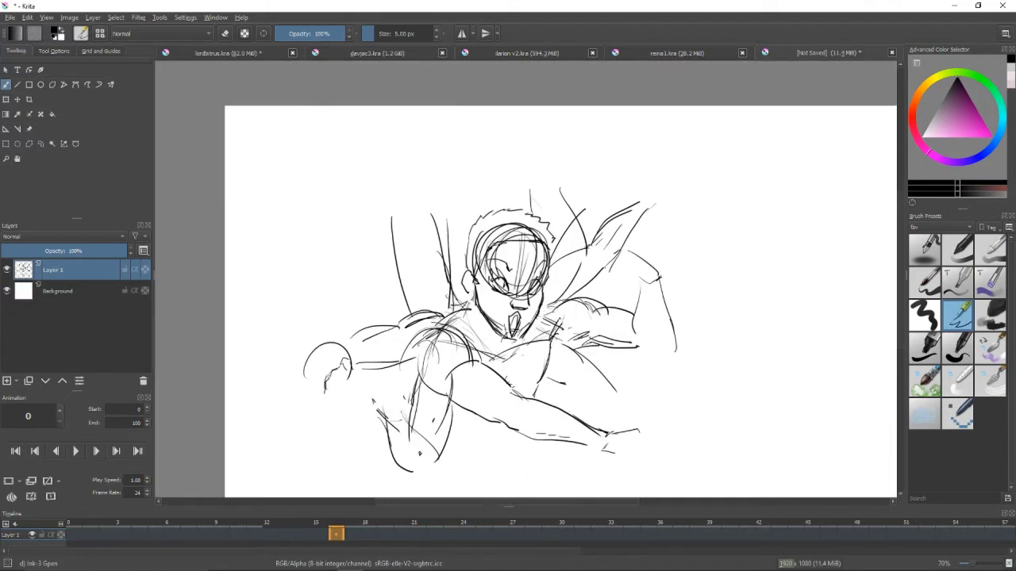
{"action": "left_click_drag", "start_coordinate": [588, 256], "coordinate": [558, 330]}
{"action": "left_click_drag", "start_coordinate": [555, 333], "coordinate": [557, 356]}
{"action": "left_click_drag", "start_coordinate": [580, 289], "coordinate": [576, 308]}
{"action": "left_click_drag", "start_coordinate": [557, 357], "coordinate": [534, 338]}
{"action": "mouse_move", "coordinate": [560, 324]}
{"action": "left_mouse_down"}
{"action": "mouse_move", "coordinate": [521, 366]}
{"action": "mouse_move", "coordinate": [555, 322]}
{"action": "mouse_move", "coordinate": [533, 310]}
{"action": "left_mouse_up"}
{"action": "left_click_drag", "start_coordinate": [565, 353], "coordinate": [623, 354]}
{"action": "left_click_drag", "start_coordinate": [602, 342], "coordinate": [627, 324]}
Zoom out and draw long diagonal motion lines beneath the figure
{"action": "key", "text": "ctrl+t"}
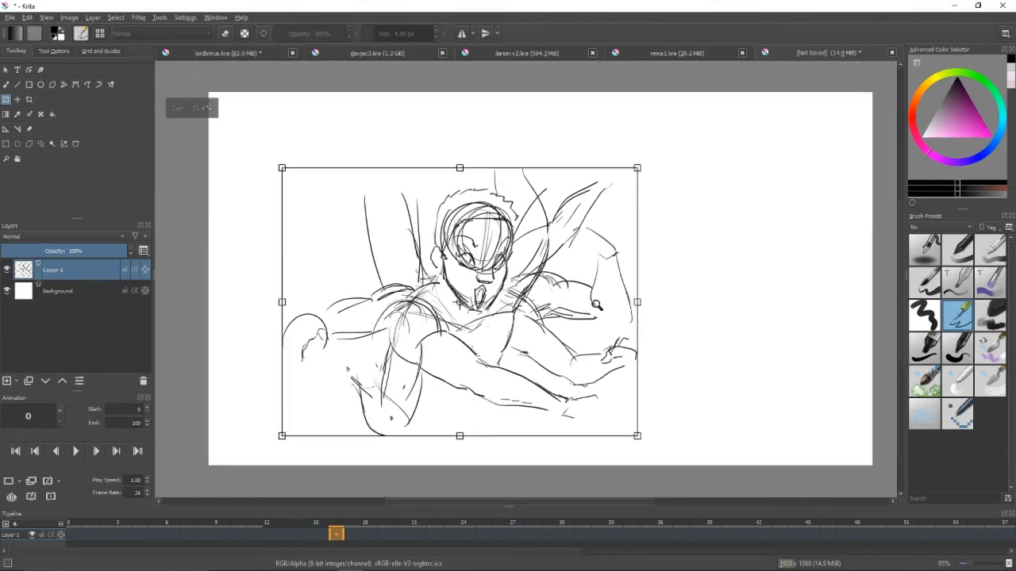
{"action": "key", "text": "Escape"}
{"action": "key", "text": "minus"}
{"action": "left_click_drag", "start_coordinate": [393, 421], "coordinate": [560, 393]}
{"action": "left_click_drag", "start_coordinate": [633, 367], "coordinate": [780, 333]}
{"action": "left_click_drag", "start_coordinate": [417, 425], "coordinate": [431, 438]}
{"action": "mouse_move", "coordinate": [744, 359]}
{"action": "left_mouse_down"}
{"action": "mouse_move", "coordinate": [815, 407]}
{"action": "mouse_move", "coordinate": [830, 352]}
{"action": "left_mouse_up"}
{"action": "left_click_drag", "start_coordinate": [624, 383], "coordinate": [738, 357]}
{"action": "left_click_drag", "start_coordinate": [468, 418], "coordinate": [584, 392]}
{"action": "left_click_drag", "start_coordinate": [773, 345], "coordinate": [802, 338]}
{"action": "mouse_move", "coordinate": [556, 317]}
{"action": "left_mouse_down"}
{"action": "mouse_move", "coordinate": [675, 309]}
{"action": "mouse_move", "coordinate": [470, 340]}
{"action": "left_mouse_up"}
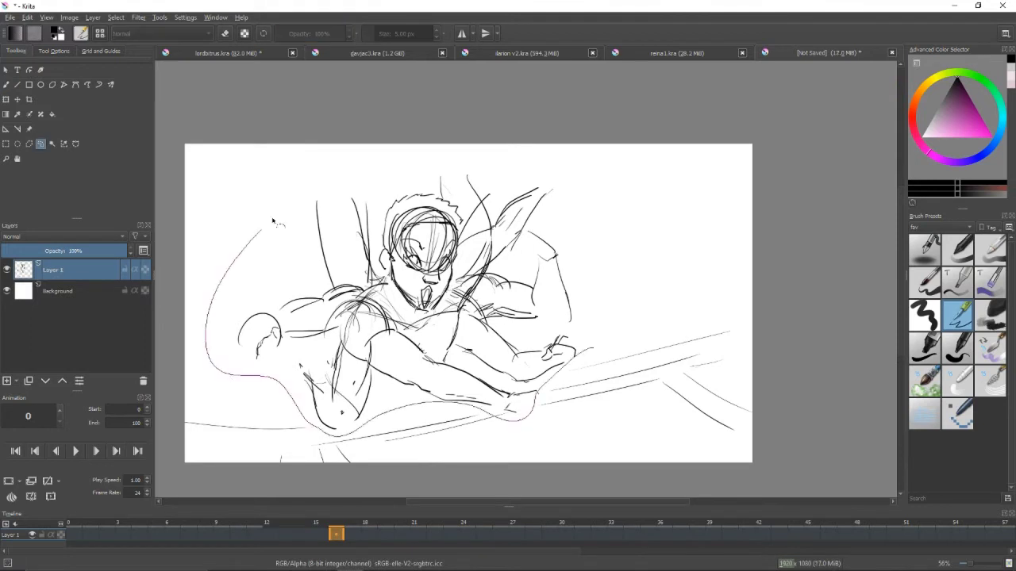
Nudge the figure up-left, add curves beside the head, and add a new layer
{"action": "key", "text": "ctrl+t"}
{"action": "left_click_drag", "start_coordinate": [617, 261], "coordinate": [607, 253]}
{"action": "key", "text": "Return"}
{"action": "left_click_drag", "start_coordinate": [568, 297], "coordinate": [635, 293]}
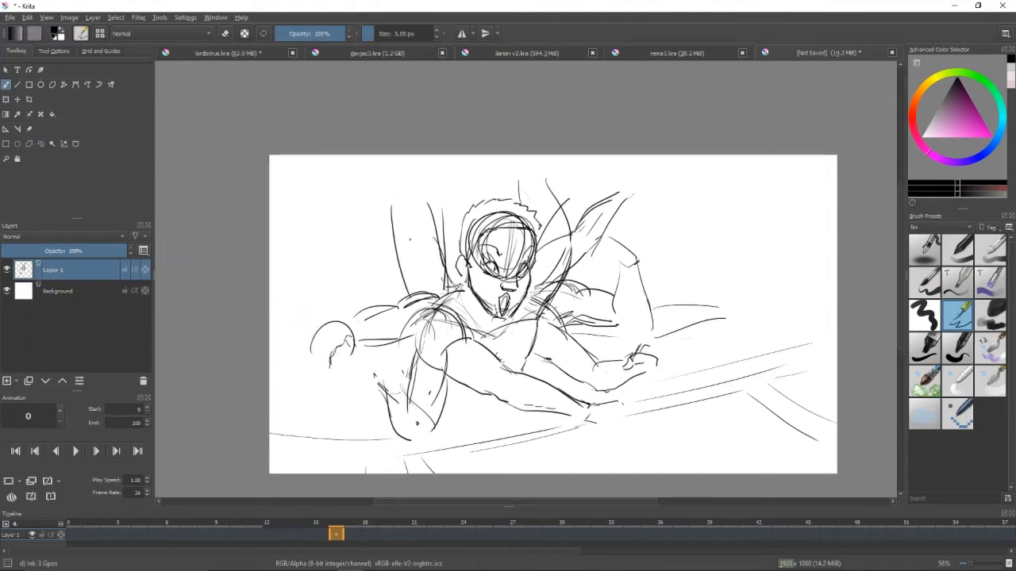
{"action": "left_click_drag", "start_coordinate": [429, 302], "coordinate": [514, 312]}
{"action": "left_click_drag", "start_coordinate": [325, 280], "coordinate": [378, 252]}
{"action": "left_click_drag", "start_coordinate": [389, 254], "coordinate": [441, 289]}
{"action": "left_click_drag", "start_coordinate": [319, 307], "coordinate": [390, 289]}
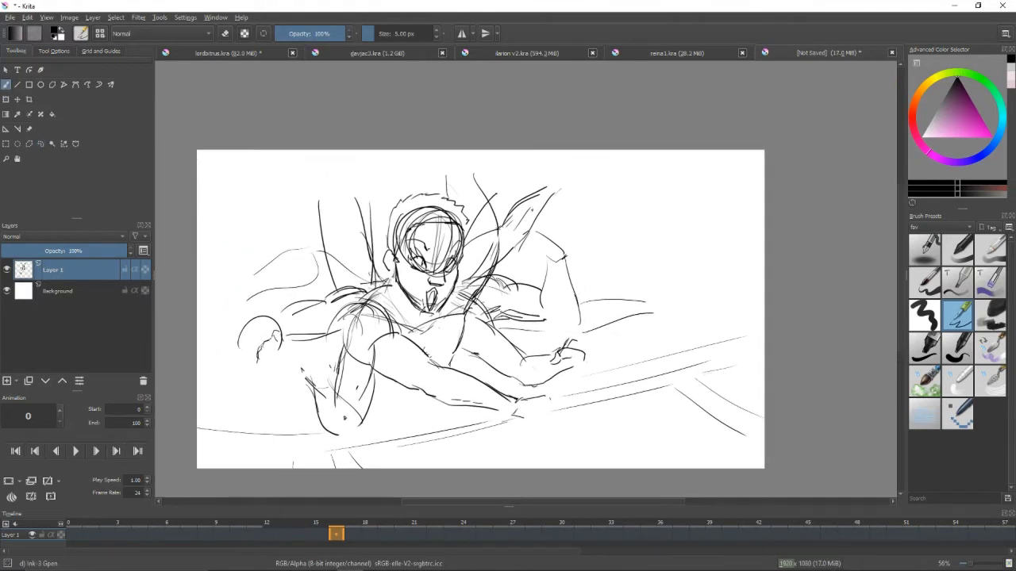
{"action": "left_click", "coordinate": [7, 381]}
Ink the left ear outline on Layer 2 after undoing two false starts
{"action": "scroll", "coordinate": [508, 318], "scroll_direction": "up", "scroll_amount": 5}
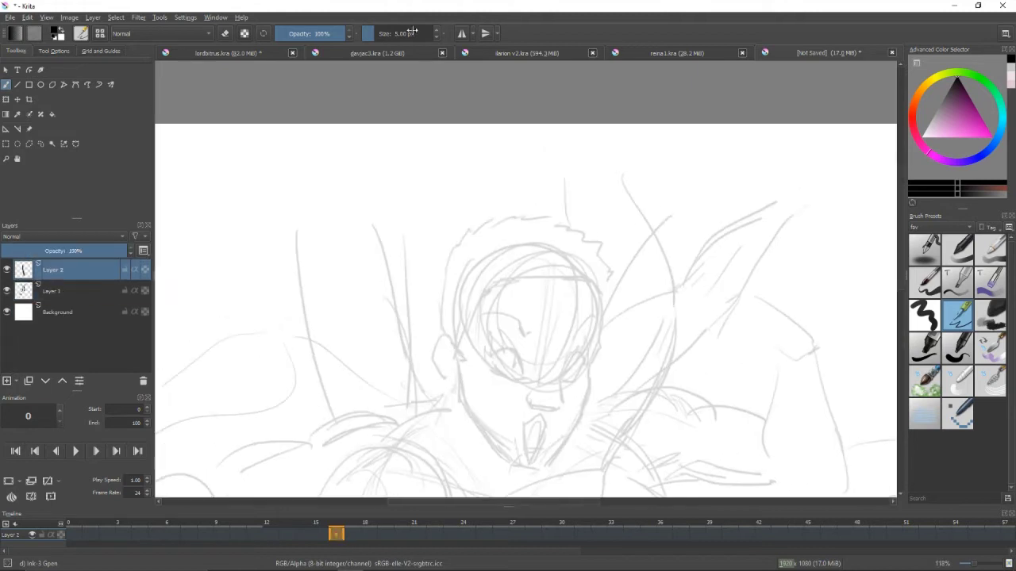
{"action": "left_click_drag", "start_coordinate": [395, 228], "coordinate": [451, 347]}
{"action": "key", "text": "ctrl+z"}
{"action": "mouse_move", "coordinate": [404, 227]}
{"action": "left_mouse_down"}
{"action": "mouse_move", "coordinate": [447, 307]}
{"action": "mouse_move", "coordinate": [450, 367]}
{"action": "mouse_move", "coordinate": [462, 322]}
{"action": "left_mouse_up"}
{"action": "key", "text": "ctrl+z"}
{"action": "mouse_move", "coordinate": [421, 361]}
{"action": "left_mouse_down"}
{"action": "mouse_move", "coordinate": [438, 341]}
{"action": "mouse_move", "coordinate": [443, 389]}
{"action": "left_mouse_up"}
{"action": "left_click_drag", "start_coordinate": [434, 348], "coordinate": [450, 407]}
Ink spiky brows and the left eye shape
{"action": "scroll", "coordinate": [512, 324], "scroll_direction": "down", "scroll_amount": 2}
{"action": "scroll", "coordinate": [512, 325], "scroll_direction": "up", "scroll_amount": 1}
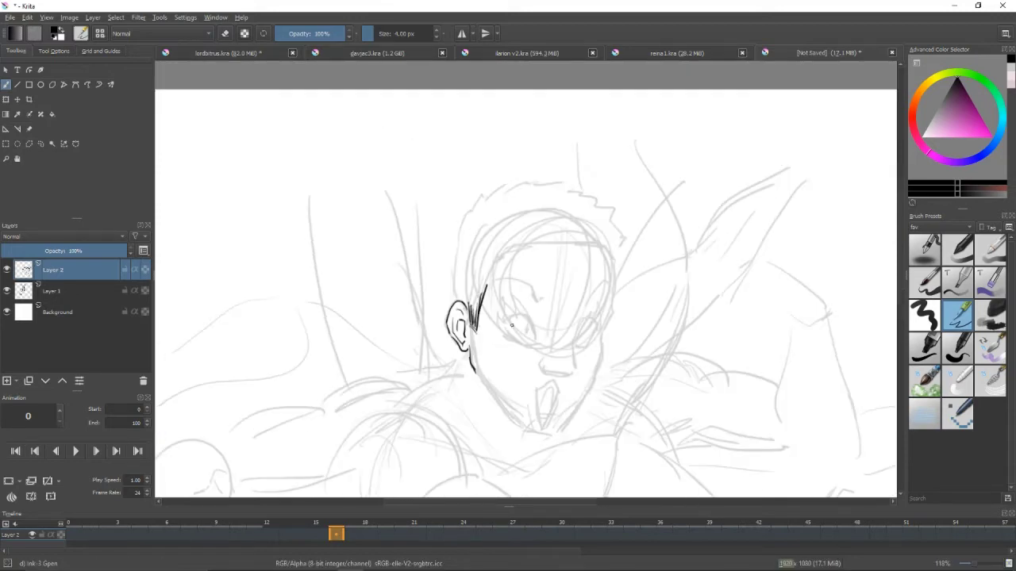
{"action": "scroll", "coordinate": [585, 313], "scroll_direction": "down", "scroll_amount": 1}
{"action": "left_click_drag", "start_coordinate": [532, 296], "coordinate": [543, 286]}
{"action": "scroll", "coordinate": [533, 296], "scroll_direction": "up", "scroll_amount": 1}
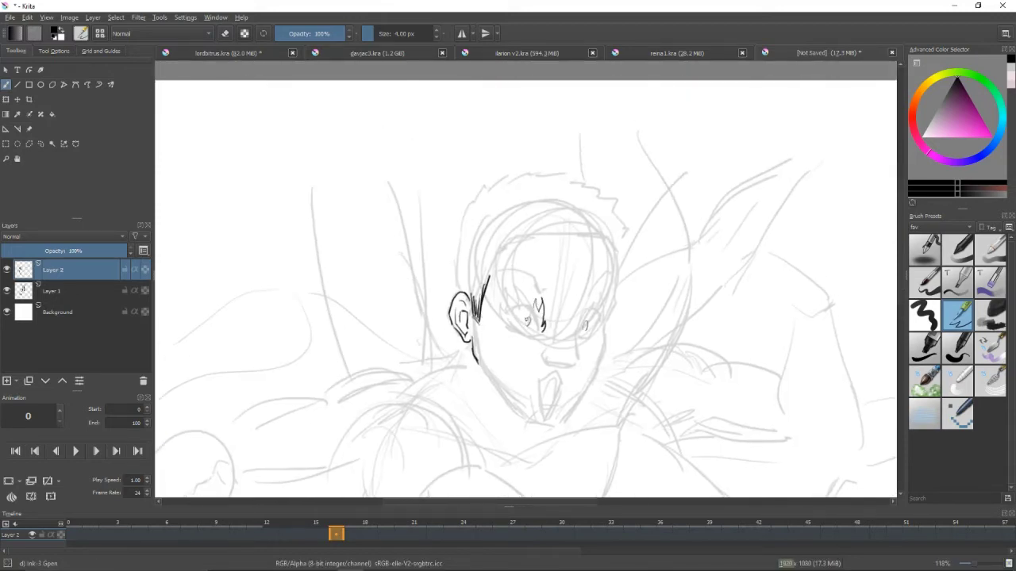
{"action": "left_click_drag", "start_coordinate": [496, 329], "coordinate": [512, 283]}
{"action": "mouse_move", "coordinate": [512, 302]}
{"action": "left_mouse_down"}
{"action": "mouse_move", "coordinate": [535, 282]}
{"action": "mouse_move", "coordinate": [519, 270]}
{"action": "mouse_move", "coordinate": [530, 271]}
{"action": "left_mouse_up"}
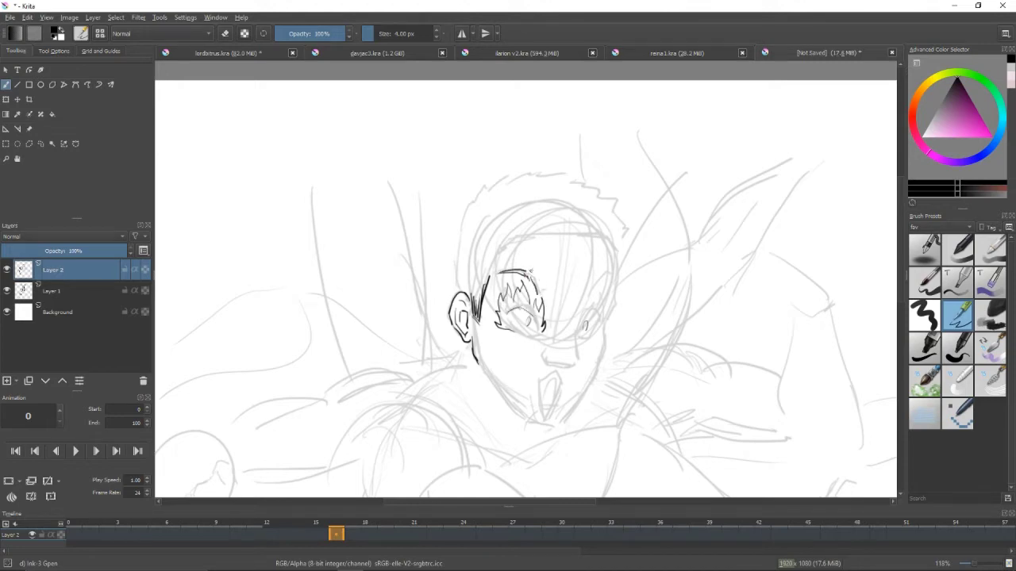
{"action": "mouse_move", "coordinate": [606, 278]}
{"action": "left_mouse_down"}
{"action": "mouse_move", "coordinate": [584, 308]}
{"action": "mouse_move", "coordinate": [585, 326]}
{"action": "mouse_move", "coordinate": [612, 297]}
{"action": "mouse_move", "coordinate": [577, 351]}
{"action": "left_mouse_up"}
{"action": "scroll", "coordinate": [595, 301], "scroll_direction": "up", "scroll_amount": 1}
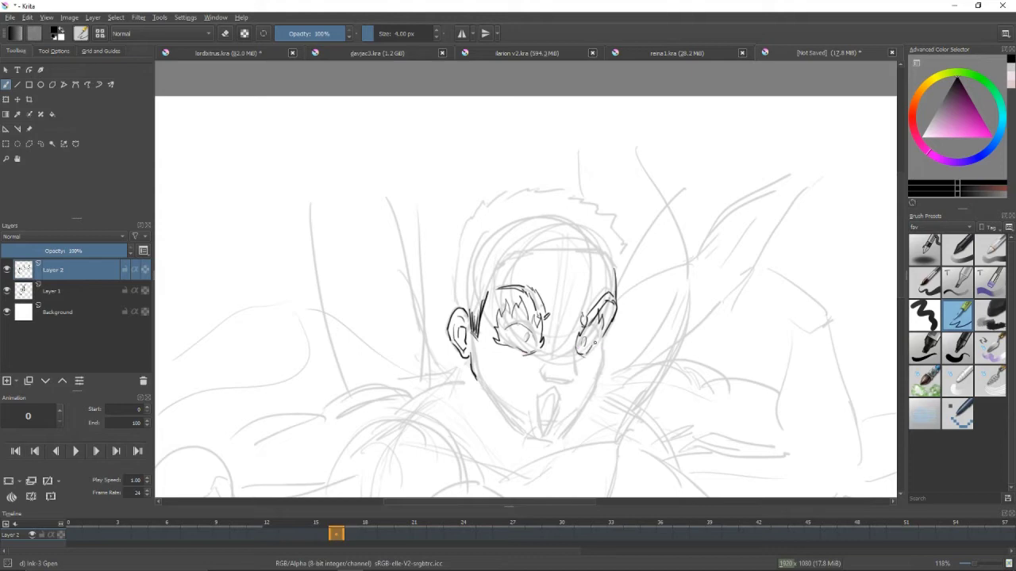
Erase stray marks near the right ear, then ink the nose and open shouting mouth
{"action": "key", "text": "e"}
{"action": "key", "text": "e"}
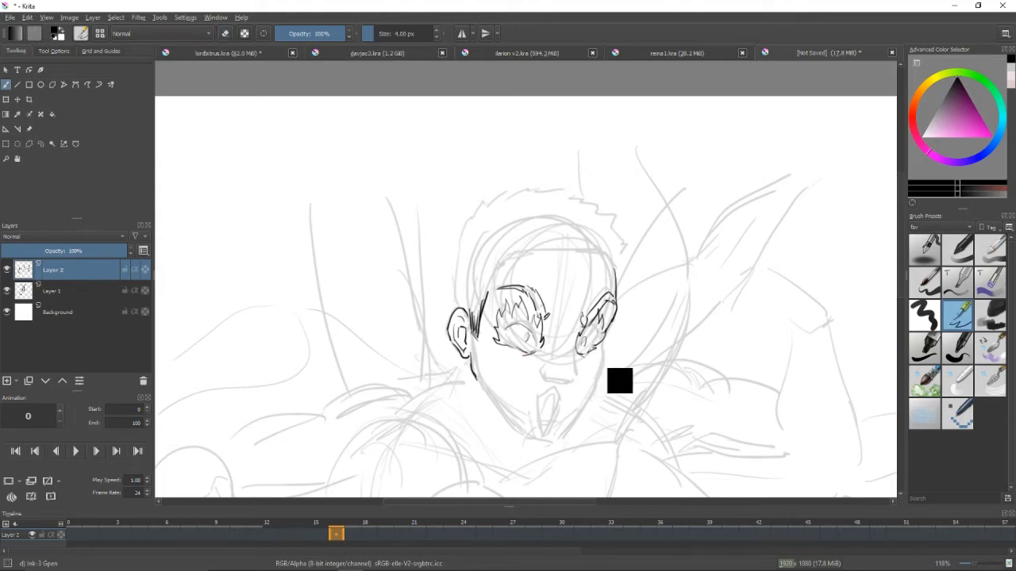
{"action": "left_click_drag", "start_coordinate": [541, 365], "coordinate": [563, 301]}
{"action": "left_click_drag", "start_coordinate": [565, 300], "coordinate": [577, 335]}
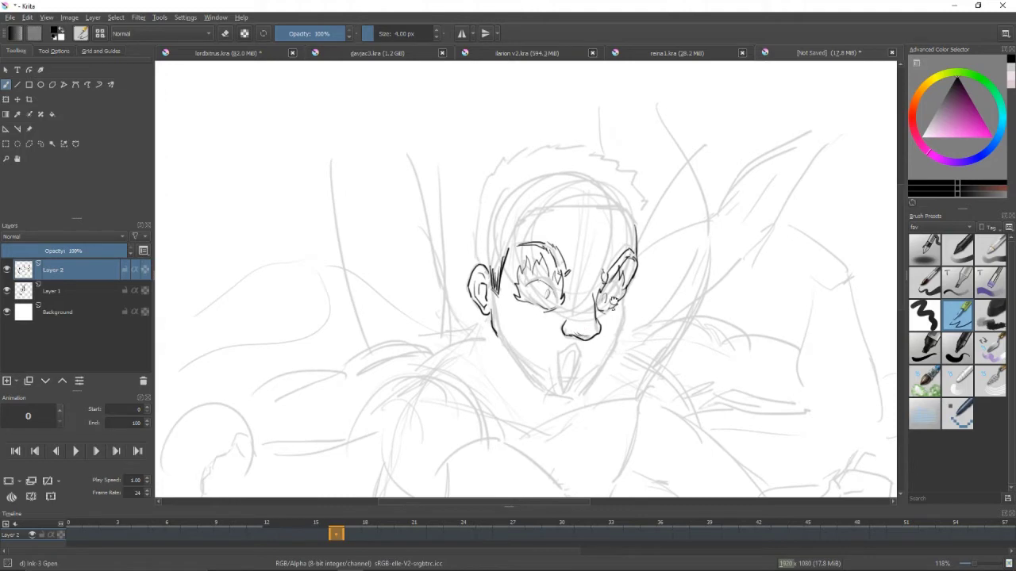
{"action": "left_click_drag", "start_coordinate": [613, 301], "coordinate": [624, 265]}
{"action": "mouse_move", "coordinate": [571, 319]}
{"action": "left_mouse_down"}
{"action": "mouse_move", "coordinate": [595, 313]}
{"action": "mouse_move", "coordinate": [575, 374]}
{"action": "left_mouse_up"}
Ink the jaw line, chin and right jaw
{"action": "mouse_move", "coordinate": [506, 331]}
{"action": "left_mouse_down"}
{"action": "mouse_move", "coordinate": [538, 378]}
{"action": "mouse_move", "coordinate": [517, 348]}
{"action": "left_mouse_up"}
{"action": "mouse_move", "coordinate": [541, 380]}
{"action": "left_mouse_down"}
{"action": "mouse_move", "coordinate": [562, 392]}
{"action": "mouse_move", "coordinate": [582, 382]}
{"action": "left_mouse_up"}
{"action": "left_click_drag", "start_coordinate": [571, 382], "coordinate": [604, 387]}
{"action": "left_click_drag", "start_coordinate": [645, 327], "coordinate": [606, 387]}
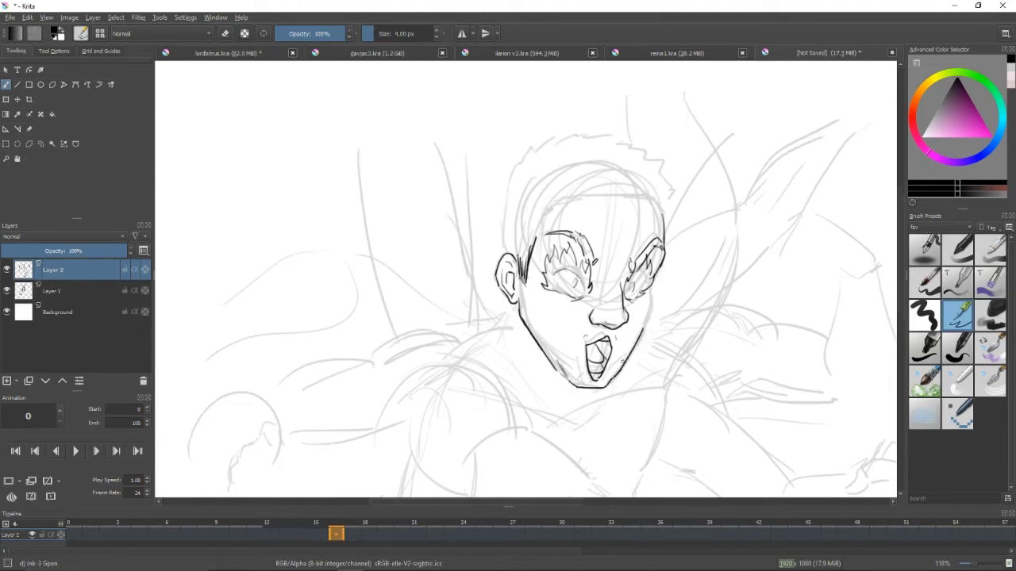
Redraw the right jaw line and ink a stroke near the right ear
{"action": "key", "text": "ctrl+z"}
{"action": "left_click_drag", "start_coordinate": [644, 324], "coordinate": [616, 375]}
{"action": "key", "text": "e"}
{"action": "key", "text": "e"}
{"action": "left_click_drag", "start_coordinate": [654, 275], "coordinate": [644, 330]}
Ink the top and sides of the head with jagged hair
{"action": "mouse_move", "coordinate": [680, 205]}
{"action": "left_mouse_down"}
{"action": "mouse_move", "coordinate": [680, 256]}
{"action": "mouse_move", "coordinate": [715, 299]}
{"action": "left_mouse_up"}
{"action": "mouse_move", "coordinate": [583, 302]}
{"action": "left_mouse_down"}
{"action": "mouse_move", "coordinate": [692, 297]}
{"action": "mouse_move", "coordinate": [701, 321]}
{"action": "left_mouse_up"}
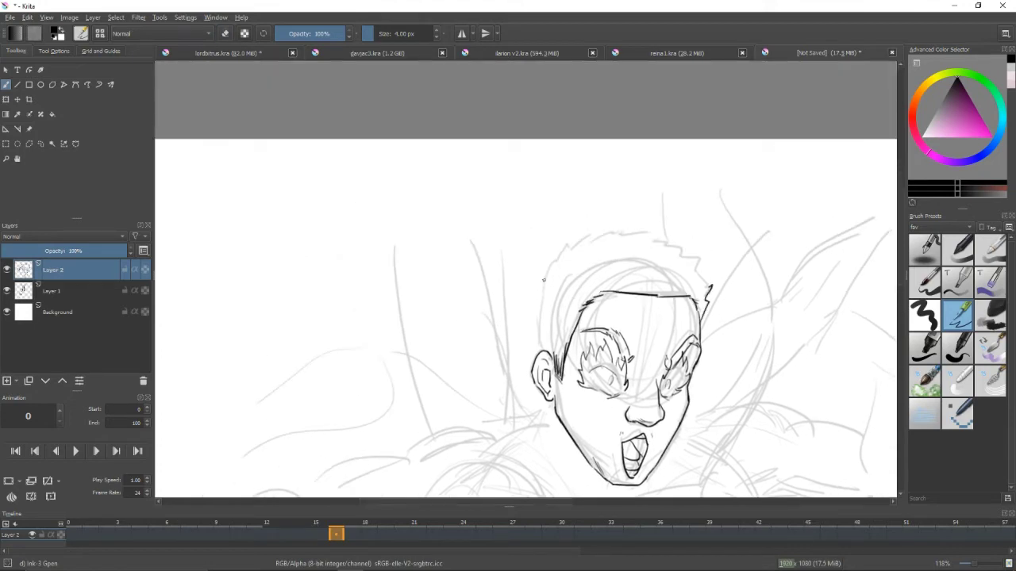
{"action": "left_click_drag", "start_coordinate": [546, 275], "coordinate": [538, 333]}
{"action": "mouse_move", "coordinate": [555, 317]}
{"action": "left_mouse_down"}
{"action": "mouse_move", "coordinate": [555, 351]}
{"action": "mouse_move", "coordinate": [595, 268]}
{"action": "mouse_move", "coordinate": [656, 265]}
{"action": "mouse_move", "coordinate": [685, 285]}
{"action": "mouse_move", "coordinate": [676, 278]}
{"action": "left_mouse_up"}
{"action": "mouse_move", "coordinate": [592, 287]}
{"action": "left_mouse_down"}
{"action": "mouse_move", "coordinate": [691, 274]}
{"action": "mouse_move", "coordinate": [622, 235]}
{"action": "left_mouse_up"}
{"action": "key", "text": "ctrl+z"}
{"action": "key", "text": "ctrl+z"}
Mirror the canvas view to check the inked face
{"action": "left_click_drag", "start_coordinate": [591, 325], "coordinate": [573, 244]}
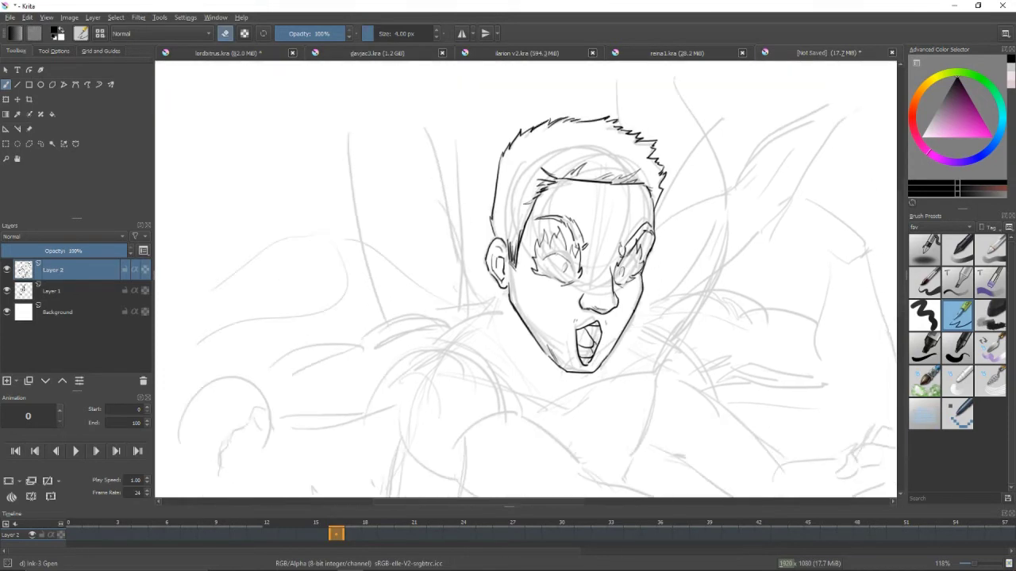
{"action": "key", "text": "m"}
{"action": "left_click_drag", "start_coordinate": [507, 286], "coordinate": [568, 310]}
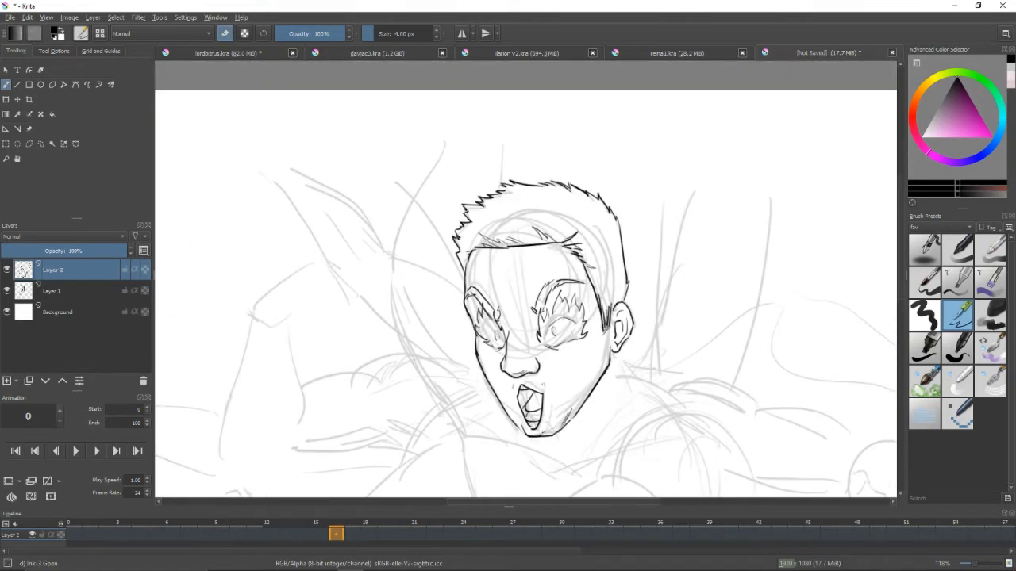
Turn off the mirrored view and move the inked head down and to the right
{"action": "key", "text": "m"}
{"action": "key", "text": "ctrl+t"}
{"action": "scroll", "coordinate": [687, 290], "scroll_direction": "down", "scroll_amount": 2}
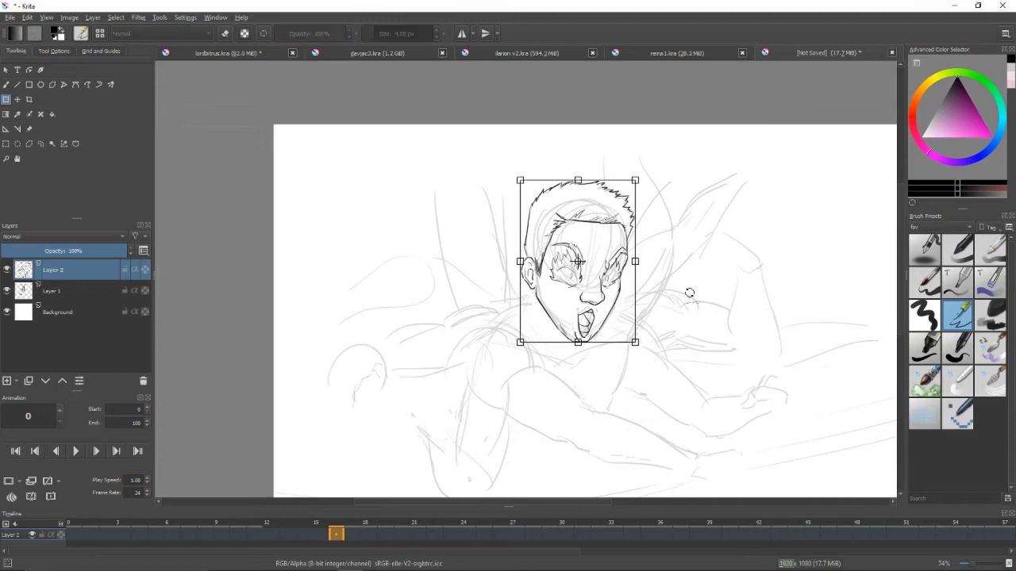
{"action": "scroll", "coordinate": [613, 302], "scroll_direction": "up", "scroll_amount": 1}
{"action": "left_click_drag", "start_coordinate": [614, 301], "coordinate": [626, 319]}
{"action": "key", "text": "b"}
Ink the contour of the character's back, redoing one stroke
{"action": "scroll", "coordinate": [510, 294], "scroll_direction": "up", "scroll_amount": 1}
{"action": "left_click_drag", "start_coordinate": [474, 368], "coordinate": [476, 319]}
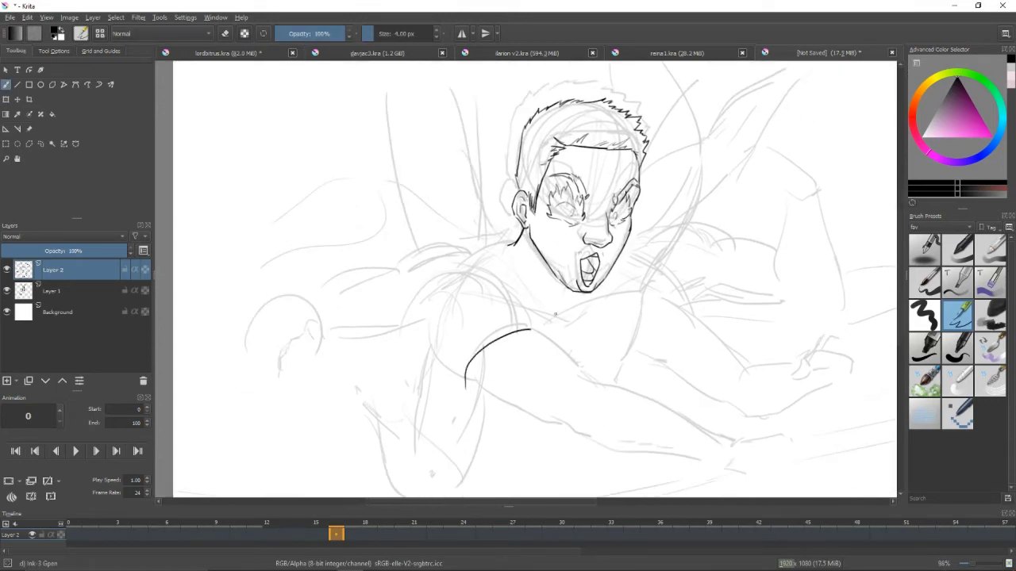
{"action": "left_click_drag", "start_coordinate": [657, 309], "coordinate": [651, 326]}
{"action": "left_click_drag", "start_coordinate": [676, 249], "coordinate": [691, 211]}
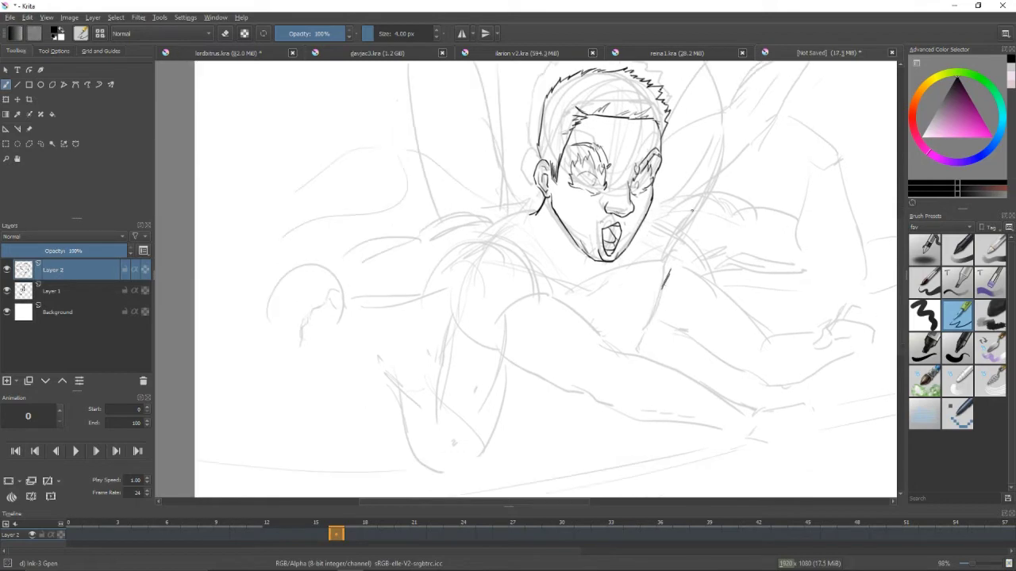
{"action": "left_click_drag", "start_coordinate": [668, 282], "coordinate": [553, 353]}
{"action": "left_click_drag", "start_coordinate": [569, 310], "coordinate": [657, 408]}
{"action": "key", "text": "ctrl+z"}
{"action": "left_click_drag", "start_coordinate": [547, 391], "coordinate": [640, 443]}
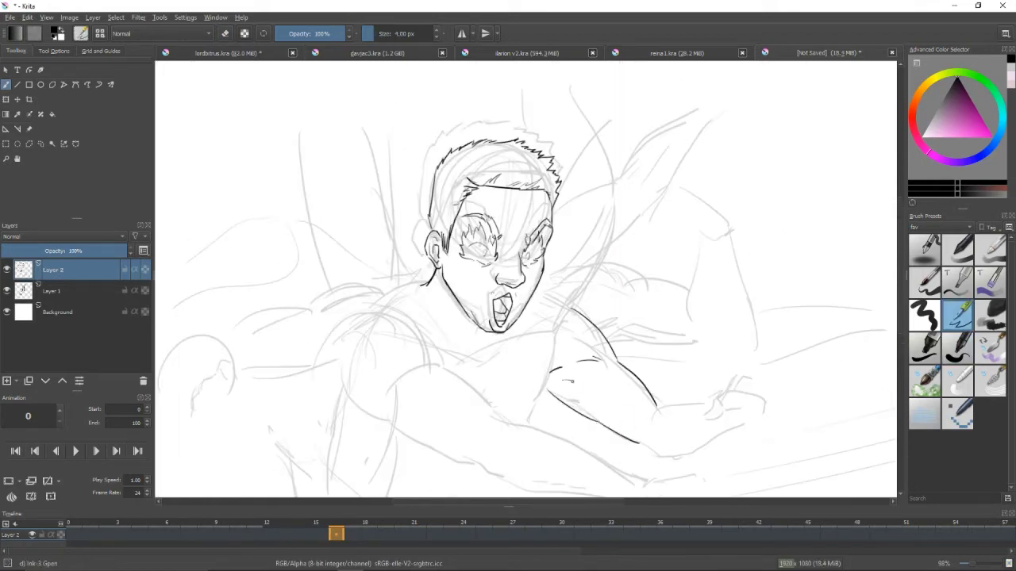
{"action": "left_click_drag", "start_coordinate": [581, 361], "coordinate": [569, 346]}
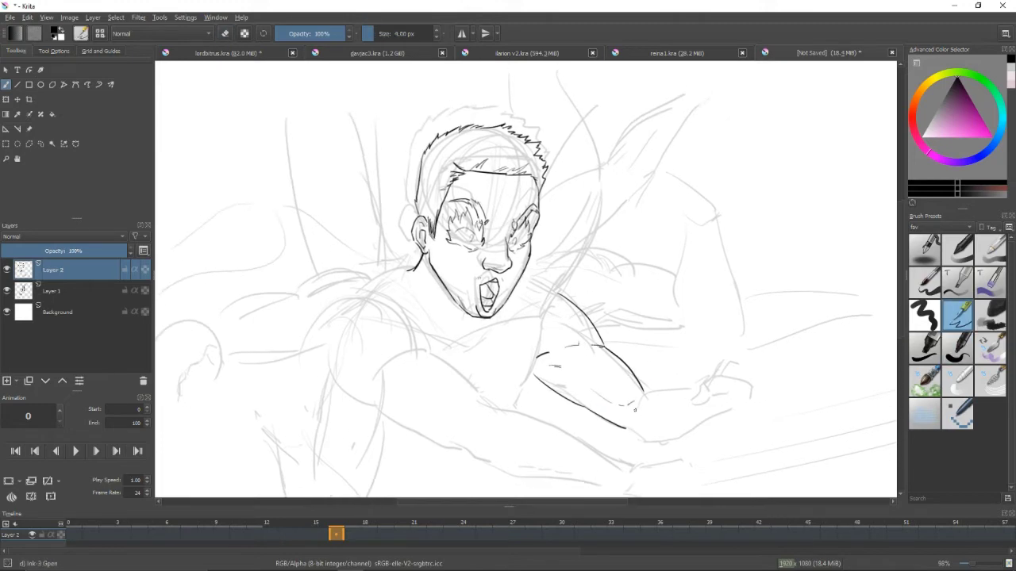
Ink the reaching arm's underside, the forearm's top contour and a clawed fingertip
{"action": "mouse_move", "coordinate": [633, 429]}
{"action": "left_mouse_down"}
{"action": "mouse_move", "coordinate": [690, 437]}
{"action": "mouse_move", "coordinate": [730, 409]}
{"action": "mouse_move", "coordinate": [717, 430]}
{"action": "left_mouse_up"}
{"action": "left_click_drag", "start_coordinate": [640, 412], "coordinate": [676, 410]}
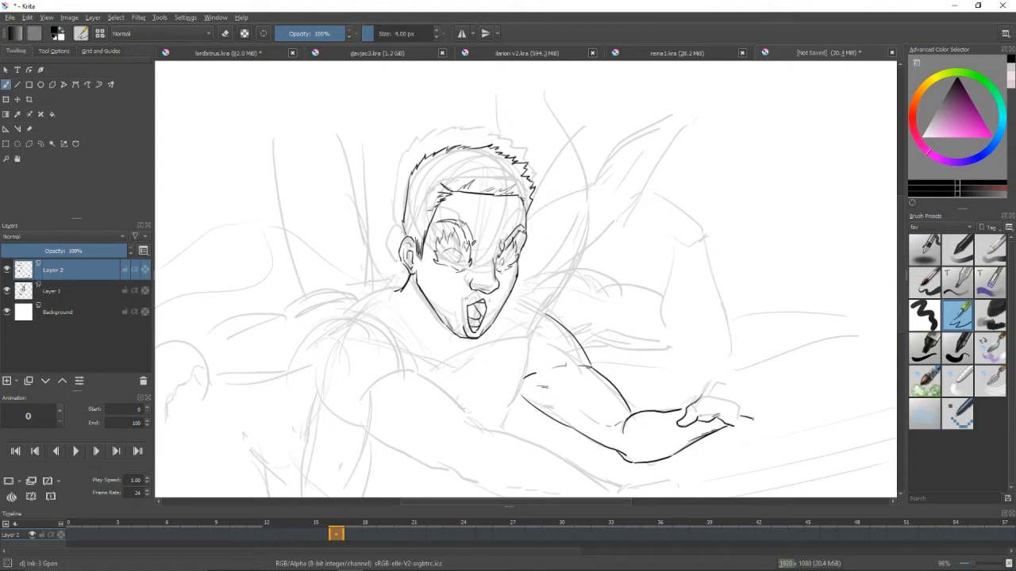
{"action": "mouse_move", "coordinate": [703, 394]}
{"action": "left_mouse_down"}
{"action": "mouse_move", "coordinate": [717, 386]}
{"action": "mouse_move", "coordinate": [695, 333]}
{"action": "mouse_move", "coordinate": [705, 344]}
{"action": "left_mouse_up"}
{"action": "mouse_move", "coordinate": [707, 336]}
{"action": "left_mouse_down"}
{"action": "mouse_move", "coordinate": [707, 352]}
{"action": "mouse_move", "coordinate": [731, 361]}
{"action": "mouse_move", "coordinate": [739, 300]}
{"action": "left_mouse_up"}
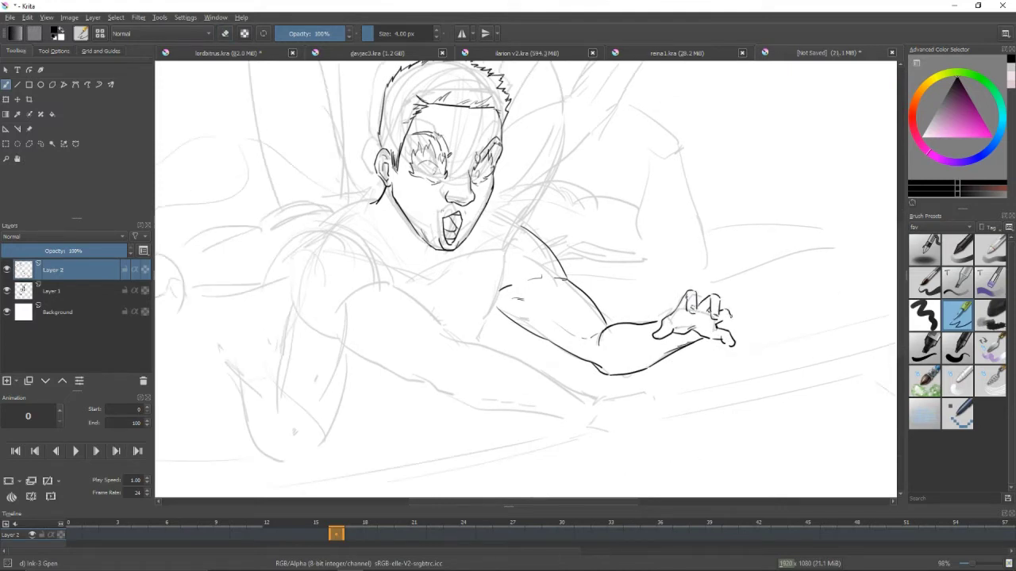
Ink the shoulder arc from the neck, the horizontal forearm line and the first raised-arm lines
{"action": "mouse_move", "coordinate": [617, 343]}
{"action": "left_mouse_down"}
{"action": "mouse_move", "coordinate": [633, 364]}
{"action": "mouse_move", "coordinate": [712, 388]}
{"action": "left_mouse_up"}
{"action": "left_click_drag", "start_coordinate": [595, 328], "coordinate": [570, 386]}
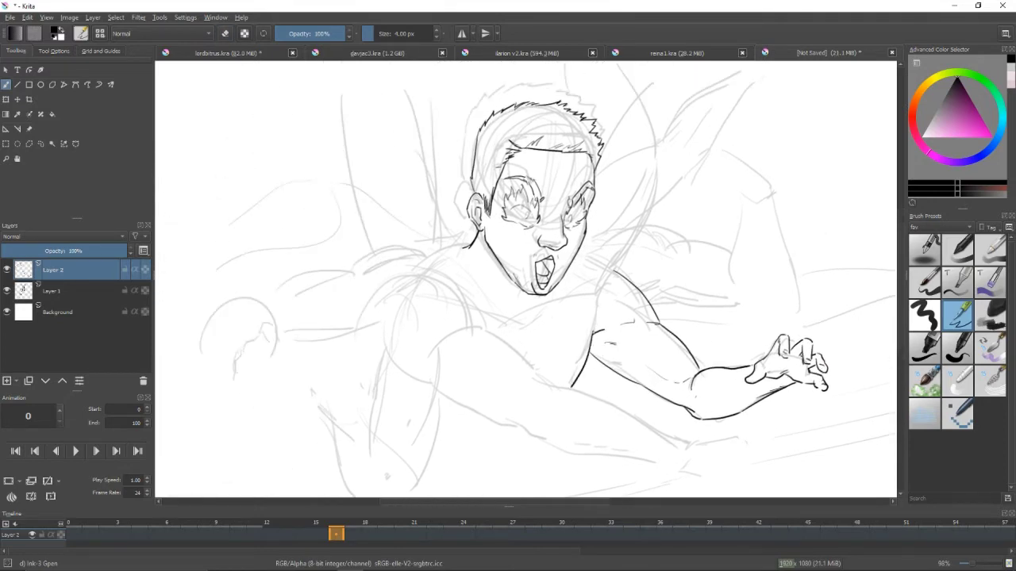
{"action": "left_click_drag", "start_coordinate": [632, 215], "coordinate": [643, 255]}
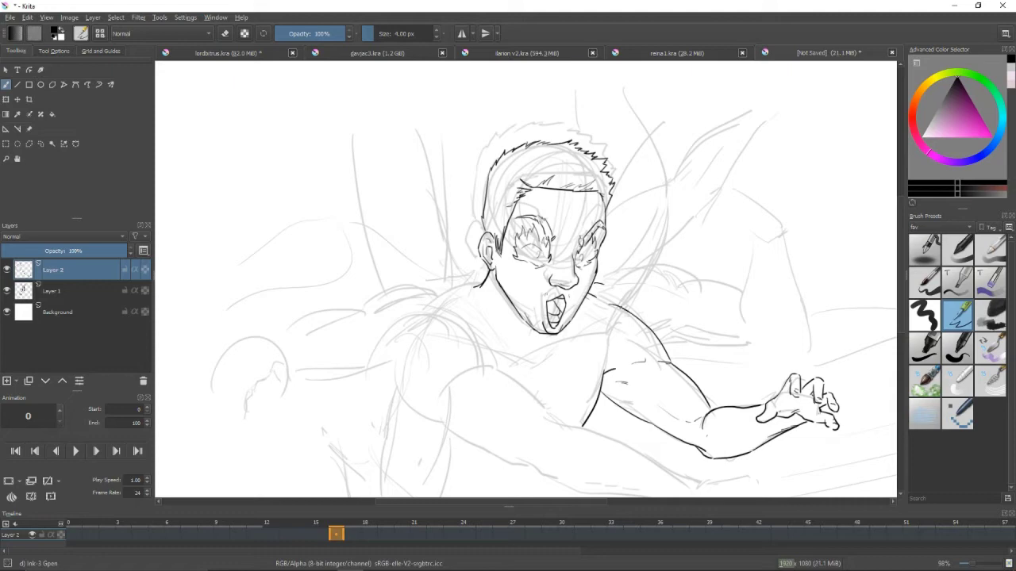
{"action": "mouse_move", "coordinate": [611, 309]}
{"action": "left_mouse_down"}
{"action": "mouse_move", "coordinate": [613, 288]}
{"action": "mouse_move", "coordinate": [597, 317]}
{"action": "left_mouse_up"}
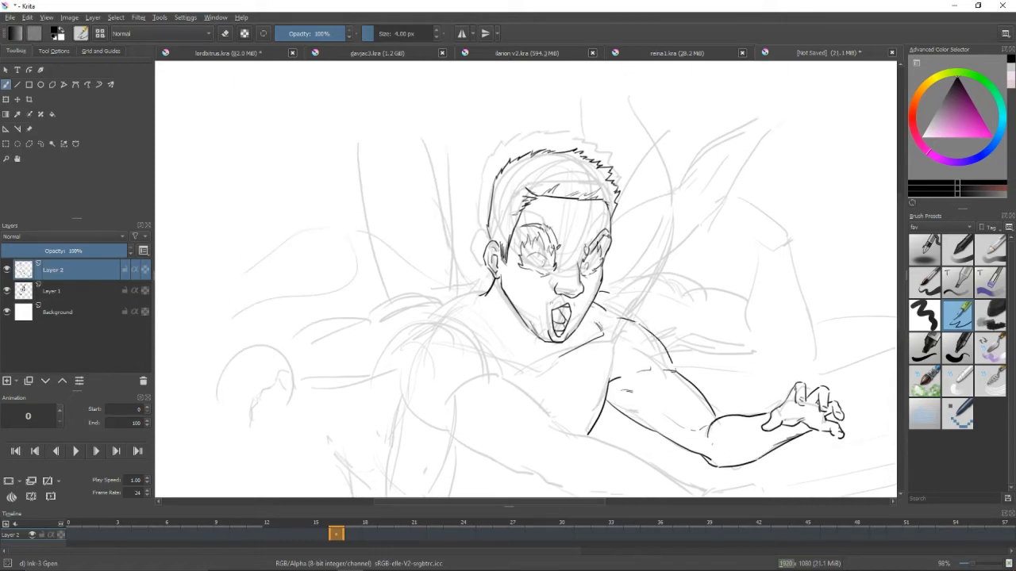
{"action": "left_click_drag", "start_coordinate": [601, 289], "coordinate": [689, 281]}
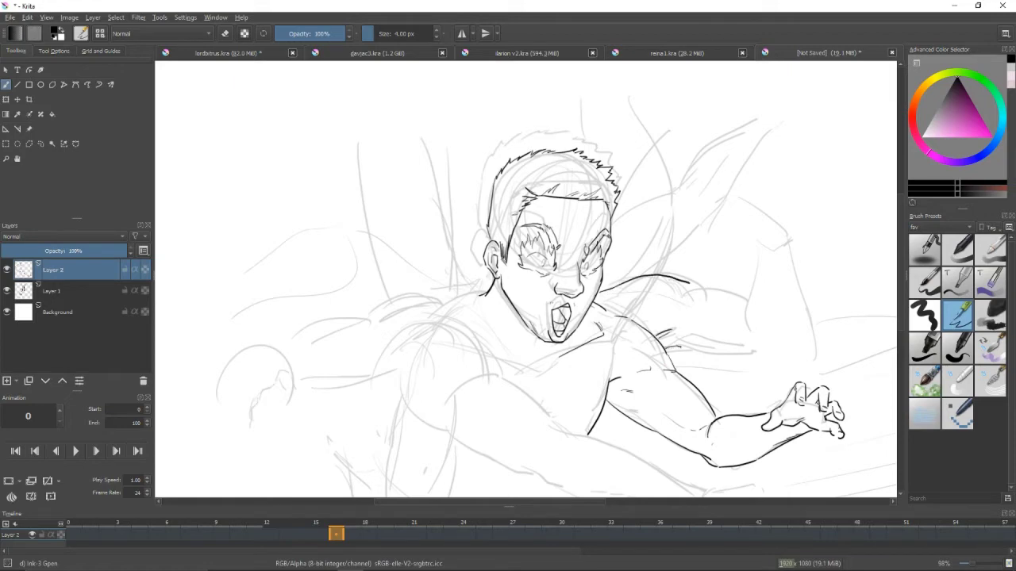
{"action": "left_click_drag", "start_coordinate": [665, 346], "coordinate": [785, 352]}
{"action": "left_click_drag", "start_coordinate": [556, 317], "coordinate": [539, 313]}
{"action": "left_click_drag", "start_coordinate": [744, 238], "coordinate": [734, 324]}
{"action": "left_click_drag", "start_coordinate": [768, 233], "coordinate": [779, 337]}
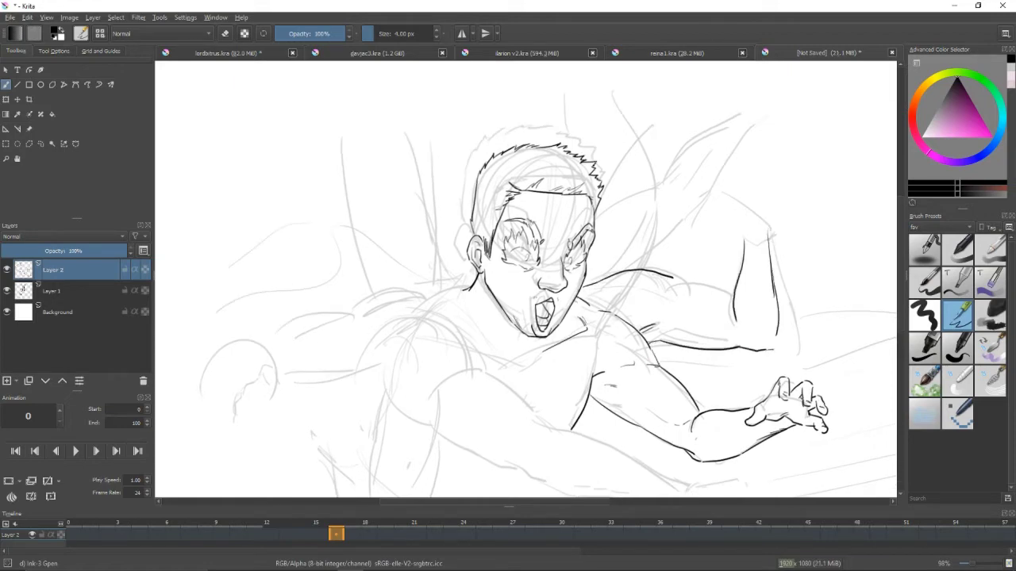
Extend the shoulder line and ink the edges of the raised arm's fist
{"action": "mouse_move", "coordinate": [676, 276]}
{"action": "left_mouse_down"}
{"action": "mouse_move", "coordinate": [734, 298]}
{"action": "mouse_move", "coordinate": [697, 355]}
{"action": "mouse_move", "coordinate": [741, 393]}
{"action": "mouse_move", "coordinate": [690, 287]}
{"action": "mouse_move", "coordinate": [701, 254]}
{"action": "mouse_move", "coordinate": [677, 246]}
{"action": "left_mouse_up"}
{"action": "mouse_move", "coordinate": [702, 313]}
{"action": "left_mouse_down"}
{"action": "mouse_move", "coordinate": [684, 286]}
{"action": "mouse_move", "coordinate": [723, 316]}
{"action": "left_mouse_up"}
{"action": "left_click_drag", "start_coordinate": [693, 265], "coordinate": [693, 273]}
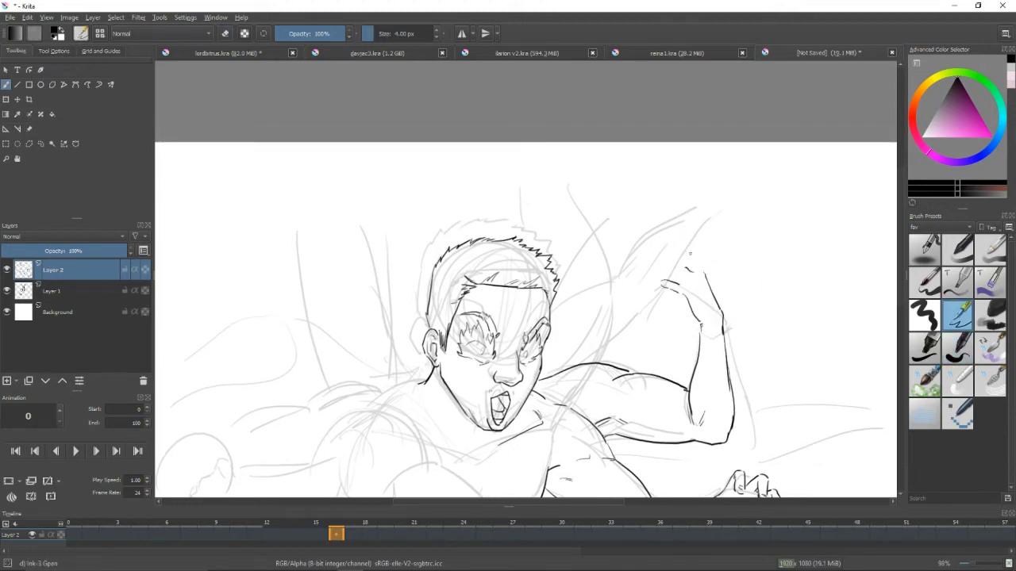
{"action": "left_click_drag", "start_coordinate": [680, 246], "coordinate": [675, 276]}
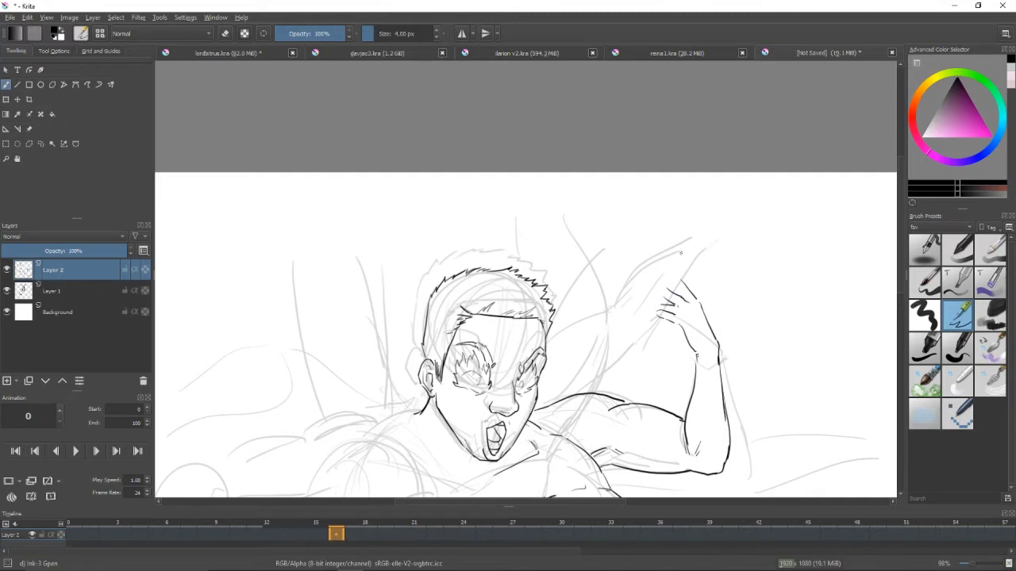
{"action": "scroll", "coordinate": [676, 267], "scroll_direction": "down", "scroll_amount": 1}
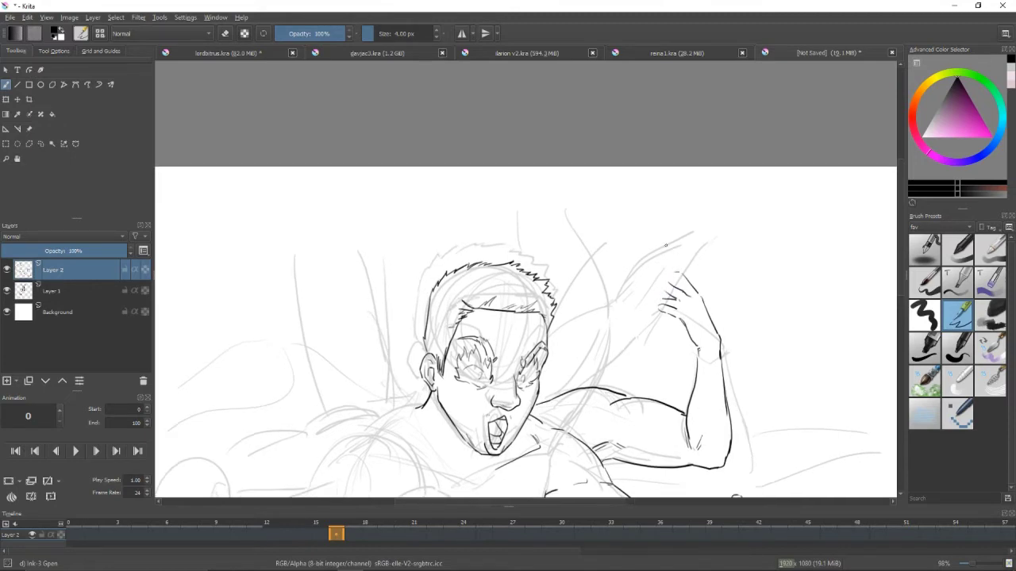
{"action": "left_click_drag", "start_coordinate": [655, 282], "coordinate": [751, 163]}
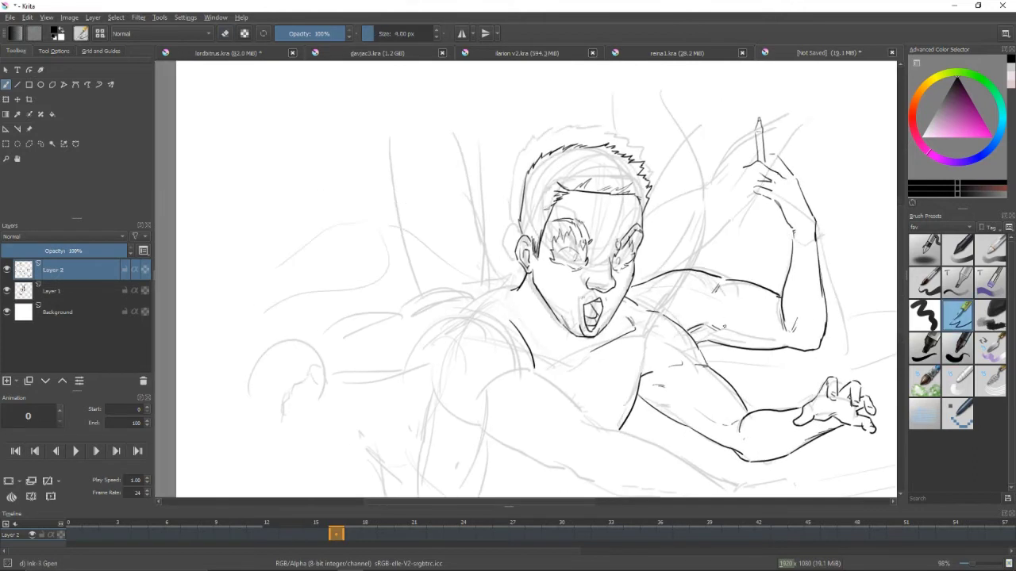
Ink the left shoulder curve, the left arm contour and the torso contour
{"action": "left_click_drag", "start_coordinate": [609, 347], "coordinate": [621, 320]}
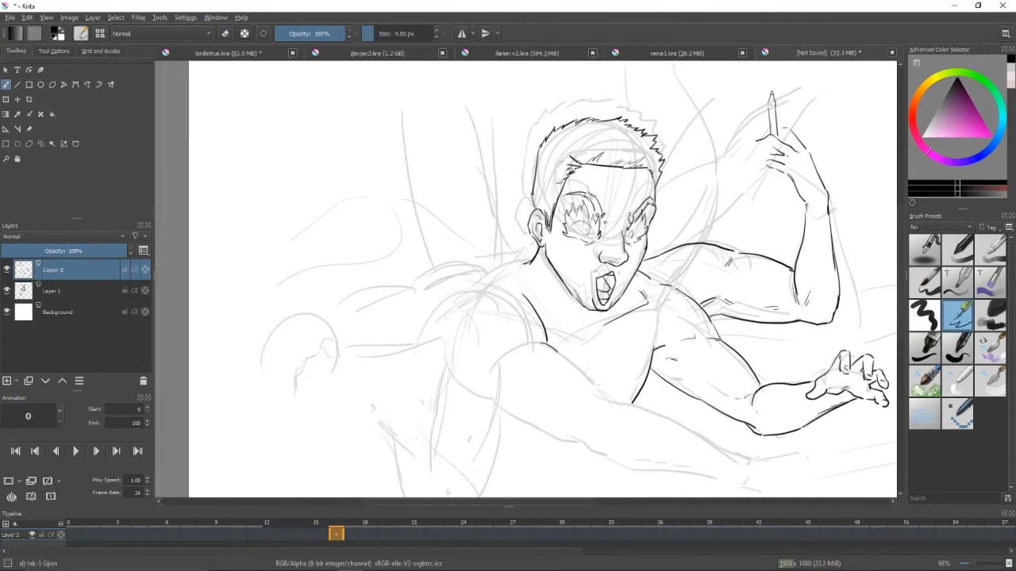
{"action": "left_click_drag", "start_coordinate": [464, 293], "coordinate": [439, 418]}
{"action": "mouse_move", "coordinate": [477, 397]}
{"action": "left_mouse_down"}
{"action": "mouse_move", "coordinate": [464, 329]}
{"action": "mouse_move", "coordinate": [497, 421]}
{"action": "left_mouse_up"}
{"action": "left_click_drag", "start_coordinate": [497, 421], "coordinate": [465, 474]}
{"action": "mouse_move", "coordinate": [441, 349]}
{"action": "left_mouse_down"}
{"action": "mouse_move", "coordinate": [503, 401]}
{"action": "mouse_move", "coordinate": [448, 390]}
{"action": "left_mouse_up"}
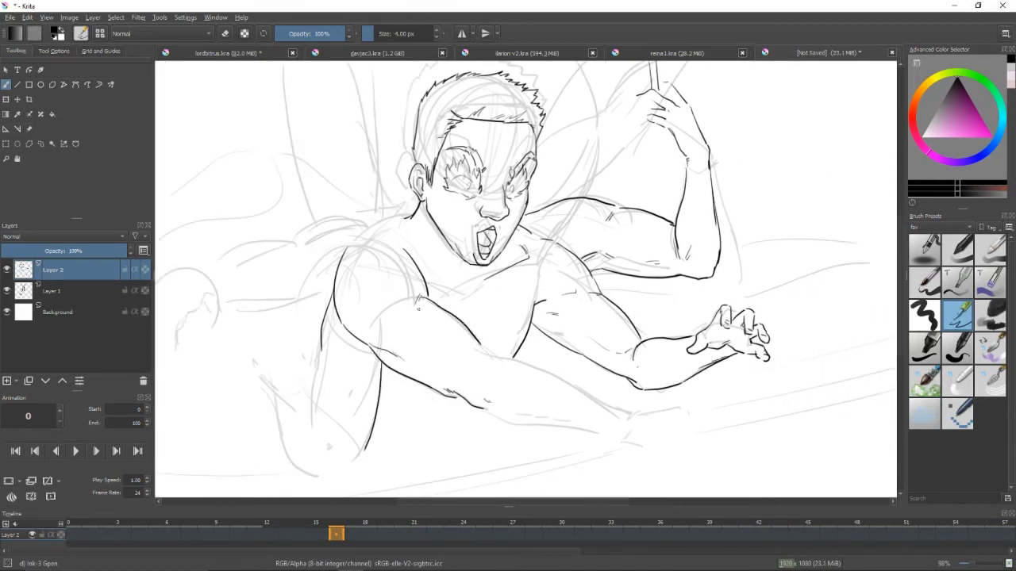
Ink the lower arm's upper-arm line and both forearm lines, redrawing the bottom line higher
{"action": "left_click_drag", "start_coordinate": [414, 299], "coordinate": [480, 346]}
{"action": "left_click_drag", "start_coordinate": [524, 278], "coordinate": [441, 242]}
{"action": "left_click_drag", "start_coordinate": [441, 326], "coordinate": [533, 381]}
{"action": "left_click_drag", "start_coordinate": [397, 376], "coordinate": [528, 407]}
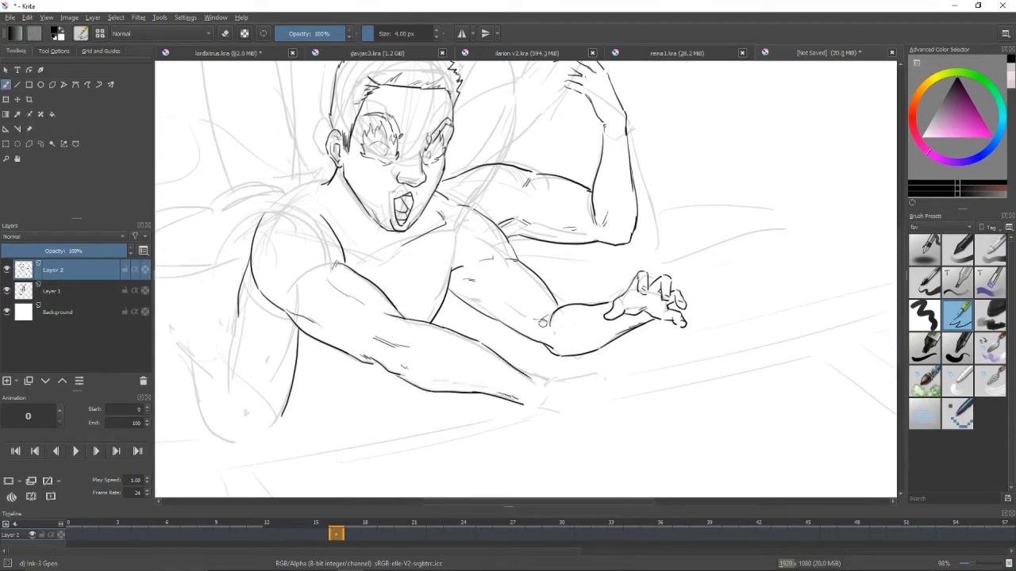
{"action": "left_click_drag", "start_coordinate": [543, 323], "coordinate": [527, 348]}
{"action": "mouse_move", "coordinate": [503, 395]}
{"action": "left_mouse_down"}
{"action": "mouse_move", "coordinate": [533, 407]}
{"action": "mouse_move", "coordinate": [519, 437]}
{"action": "mouse_move", "coordinate": [562, 443]}
{"action": "left_mouse_up"}
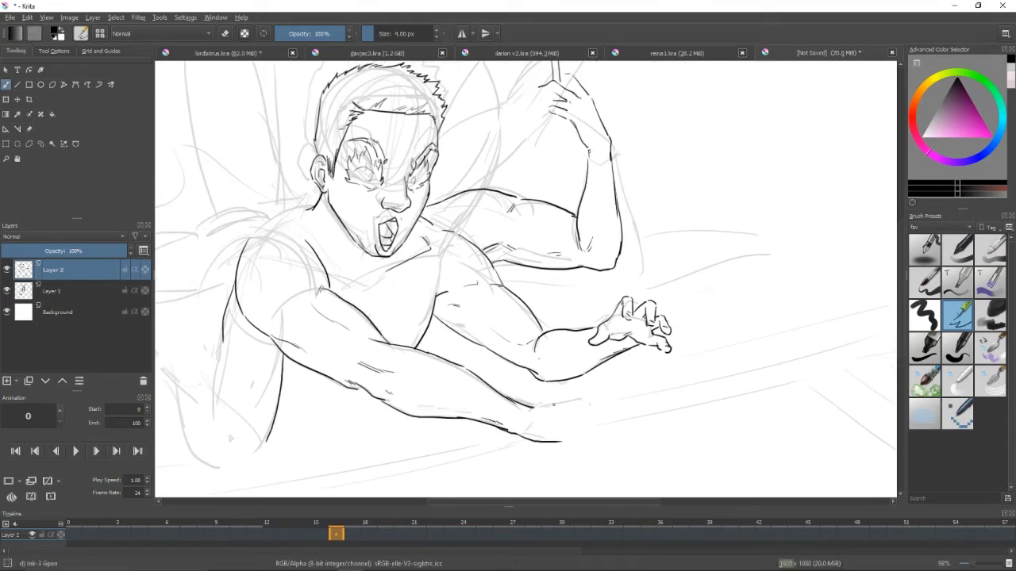
{"action": "key", "text": "ctrl+z"}
{"action": "left_click_drag", "start_coordinate": [535, 407], "coordinate": [578, 397]}
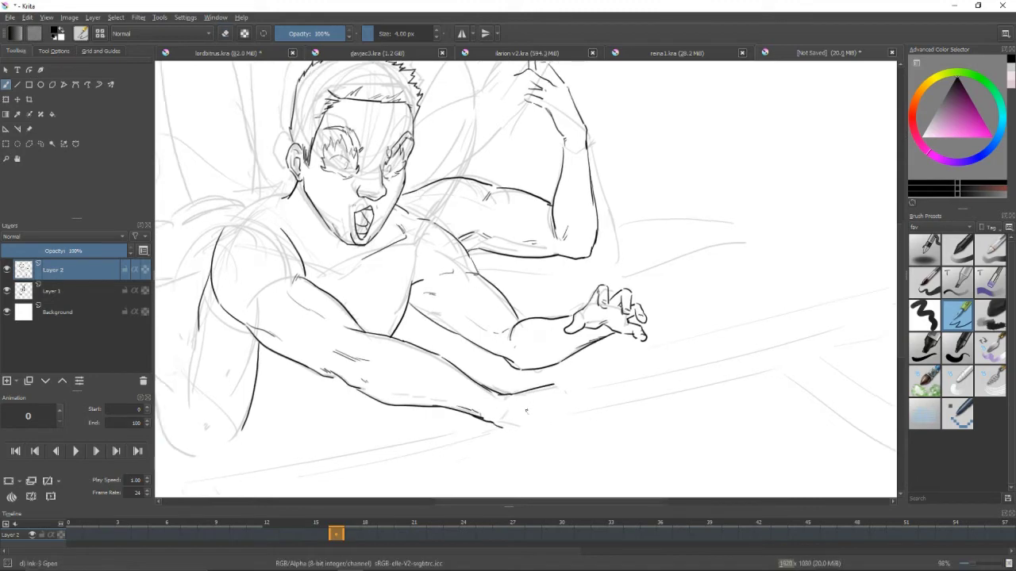
{"action": "left_click_drag", "start_coordinate": [505, 428], "coordinate": [543, 434]}
Erase and redraw the lower hand's right contour, then ink the pencil it grips
{"action": "key", "text": "e"}
{"action": "mouse_move", "coordinate": [583, 374]}
{"action": "left_mouse_down"}
{"action": "mouse_move", "coordinate": [559, 360]}
{"action": "mouse_move", "coordinate": [581, 393]}
{"action": "mouse_move", "coordinate": [562, 396]}
{"action": "mouse_move", "coordinate": [580, 408]}
{"action": "mouse_move", "coordinate": [578, 424]}
{"action": "mouse_move", "coordinate": [506, 419]}
{"action": "mouse_move", "coordinate": [546, 435]}
{"action": "left_mouse_up"}
{"action": "key", "text": "e"}
{"action": "key", "text": "ctrl+z"}
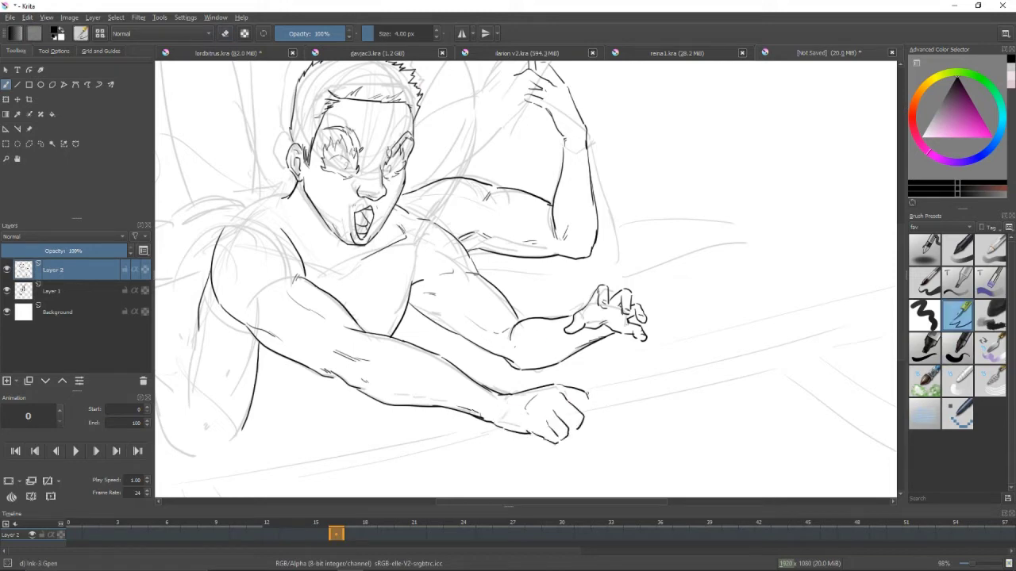
{"action": "left_click_drag", "start_coordinate": [566, 403], "coordinate": [580, 400]}
{"action": "key", "text": "e"}
{"action": "left_click_drag", "start_coordinate": [586, 392], "coordinate": [590, 418]}
{"action": "key", "text": "e"}
{"action": "key", "text": "e"}
{"action": "key", "text": "e"}
{"action": "left_click_drag", "start_coordinate": [549, 361], "coordinate": [561, 402]}
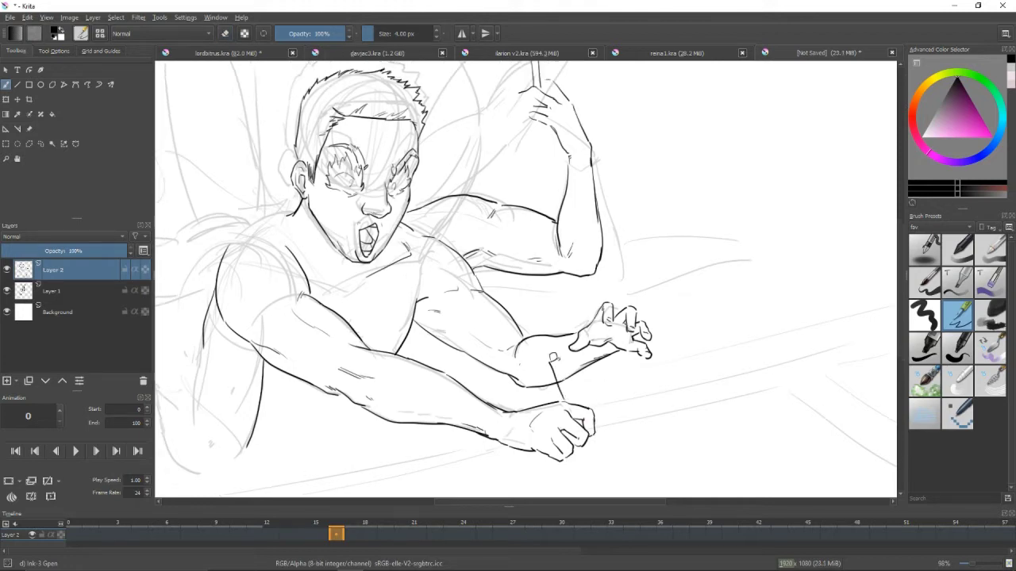
{"action": "left_click_drag", "start_coordinate": [555, 363], "coordinate": [587, 435]}
Ink a long hatched sweep line along the bottom, then the left shoulder line
{"action": "scroll", "coordinate": [603, 350], "scroll_direction": "down", "scroll_amount": 3}
{"action": "mouse_move", "coordinate": [611, 332]}
{"action": "left_mouse_down"}
{"action": "mouse_move", "coordinate": [619, 344]}
{"action": "mouse_move", "coordinate": [752, 322]}
{"action": "left_mouse_up"}
{"action": "mouse_move", "coordinate": [718, 372]}
{"action": "left_mouse_down"}
{"action": "mouse_move", "coordinate": [303, 441]}
{"action": "mouse_move", "coordinate": [656, 393]}
{"action": "left_mouse_up"}
{"action": "left_click_drag", "start_coordinate": [641, 387], "coordinate": [568, 404]}
{"action": "left_click_drag", "start_coordinate": [719, 366], "coordinate": [865, 359]}
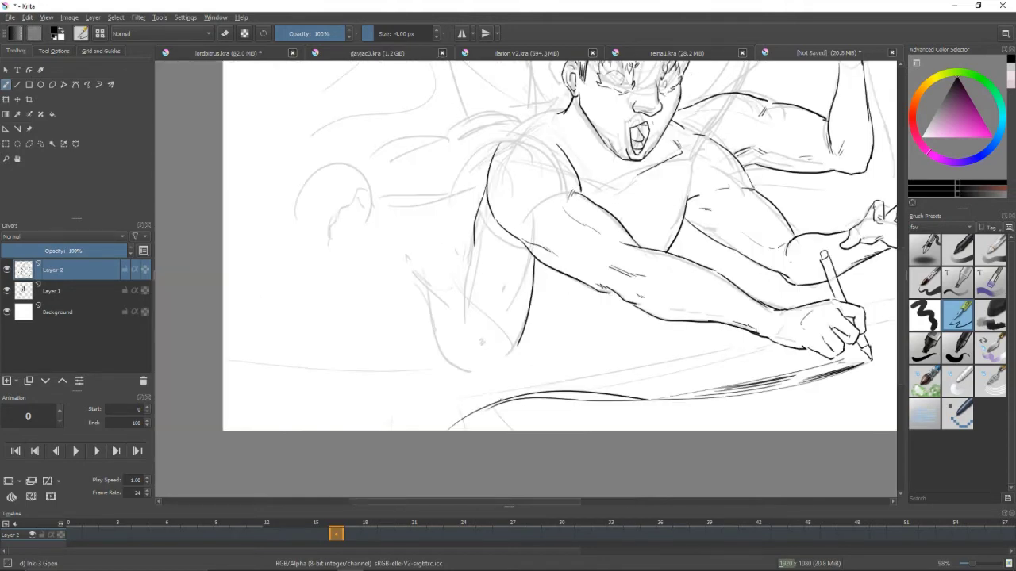
{"action": "left_click_drag", "start_coordinate": [602, 392], "coordinate": [475, 413]}
{"action": "mouse_move", "coordinate": [714, 357]}
{"action": "left_mouse_down"}
{"action": "mouse_move", "coordinate": [587, 373]}
{"action": "mouse_move", "coordinate": [489, 424]}
{"action": "left_mouse_up"}
{"action": "left_click_drag", "start_coordinate": [701, 393], "coordinate": [579, 448]}
{"action": "mouse_move", "coordinate": [231, 198]}
{"action": "left_mouse_down"}
{"action": "mouse_move", "coordinate": [199, 267]}
{"action": "mouse_move", "coordinate": [517, 301]}
{"action": "mouse_move", "coordinate": [587, 267]}
{"action": "mouse_move", "coordinate": [635, 259]}
{"action": "left_mouse_up"}
{"action": "left_click_drag", "start_coordinate": [596, 277], "coordinate": [589, 286]}
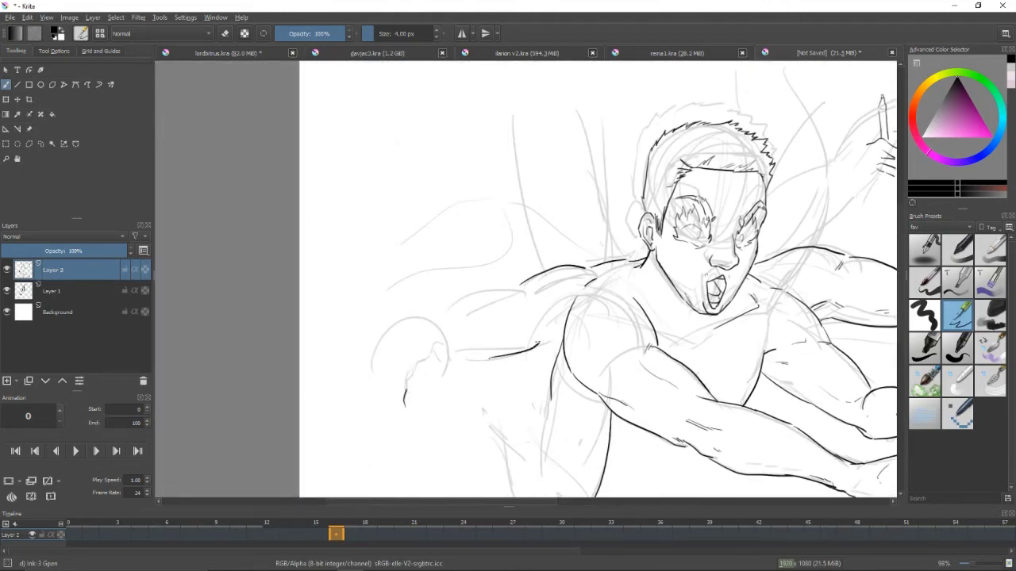
{"action": "left_click_drag", "start_coordinate": [527, 351], "coordinate": [565, 332]}
Ink the left arm's upper and lower contours and a fist at its end
{"action": "left_click_drag", "start_coordinate": [473, 358], "coordinate": [520, 349]}
{"action": "left_click_drag", "start_coordinate": [523, 289], "coordinate": [509, 299]}
{"action": "left_click_drag", "start_coordinate": [430, 318], "coordinate": [508, 294]}
{"action": "left_click_drag", "start_coordinate": [408, 323], "coordinate": [420, 326]}
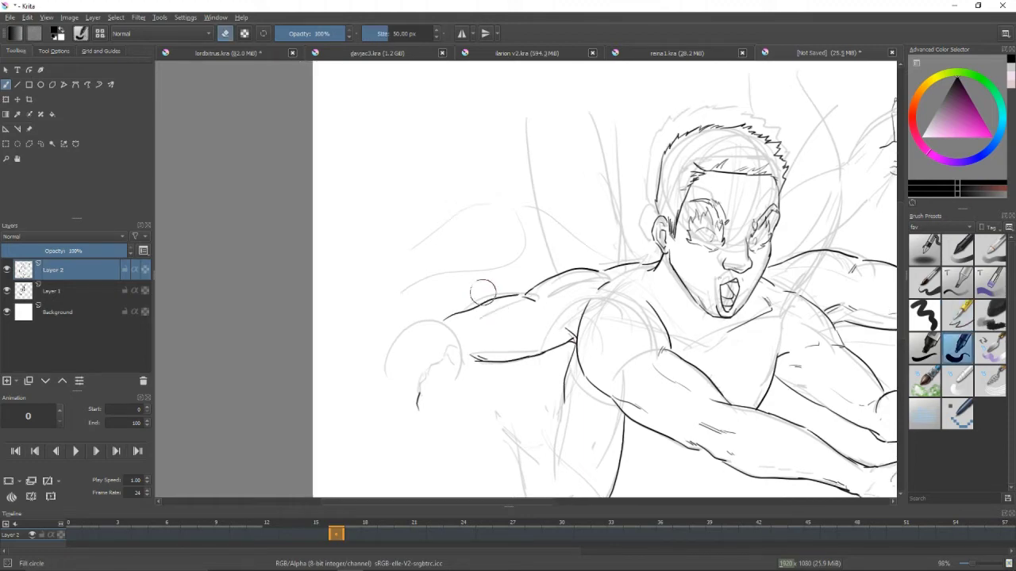
{"action": "mouse_move", "coordinate": [387, 379]}
{"action": "left_mouse_down"}
{"action": "mouse_move", "coordinate": [406, 327]}
{"action": "mouse_move", "coordinate": [438, 319]}
{"action": "mouse_move", "coordinate": [465, 365]}
{"action": "left_mouse_up"}
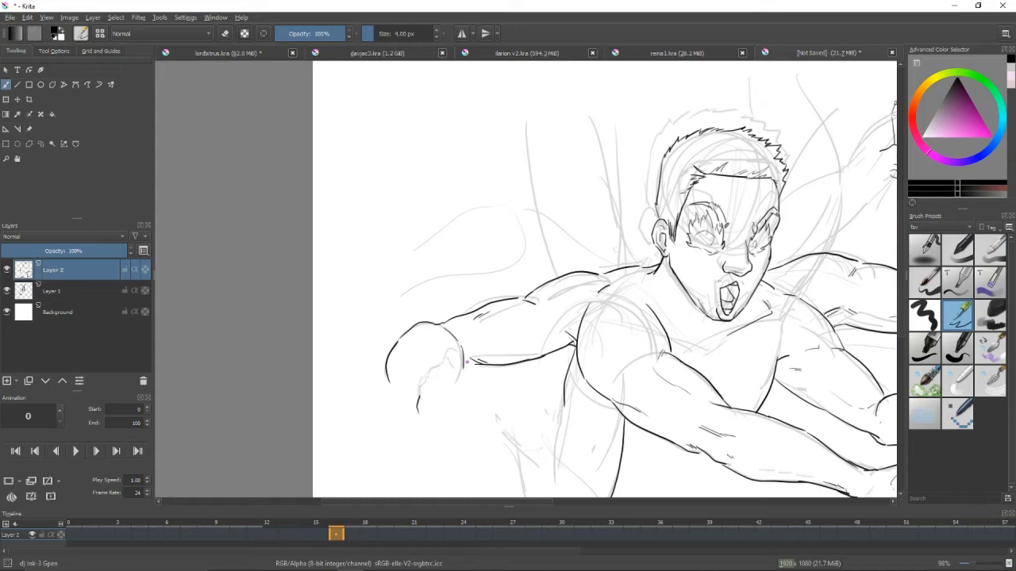
{"action": "left_click_drag", "start_coordinate": [467, 361], "coordinate": [540, 342]}
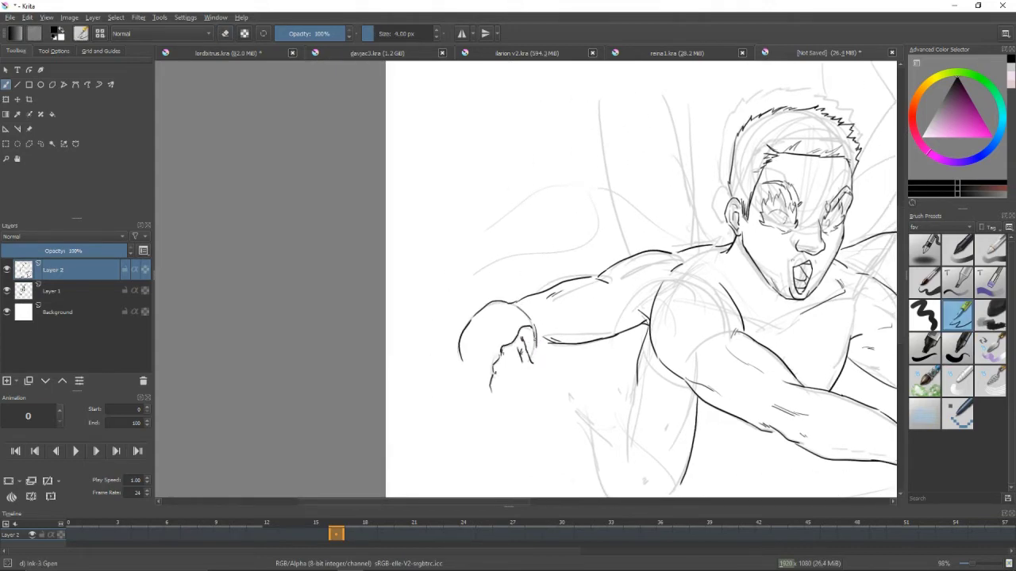
Ink the hand's finger lines and extend the top of its pencil
{"action": "left_click_drag", "start_coordinate": [512, 361], "coordinate": [504, 378]}
{"action": "left_click_drag", "start_coordinate": [516, 377], "coordinate": [493, 389]}
{"action": "key", "text": "ctrl+z"}
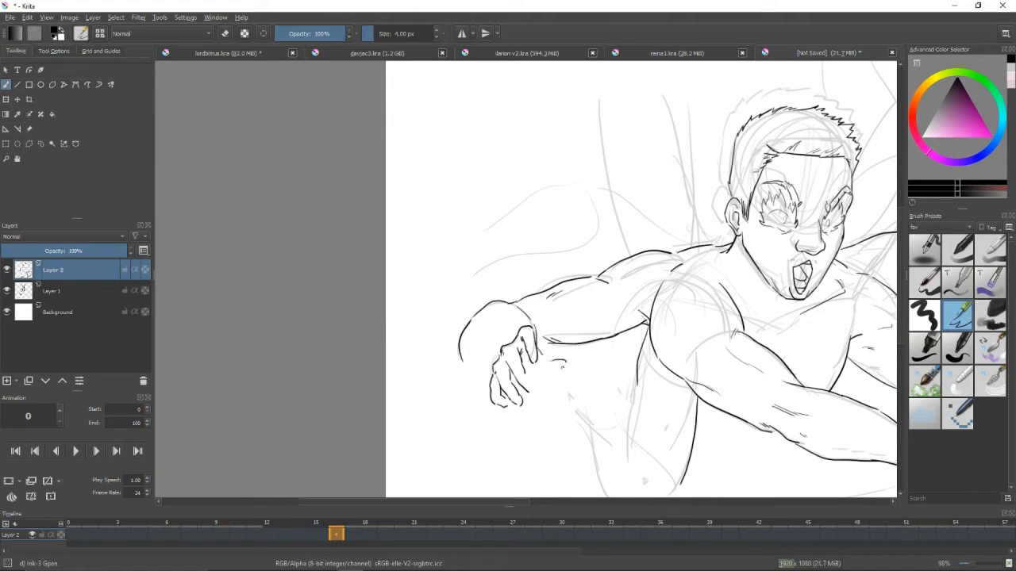
{"action": "left_click_drag", "start_coordinate": [551, 370], "coordinate": [565, 379]}
{"action": "mouse_move", "coordinate": [537, 319]}
{"action": "left_mouse_down"}
{"action": "mouse_move", "coordinate": [537, 396]}
{"action": "mouse_move", "coordinate": [547, 397]}
{"action": "left_mouse_up"}
{"action": "scroll", "coordinate": [641, 280], "scroll_direction": "down", "scroll_amount": 1}
{"action": "scroll", "coordinate": [641, 280], "scroll_direction": "up", "scroll_amount": 3}
{"action": "left_click_drag", "start_coordinate": [536, 340], "coordinate": [536, 322]}
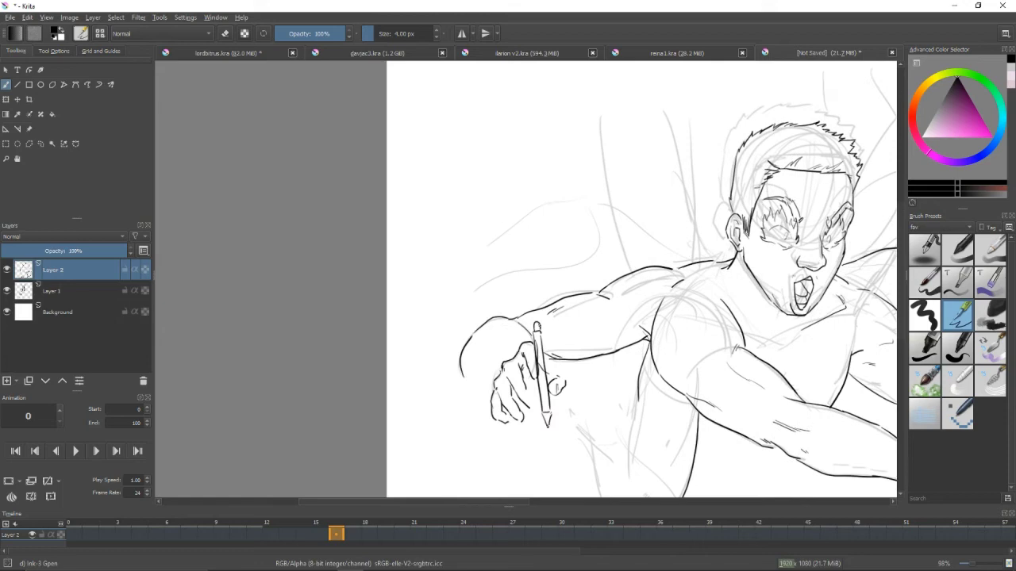
{"action": "left_click_drag", "start_coordinate": [535, 406], "coordinate": [501, 416]}
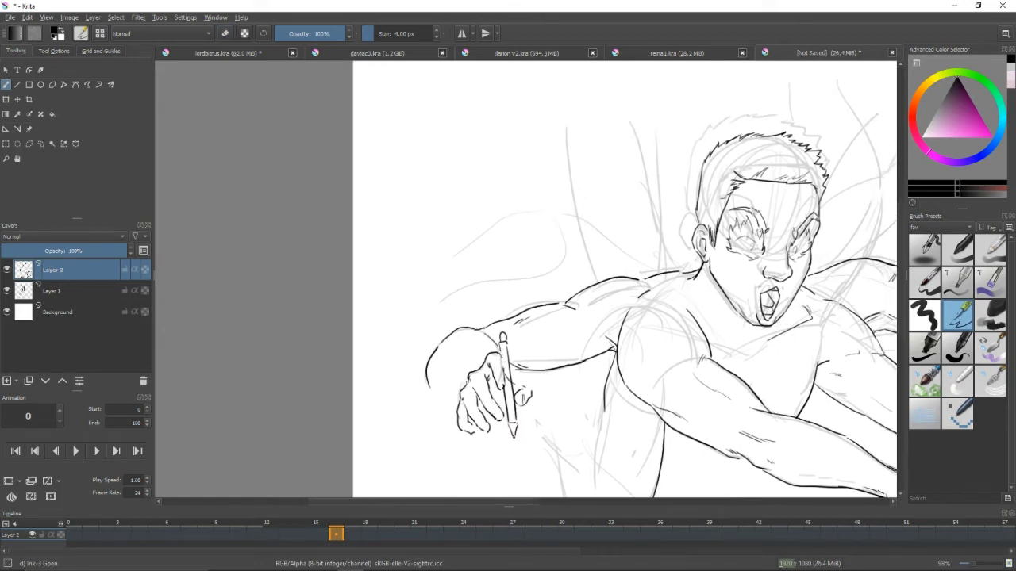
Add contour lines left of the hand and short lines at the bottom of the leg
{"action": "left_click_drag", "start_coordinate": [441, 354], "coordinate": [450, 358]}
{"action": "mouse_move", "coordinate": [429, 391]}
{"action": "left_mouse_down"}
{"action": "mouse_move", "coordinate": [452, 405]}
{"action": "mouse_move", "coordinate": [457, 376]}
{"action": "left_mouse_up"}
{"action": "key", "text": "ctrl+z"}
{"action": "key", "text": "minus"}
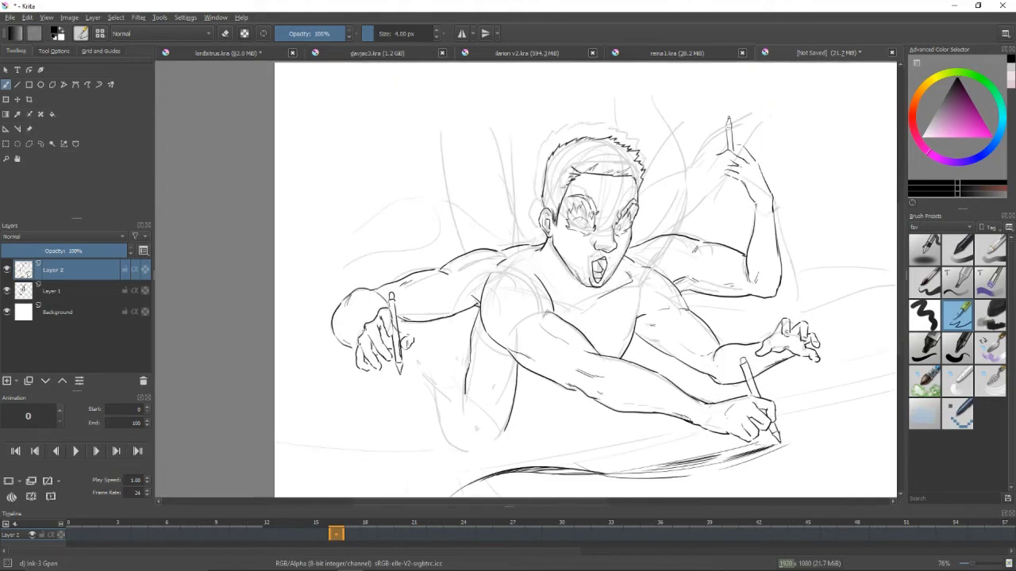
{"action": "left_click_drag", "start_coordinate": [476, 456], "coordinate": [466, 434]}
{"action": "mouse_move", "coordinate": [450, 424]}
{"action": "left_mouse_down"}
{"action": "mouse_move", "coordinate": [481, 434]}
{"action": "mouse_move", "coordinate": [493, 417]}
{"action": "left_mouse_up"}
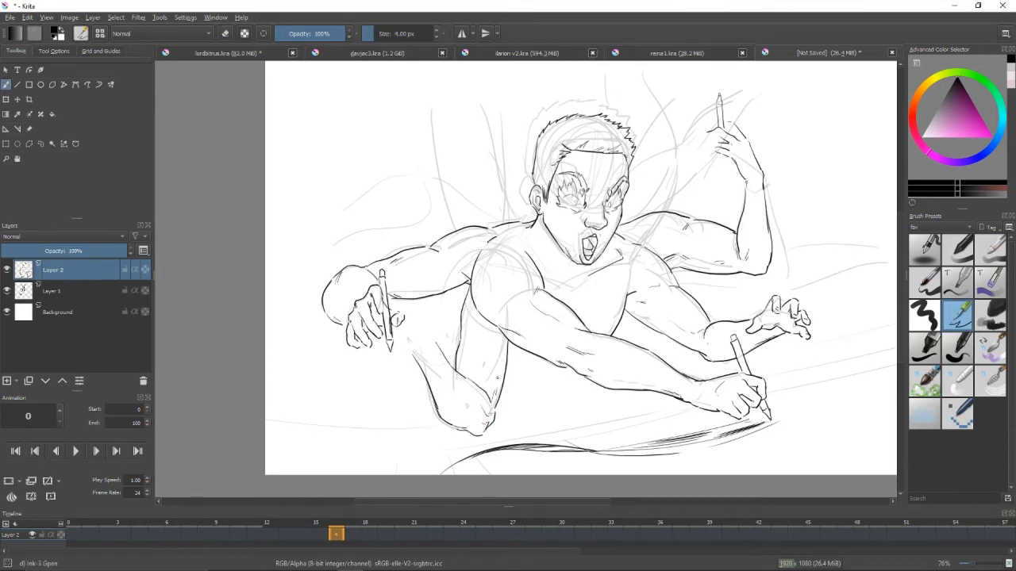
{"action": "scroll", "coordinate": [580, 276], "scroll_direction": "up", "scroll_amount": 2}
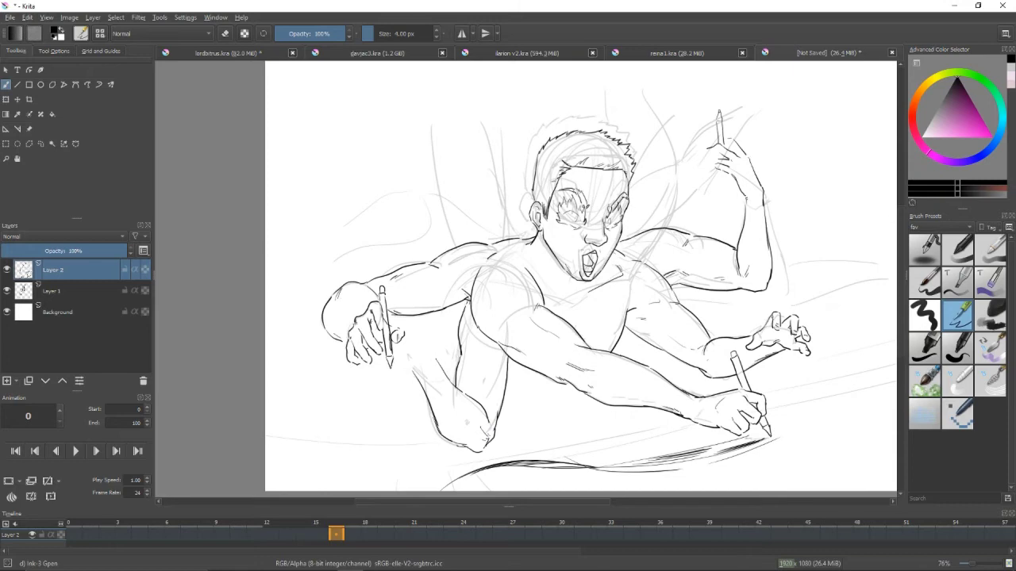
Lasso the lower leg, then move and rotate it into a better position
{"action": "key", "text": "ctrl+r"}
{"action": "mouse_move", "coordinate": [516, 382]}
{"action": "left_mouse_down"}
{"action": "mouse_move", "coordinate": [491, 461]}
{"action": "mouse_move", "coordinate": [508, 365]}
{"action": "left_mouse_up"}
{"action": "key", "text": "ctrl+t"}
{"action": "key", "text": "Return"}
{"action": "key", "text": "b"}
Ink short strokes along the left arm, shoulder and hand, undoing misplaced ones
{"action": "mouse_move", "coordinate": [507, 296]}
{"action": "left_mouse_down"}
{"action": "mouse_move", "coordinate": [519, 349]}
{"action": "mouse_move", "coordinate": [528, 319]}
{"action": "left_mouse_up"}
{"action": "left_click_drag", "start_coordinate": [457, 359], "coordinate": [470, 389]}
{"action": "left_click_drag", "start_coordinate": [423, 316], "coordinate": [433, 363]}
{"action": "key", "text": "ctrl+z"}
{"action": "key", "text": "ctrl+z"}
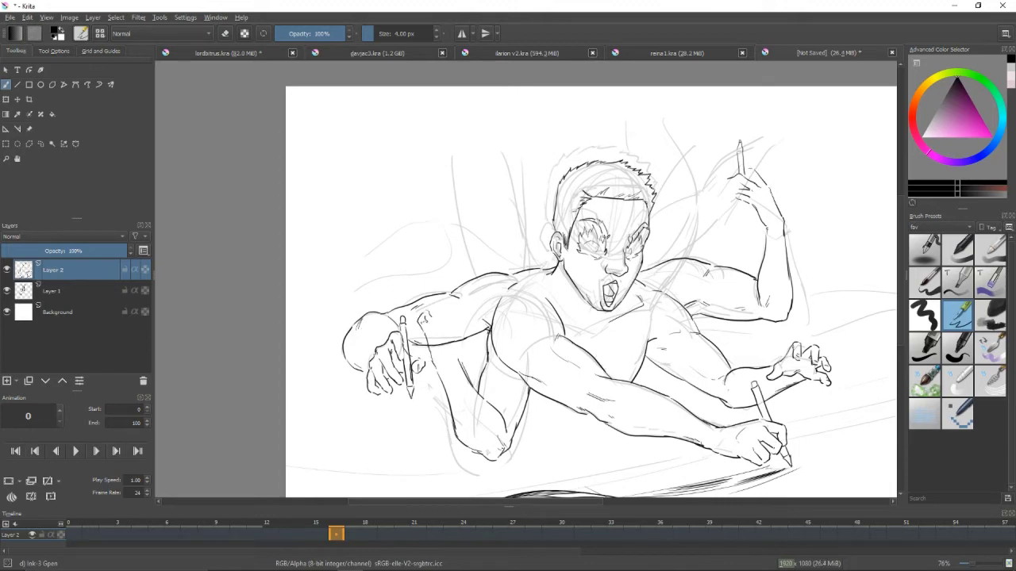
{"action": "scroll", "coordinate": [591, 280], "scroll_direction": "up", "scroll_amount": 2}
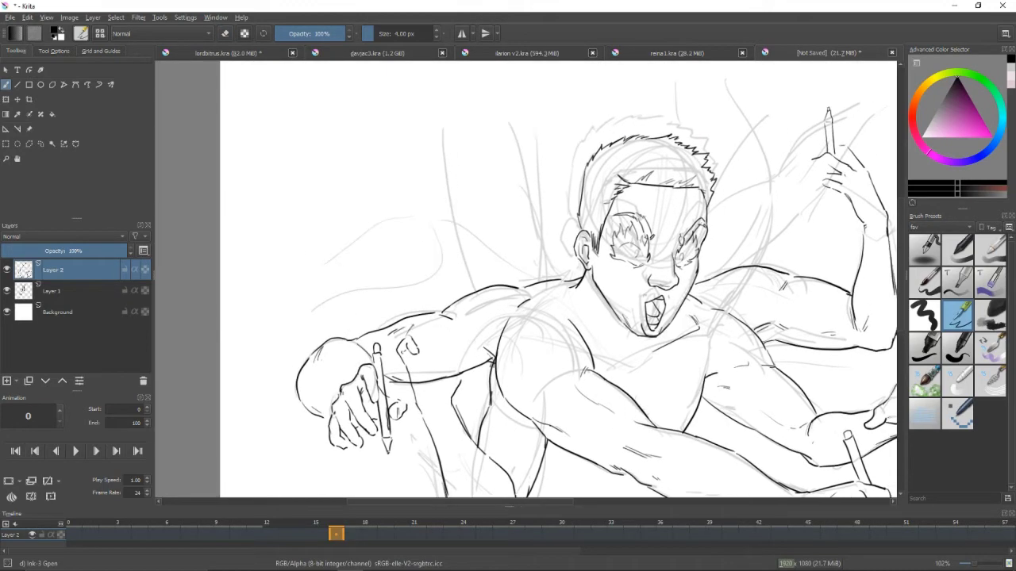
{"action": "left_click_drag", "start_coordinate": [429, 291], "coordinate": [433, 316]}
{"action": "left_click_drag", "start_coordinate": [462, 354], "coordinate": [473, 389]}
{"action": "key", "text": "ctrl+z"}
{"action": "left_click_drag", "start_coordinate": [465, 346], "coordinate": [474, 367]}
{"action": "mouse_move", "coordinate": [466, 337]}
{"action": "left_mouse_down"}
{"action": "mouse_move", "coordinate": [463, 327]}
{"action": "mouse_move", "coordinate": [433, 367]}
{"action": "left_mouse_up"}
{"action": "key", "text": "ctrl+z"}
{"action": "key", "text": "ctrl+z"}
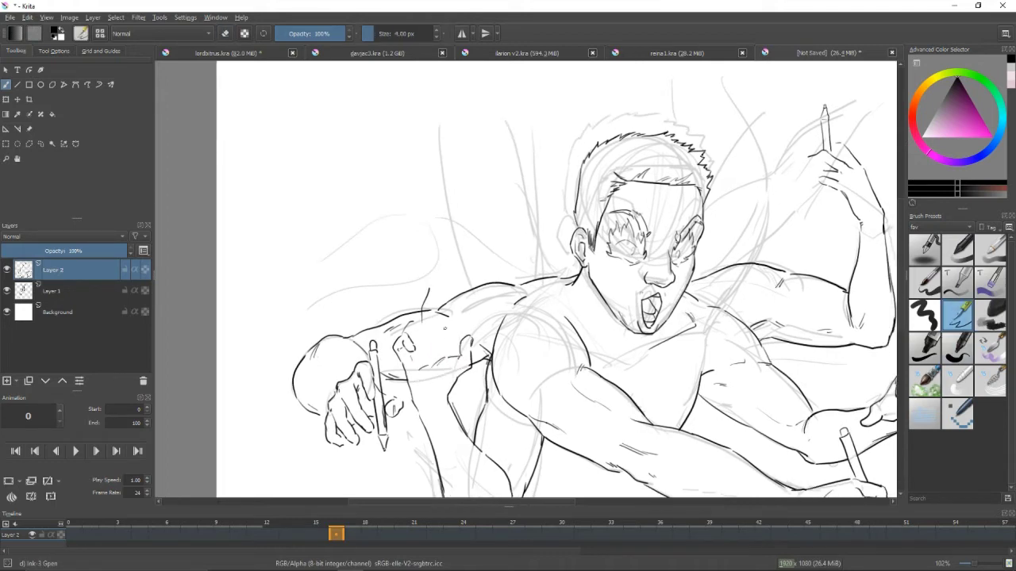
Try the Fill circle eraser, return to Ink-3 Gpen and touch up strokes near the bracelet
{"action": "right_click", "coordinate": [405, 341]}
{"action": "left_click", "coordinate": [438, 337]}
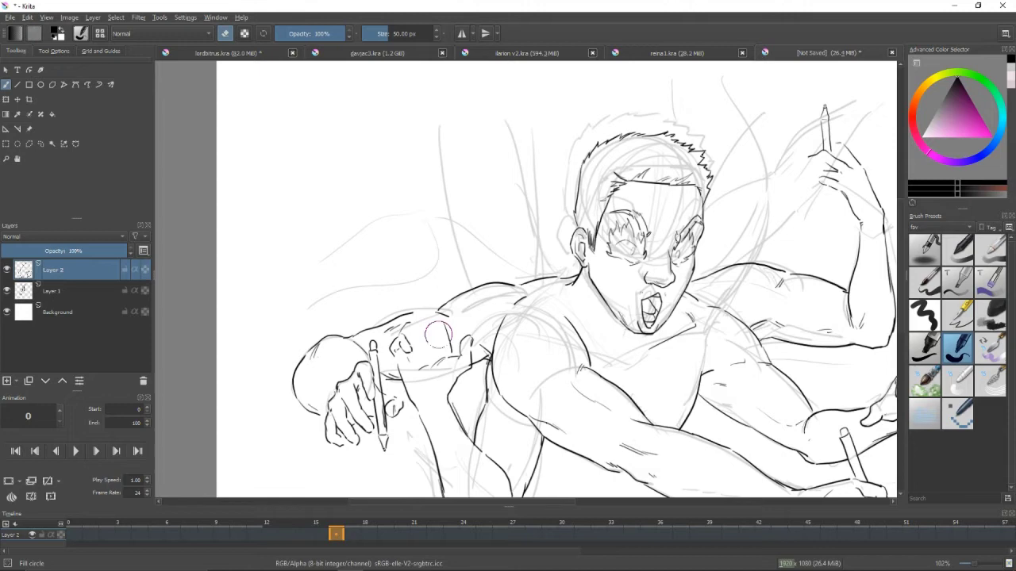
{"action": "key", "text": "slash"}
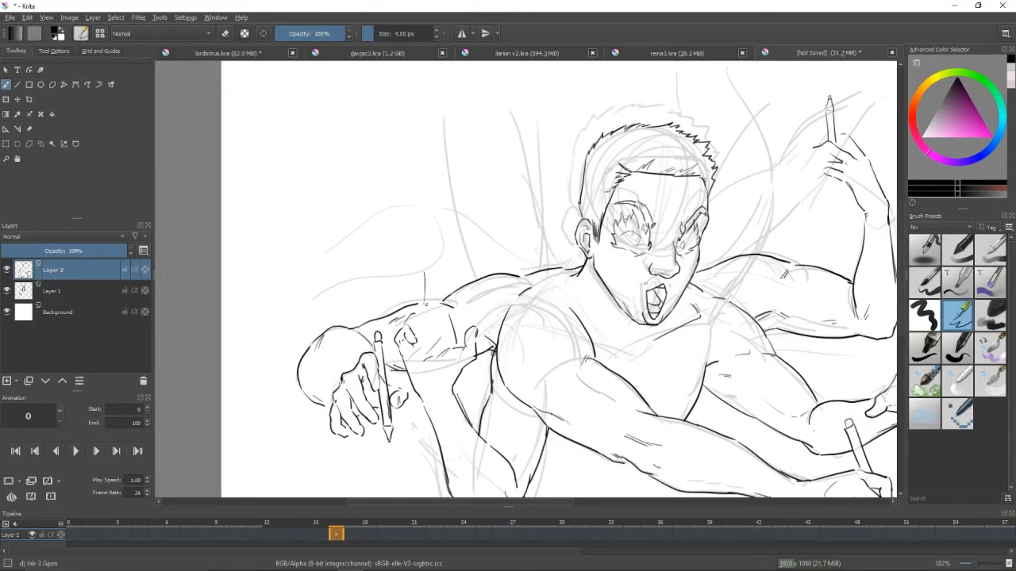
{"action": "mouse_move", "coordinate": [422, 321]}
{"action": "left_mouse_down"}
{"action": "mouse_move", "coordinate": [418, 336]}
{"action": "mouse_move", "coordinate": [423, 320]}
{"action": "left_mouse_up"}
{"action": "key", "text": "ctrl+z"}
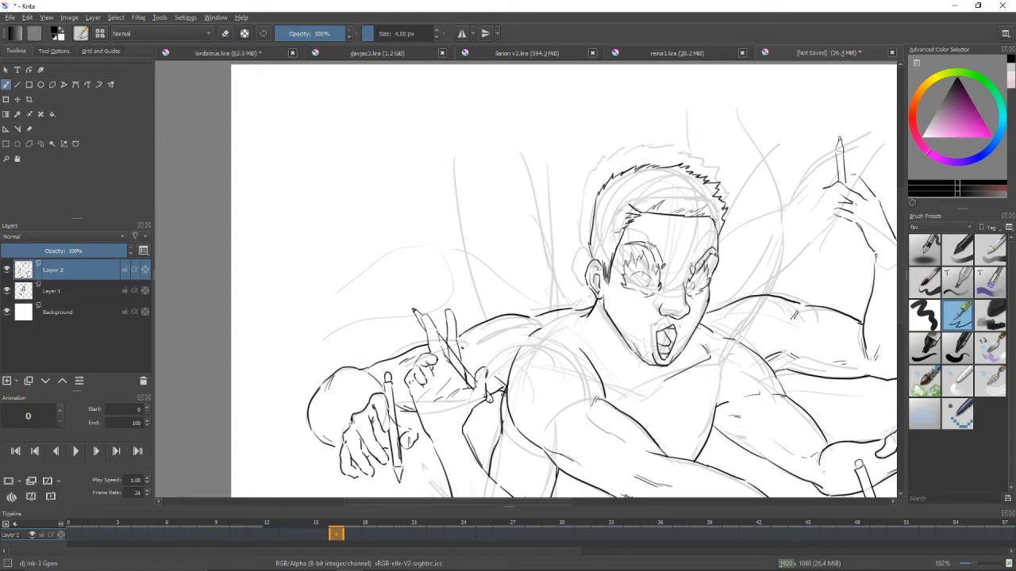
{"action": "key", "text": "e"}
{"action": "key", "text": "e"}
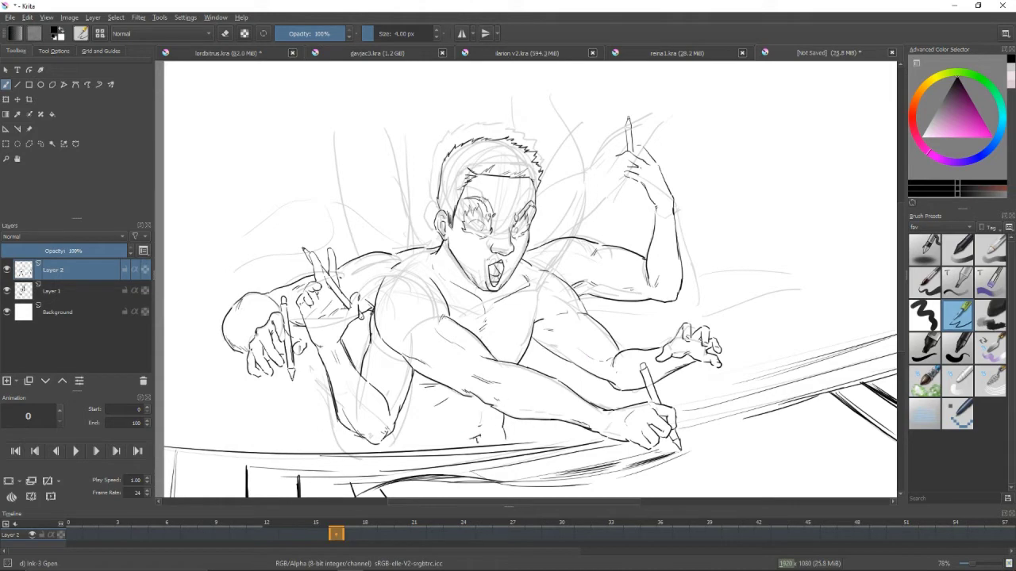
{"action": "scroll", "coordinate": [530, 278], "scroll_direction": "up", "scroll_amount": 3}
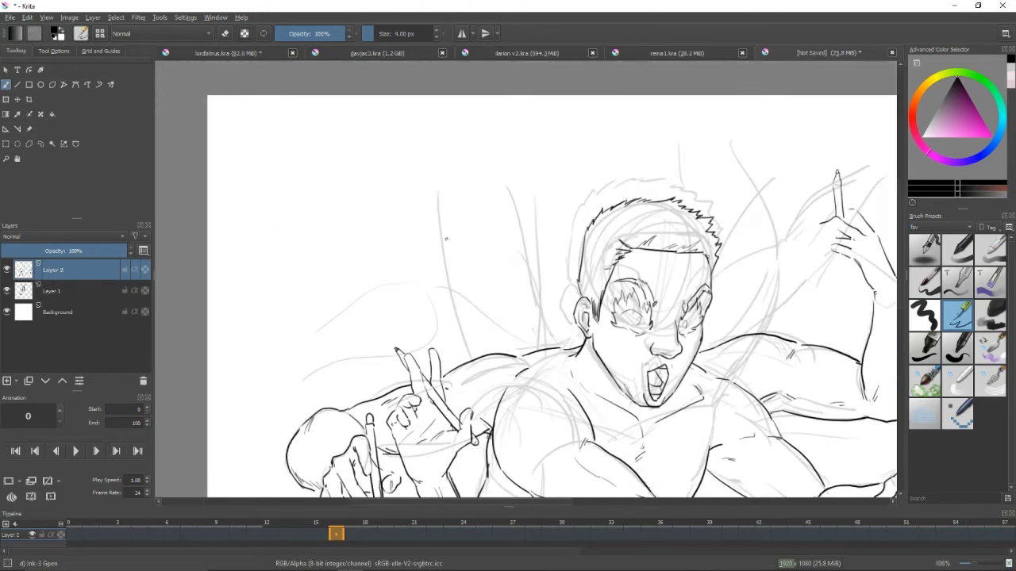
Ink a new shoulder line left of the head and short strokes near the raised hand
{"action": "mouse_move", "coordinate": [399, 277]}
{"action": "left_mouse_down"}
{"action": "mouse_move", "coordinate": [433, 280]}
{"action": "mouse_move", "coordinate": [505, 327]}
{"action": "left_mouse_up"}
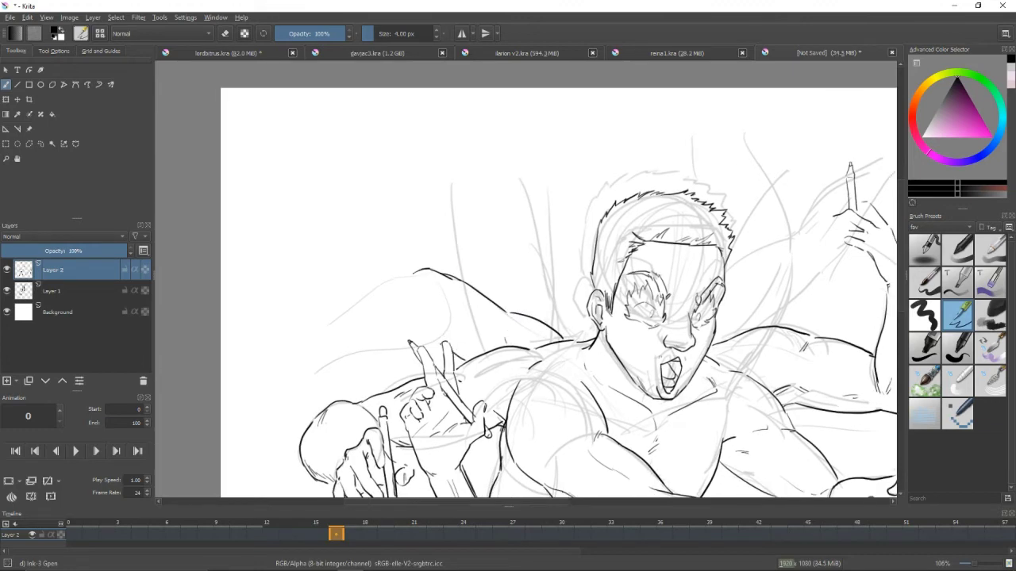
{"action": "left_click_drag", "start_coordinate": [441, 297], "coordinate": [486, 330]}
{"action": "mouse_move", "coordinate": [555, 318]}
{"action": "left_mouse_down"}
{"action": "mouse_move", "coordinate": [592, 317]}
{"action": "mouse_move", "coordinate": [611, 289]}
{"action": "left_mouse_up"}
{"action": "mouse_move", "coordinate": [422, 340]}
{"action": "left_mouse_down"}
{"action": "mouse_move", "coordinate": [501, 321]}
{"action": "mouse_move", "coordinate": [544, 294]}
{"action": "left_mouse_up"}
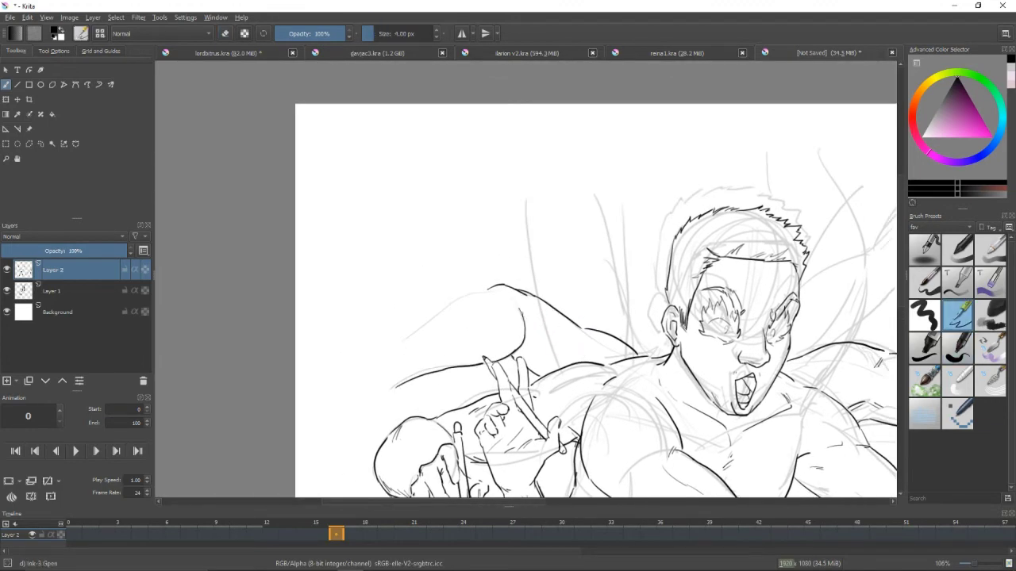
{"action": "key", "text": "slash"}
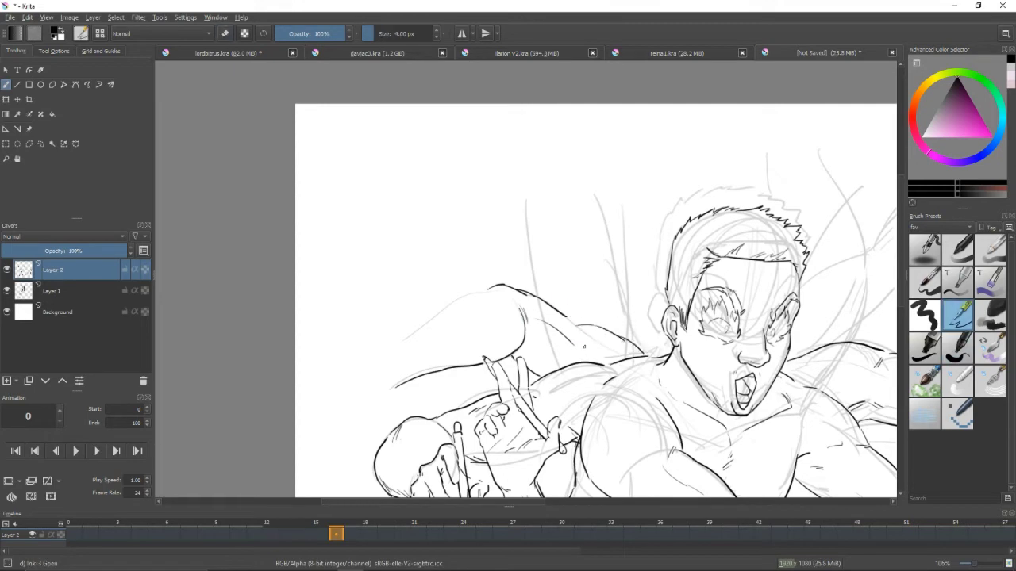
{"action": "left_click_drag", "start_coordinate": [603, 333], "coordinate": [667, 348]}
{"action": "left_click_drag", "start_coordinate": [433, 379], "coordinate": [453, 366]}
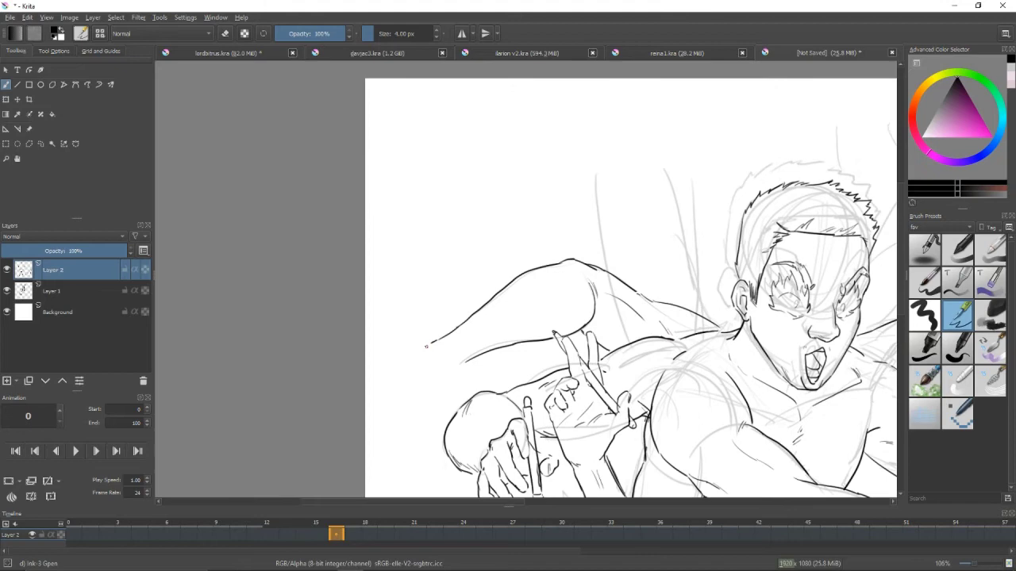
{"action": "key", "text": "ctrl+z"}
Ink the extra left arm's outline down toward the pencil-holding hand
{"action": "left_click_drag", "start_coordinate": [428, 344], "coordinate": [415, 395]}
{"action": "left_click_drag", "start_coordinate": [461, 359], "coordinate": [463, 368]}
{"action": "left_click_drag", "start_coordinate": [463, 368], "coordinate": [438, 342]}
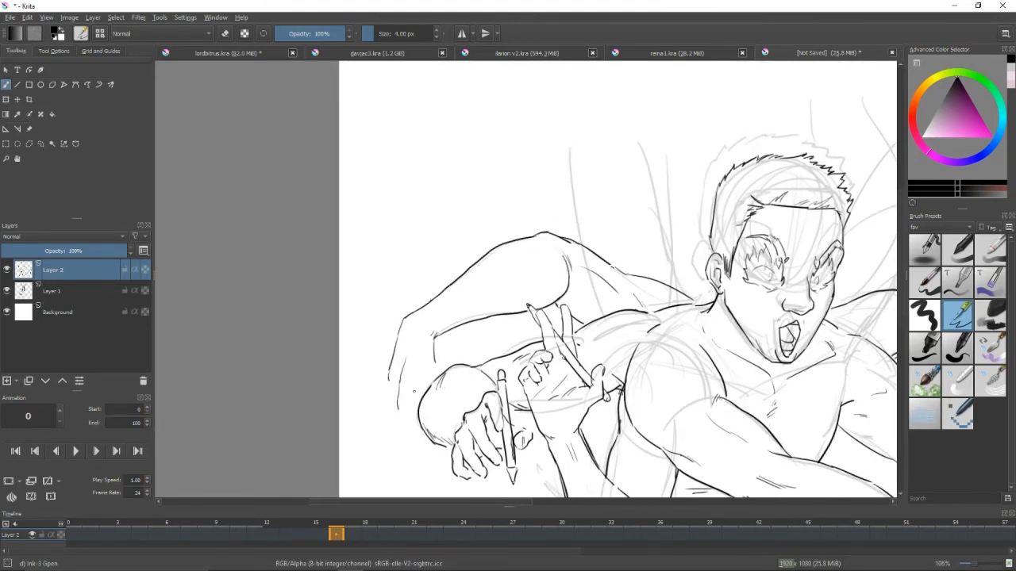
{"action": "left_click_drag", "start_coordinate": [448, 341], "coordinate": [410, 401]}
{"action": "key", "text": "ctrl+z"}
Redraw the left arm outline and erase stray ink around it
{"action": "key", "text": "ctrl+z"}
{"action": "left_click_drag", "start_coordinate": [433, 340], "coordinate": [415, 389]}
{"action": "mouse_move", "coordinate": [438, 346]}
{"action": "left_mouse_down"}
{"action": "mouse_move", "coordinate": [420, 397]}
{"action": "mouse_move", "coordinate": [444, 352]}
{"action": "mouse_move", "coordinate": [436, 364]}
{"action": "left_mouse_up"}
{"action": "key", "text": "ctrl+z"}
{"action": "key", "text": "e"}
{"action": "key", "text": "e"}
{"action": "left_click_drag", "start_coordinate": [414, 382], "coordinate": [405, 444]}
{"action": "key", "text": "ctrl+z"}
{"action": "key", "text": "ctrl+z"}
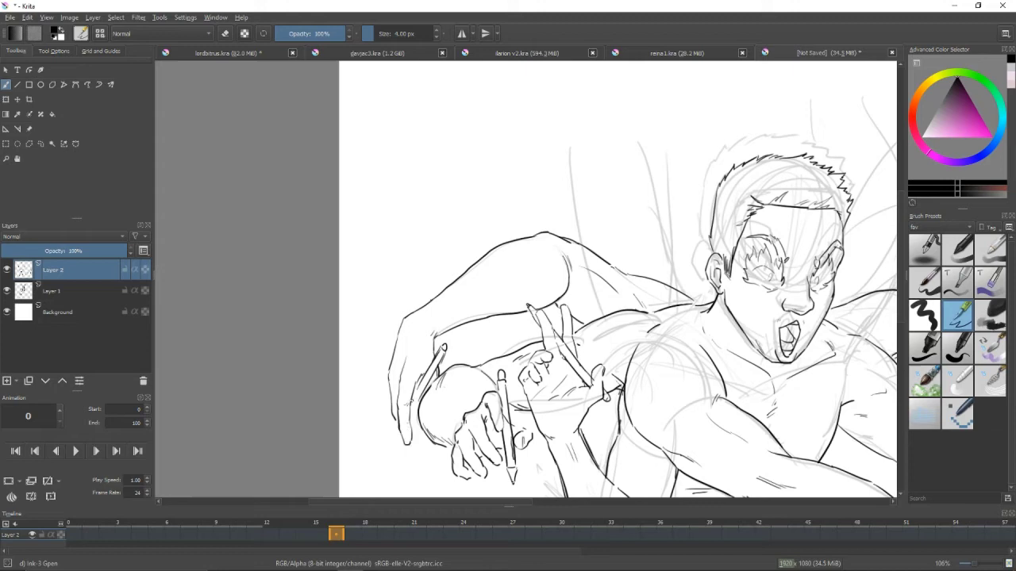
{"action": "scroll", "coordinate": [405, 373], "scroll_direction": "up", "scroll_amount": 1}
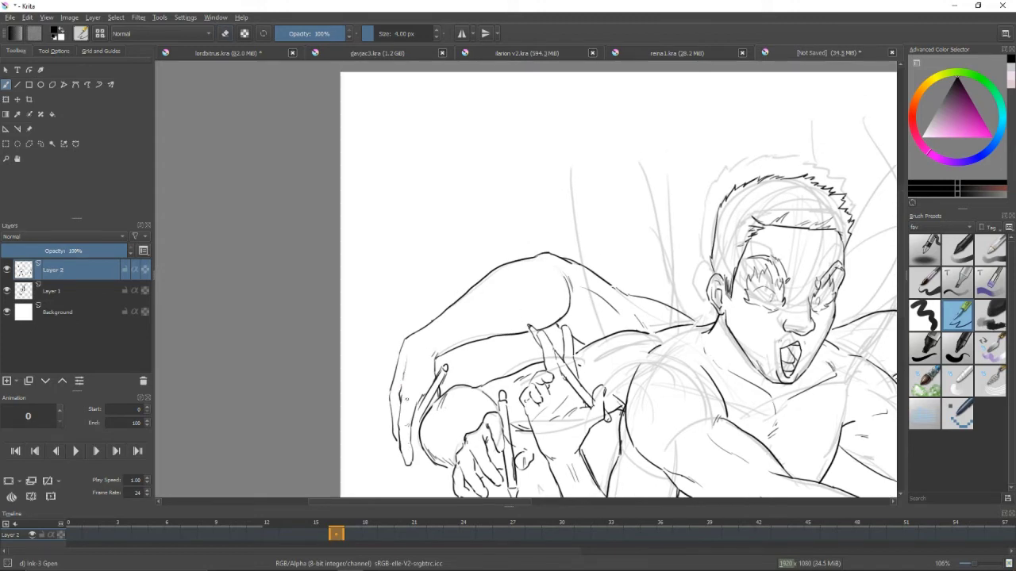
{"action": "scroll", "coordinate": [619, 285], "scroll_direction": "down", "scroll_amount": 2}
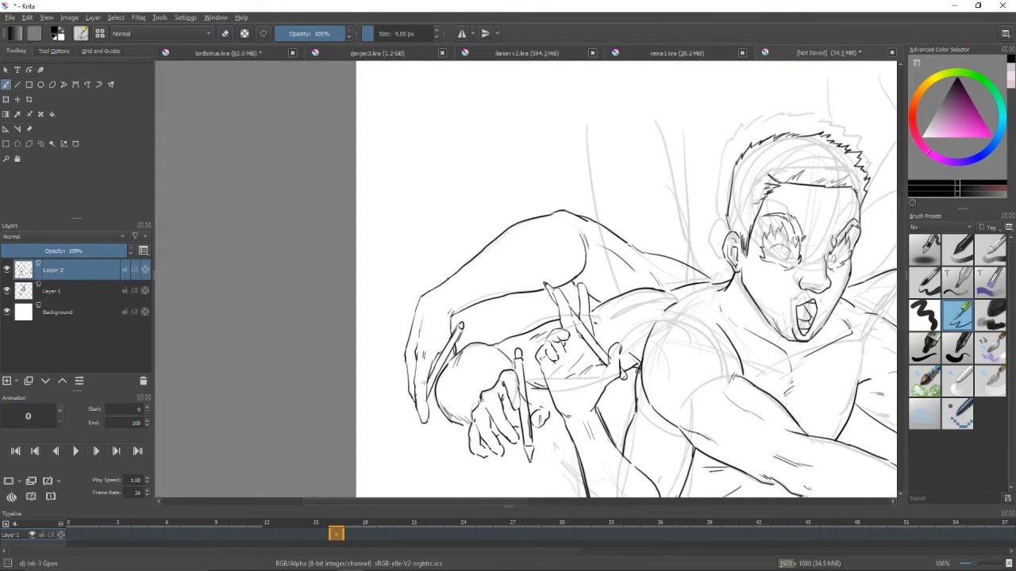
Ink the curved outer contour of the limb arching up behind the head
{"action": "scroll", "coordinate": [495, 315], "scroll_direction": "down", "scroll_amount": 3}
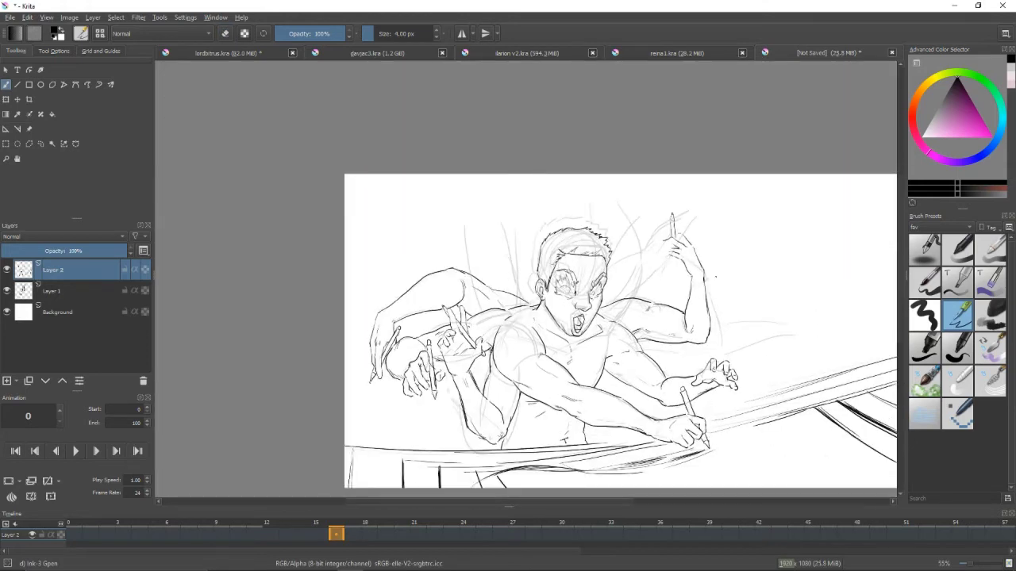
{"action": "mouse_move", "coordinate": [465, 285]}
{"action": "left_mouse_down"}
{"action": "mouse_move", "coordinate": [516, 288]}
{"action": "mouse_move", "coordinate": [533, 469]}
{"action": "left_mouse_up"}
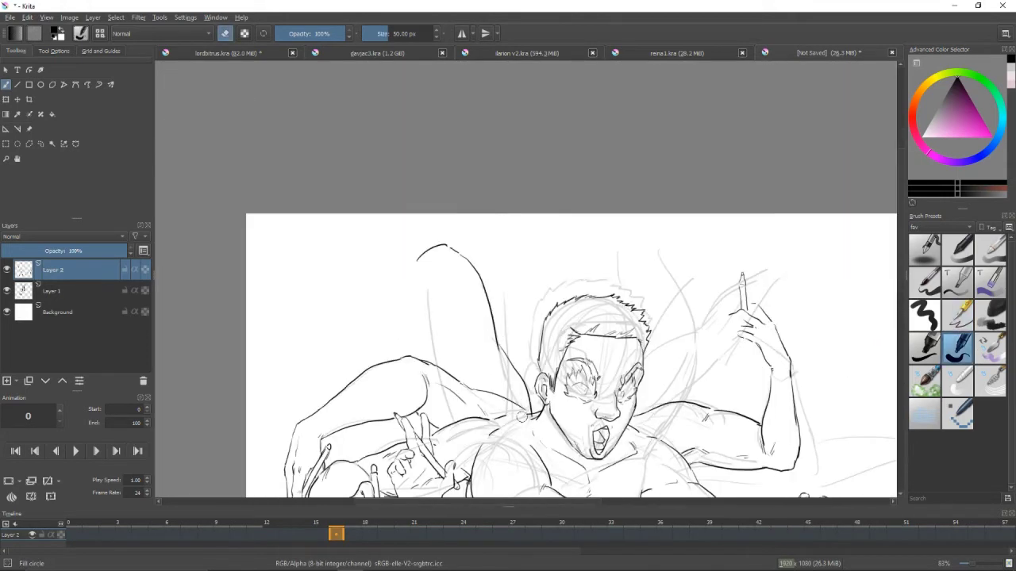
{"action": "scroll", "coordinate": [572, 357], "scroll_direction": "down", "scroll_amount": 2}
{"action": "scroll", "coordinate": [571, 357], "scroll_direction": "up", "scroll_amount": 3}
{"action": "left_click_drag", "start_coordinate": [494, 322], "coordinate": [499, 351]}
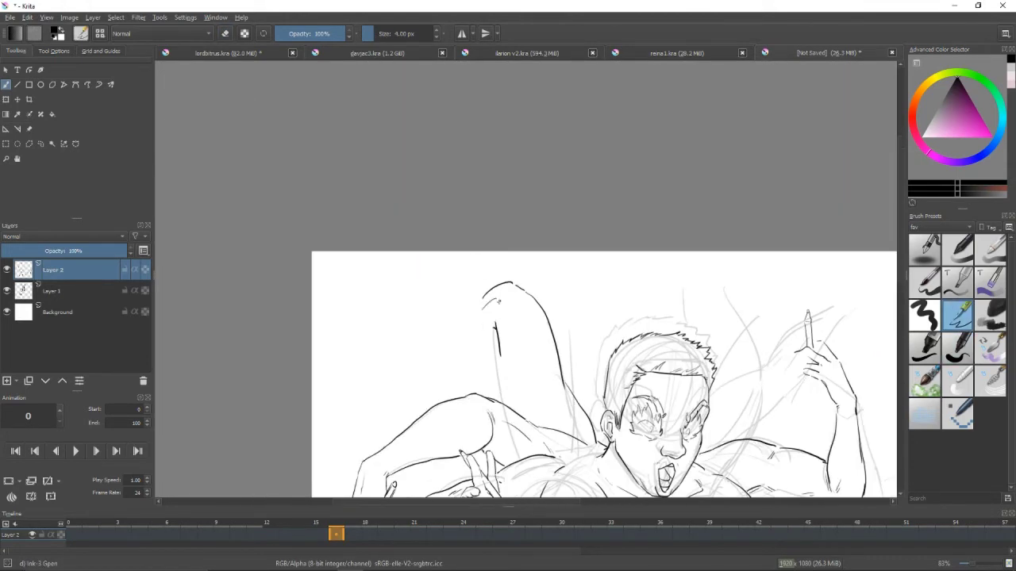
{"action": "mouse_move", "coordinate": [486, 297]}
{"action": "left_mouse_down"}
{"action": "mouse_move", "coordinate": [459, 349]}
{"action": "mouse_move", "coordinate": [499, 367]}
{"action": "left_mouse_up"}
{"action": "scroll", "coordinate": [571, 357], "scroll_direction": "down", "scroll_amount": 1}
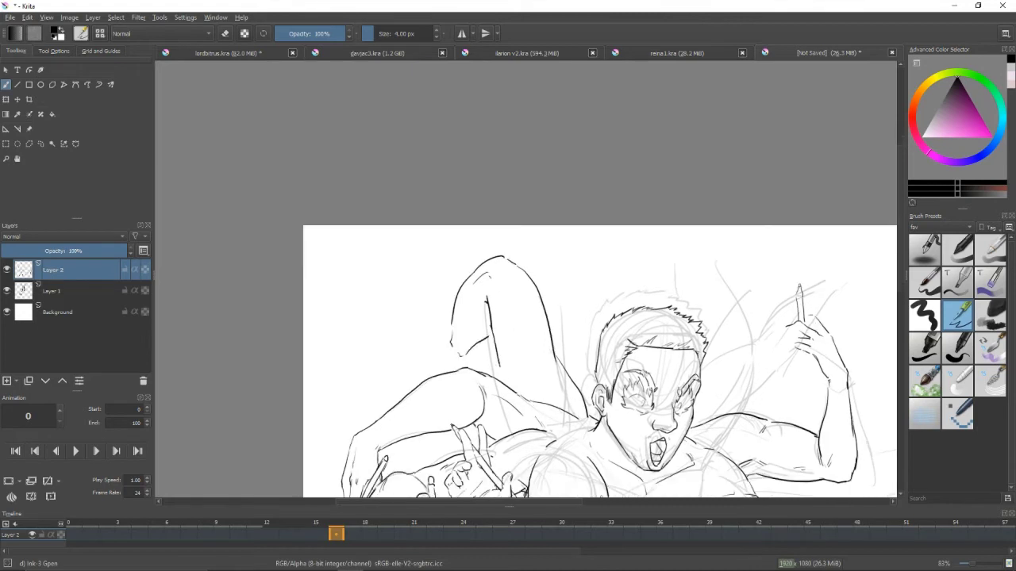
{"action": "key", "text": "ctrl+z"}
{"action": "mouse_move", "coordinate": [492, 327]}
{"action": "left_mouse_down"}
{"action": "mouse_move", "coordinate": [501, 381]}
{"action": "mouse_move", "coordinate": [572, 417]}
{"action": "left_mouse_up"}
Ink the details inside the raised limb, undoing and redrawing stray strokes near the arm
{"action": "scroll", "coordinate": [571, 357], "scroll_direction": "up", "scroll_amount": 1}
{"action": "scroll", "coordinate": [600, 357], "scroll_direction": "down", "scroll_amount": 1}
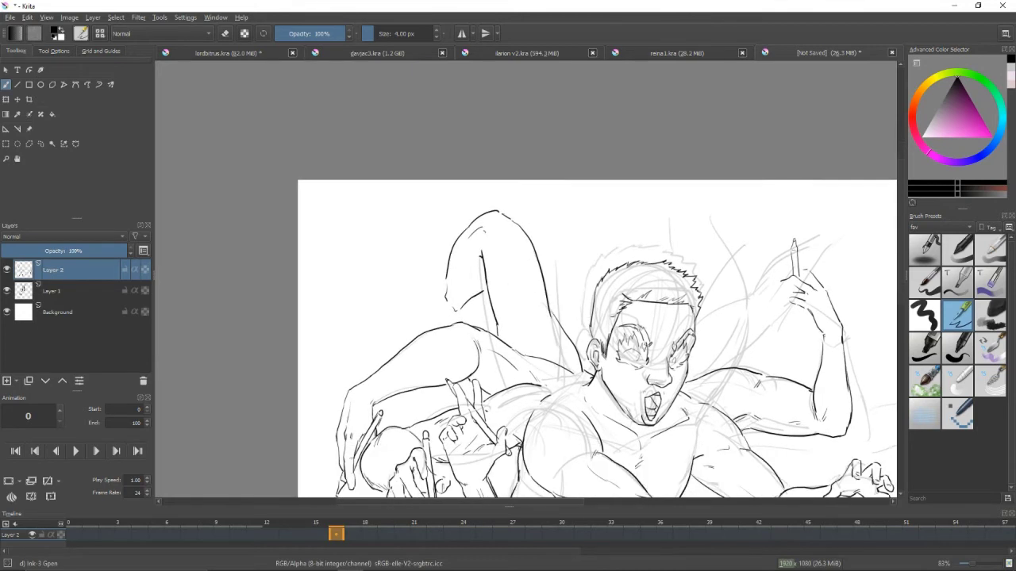
{"action": "scroll", "coordinate": [600, 357], "scroll_direction": "up", "scroll_amount": 1}
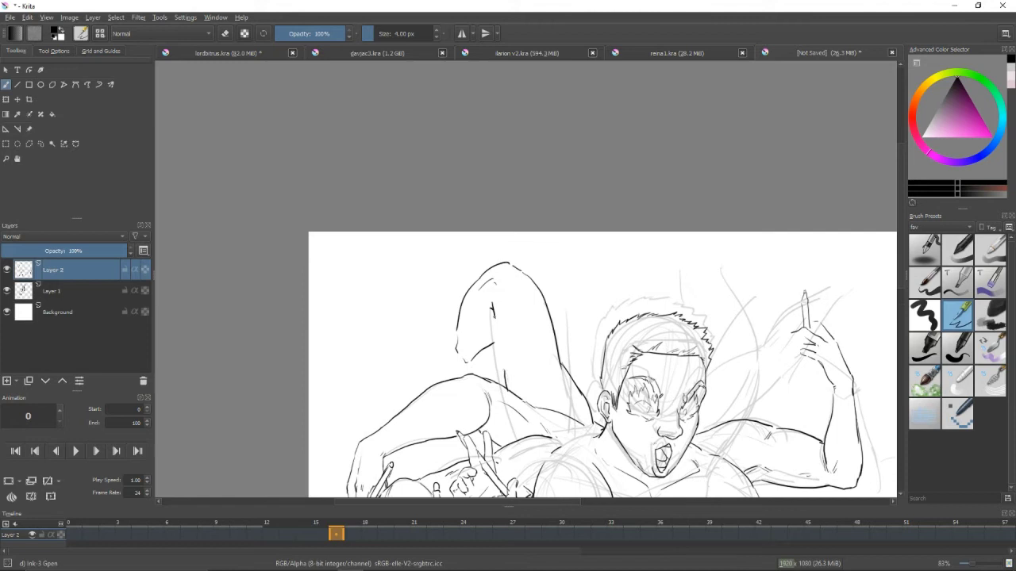
{"action": "mouse_move", "coordinate": [496, 321]}
{"action": "left_mouse_down"}
{"action": "mouse_move", "coordinate": [515, 390]}
{"action": "mouse_move", "coordinate": [554, 353]}
{"action": "mouse_move", "coordinate": [573, 419]}
{"action": "left_mouse_up"}
{"action": "key", "text": "ctrl+z"}
{"action": "left_click_drag", "start_coordinate": [528, 302], "coordinate": [533, 373]}
{"action": "key", "text": "ctrl+z"}
{"action": "left_click_drag", "start_coordinate": [539, 291], "coordinate": [555, 354]}
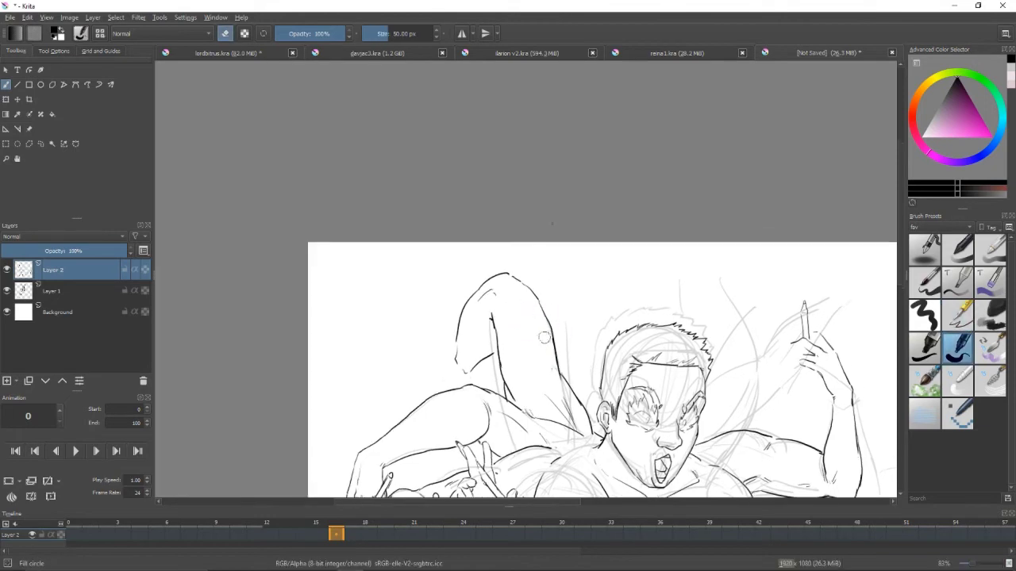
Erase stray marks around the raised arm, then return to the Ink-3 Gpen brush
{"action": "scroll", "coordinate": [548, 333], "scroll_direction": "up", "scroll_amount": 1}
{"action": "key", "text": "e"}
{"action": "key", "text": "e"}
{"action": "scroll", "coordinate": [604, 373], "scroll_direction": "up", "scroll_amount": 3}
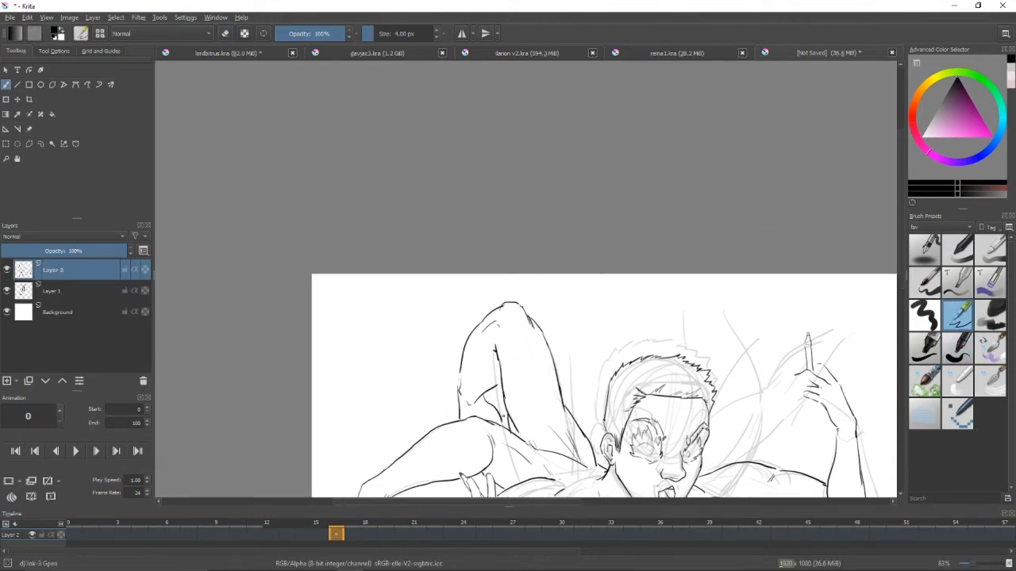
{"action": "scroll", "coordinate": [501, 415], "scroll_direction": "up", "scroll_amount": 8}
{"action": "key", "text": "e"}
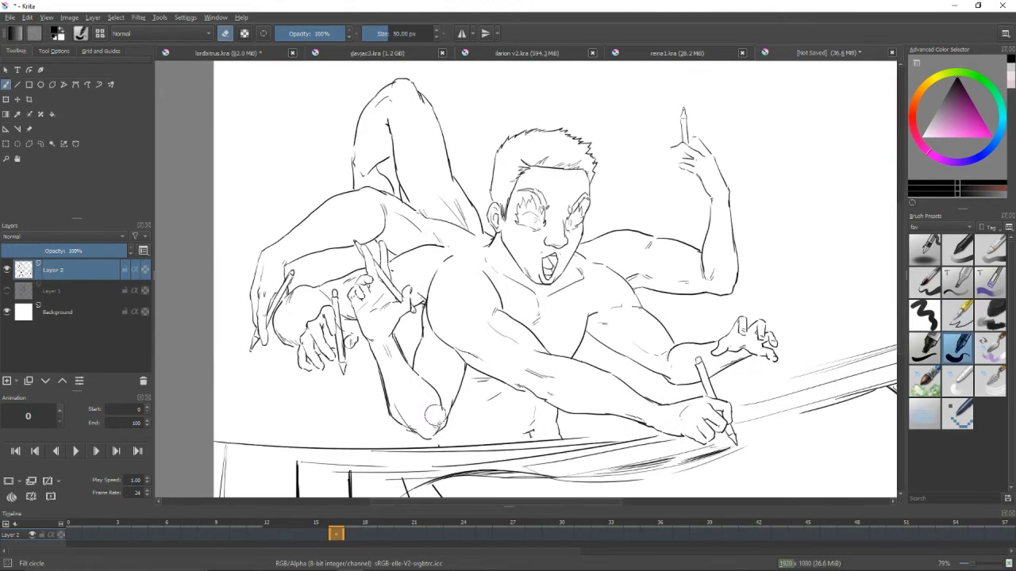
{"action": "left_click_drag", "start_coordinate": [403, 434], "coordinate": [369, 429]}
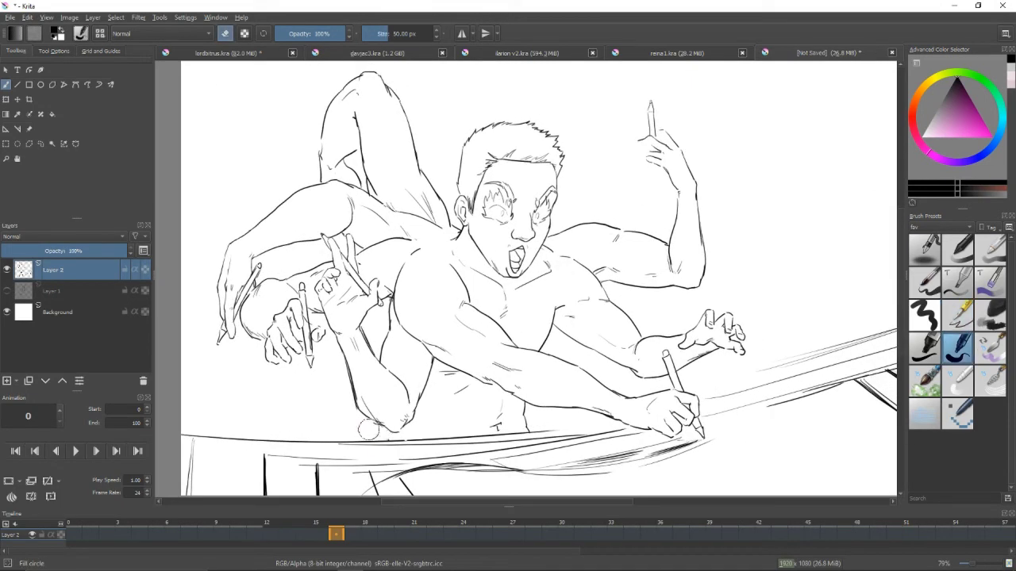
{"action": "key", "text": "slash"}
Undo the strokes right of the face and ink details on the pencil-holding hand
{"action": "scroll", "coordinate": [532, 278], "scroll_direction": "up", "scroll_amount": 2}
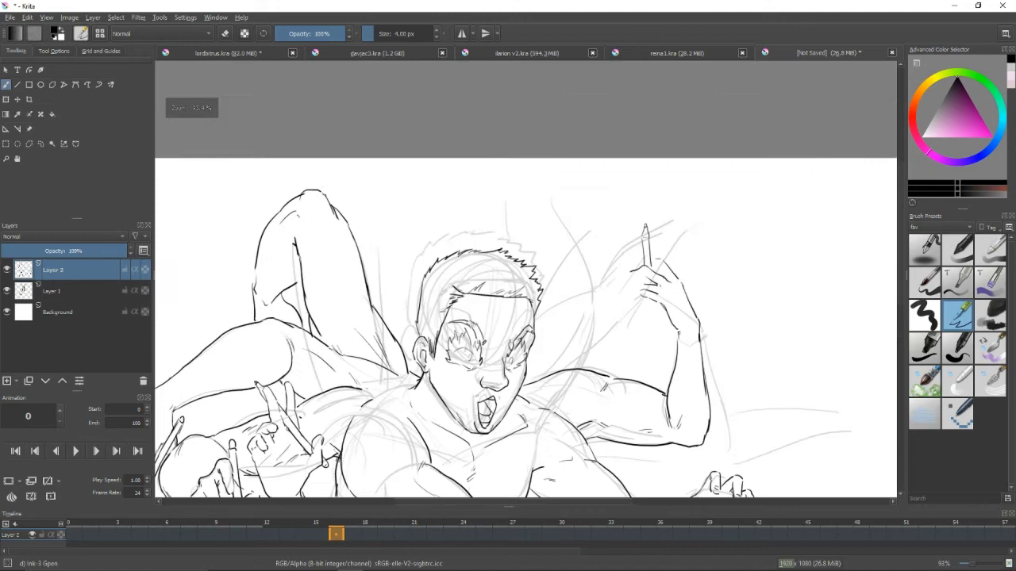
{"action": "scroll", "coordinate": [526, 327], "scroll_direction": "up", "scroll_amount": 1}
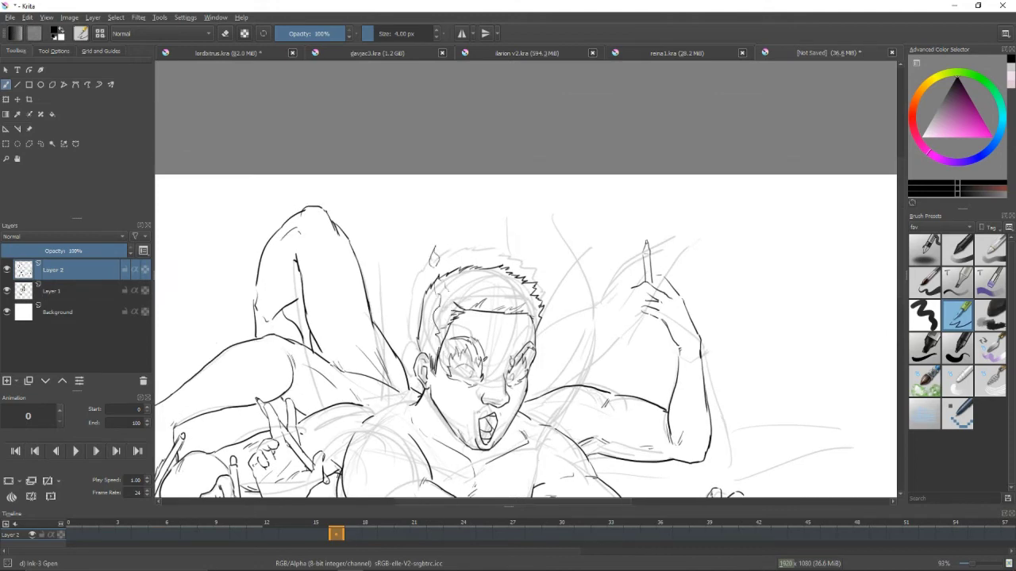
{"action": "key", "text": "ctrl+z"}
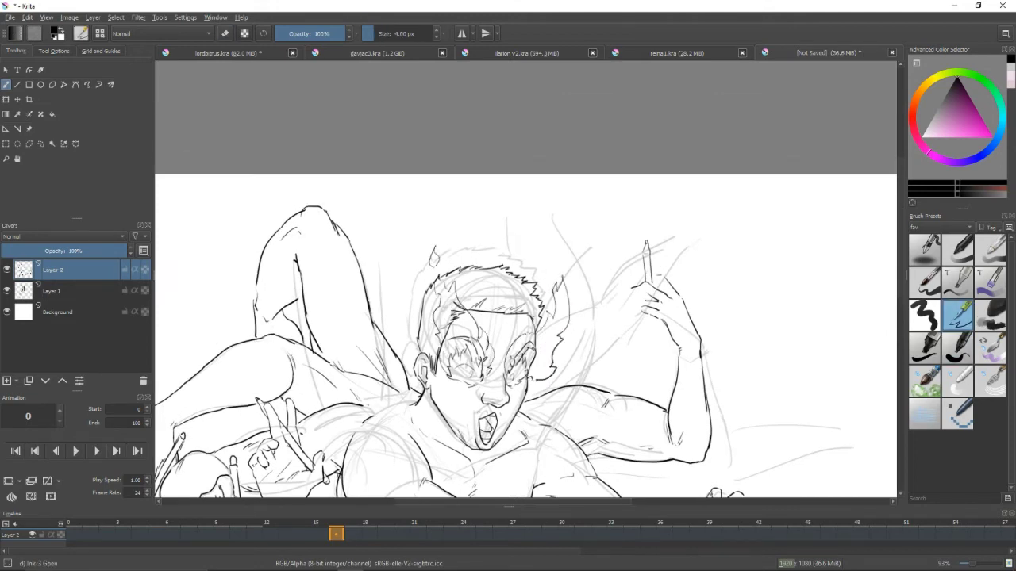
{"action": "scroll", "coordinate": [526, 333], "scroll_direction": "down", "scroll_amount": 2}
{"action": "scroll", "coordinate": [566, 255], "scroll_direction": "up", "scroll_amount": 3}
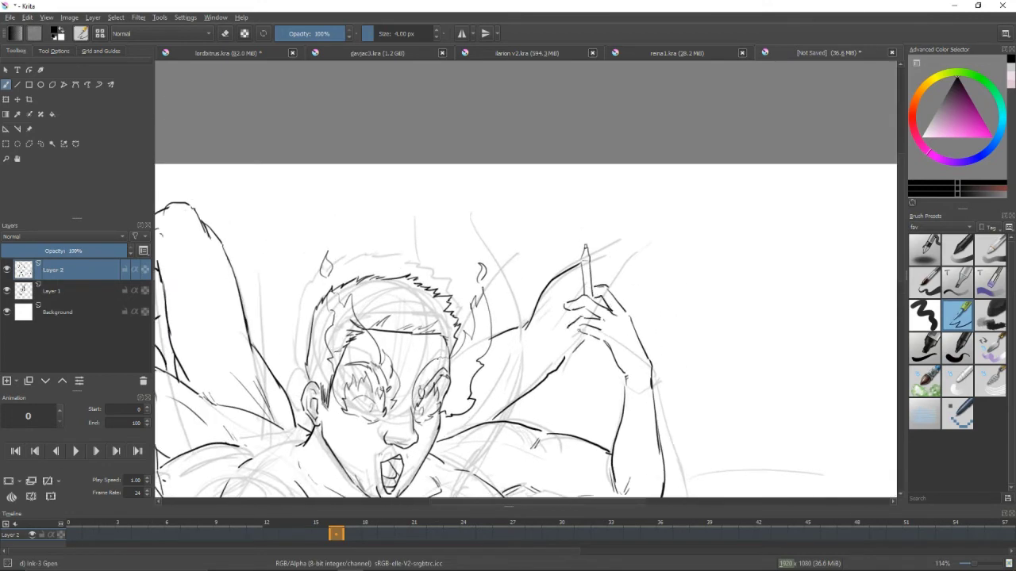
{"action": "mouse_move", "coordinate": [582, 328]}
{"action": "left_mouse_down"}
{"action": "mouse_move", "coordinate": [572, 350]}
{"action": "mouse_move", "coordinate": [558, 334]}
{"action": "left_mouse_up"}
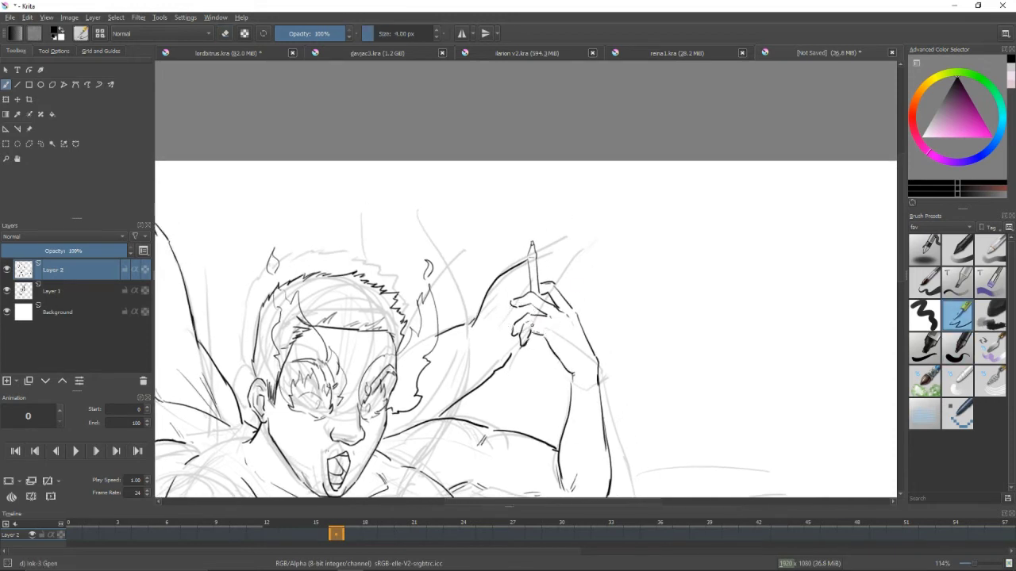
{"action": "scroll", "coordinate": [573, 292], "scroll_direction": "up", "scroll_amount": 1}
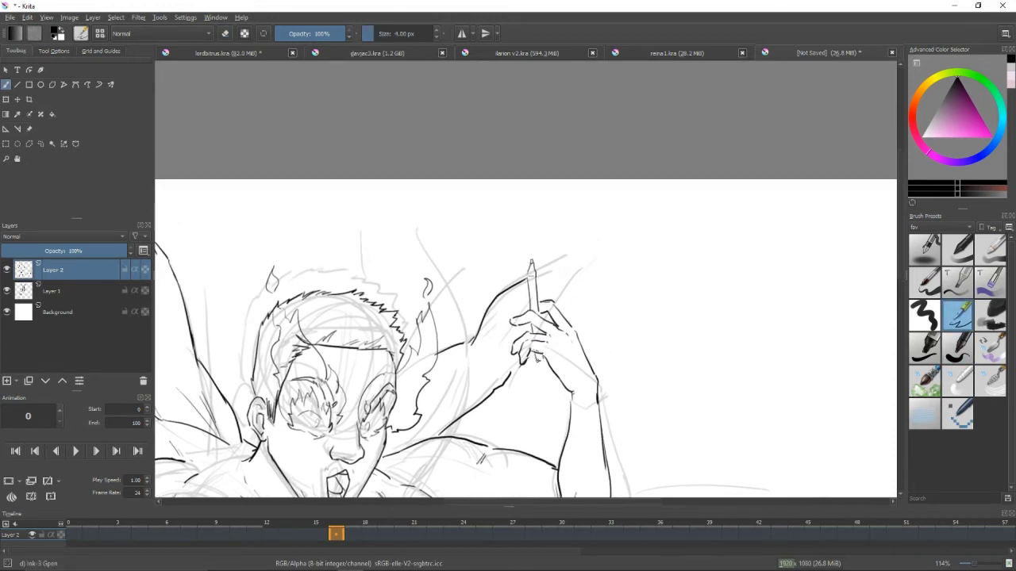
Pan around the raised arm and zoom out to review the inked hand and pencil
{"action": "left_click_drag", "start_coordinate": [466, 350], "coordinate": [470, 359]}
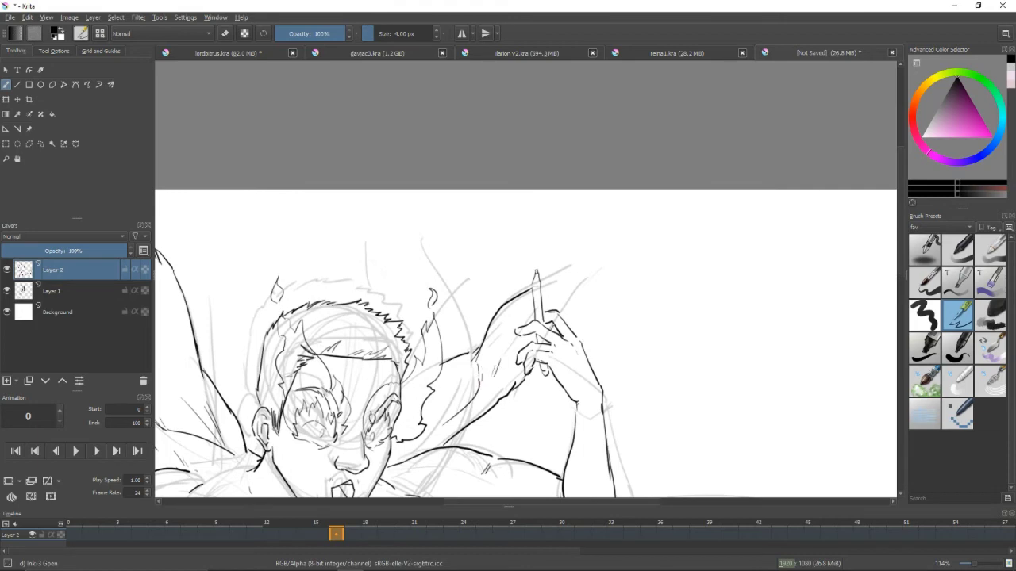
{"action": "mouse_move", "coordinate": [544, 279]}
{"action": "left_mouse_down"}
{"action": "mouse_move", "coordinate": [789, 166]}
{"action": "mouse_move", "coordinate": [628, 252]}
{"action": "left_mouse_up"}
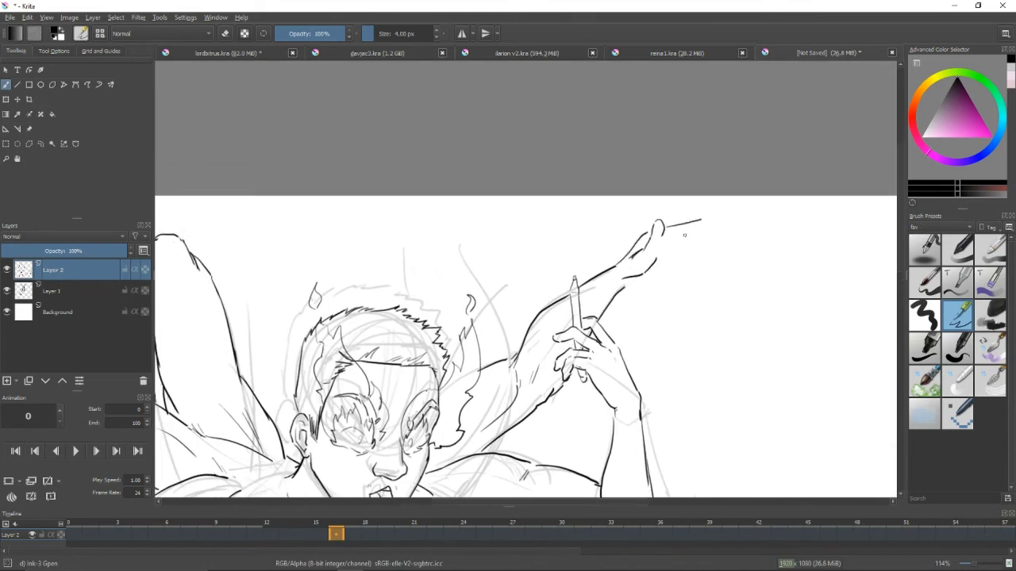
{"action": "mouse_move", "coordinate": [702, 222]}
{"action": "left_mouse_down"}
{"action": "mouse_move", "coordinate": [707, 208]}
{"action": "mouse_move", "coordinate": [706, 219]}
{"action": "mouse_move", "coordinate": [608, 263]}
{"action": "mouse_move", "coordinate": [628, 233]}
{"action": "mouse_move", "coordinate": [658, 217]}
{"action": "left_mouse_up"}
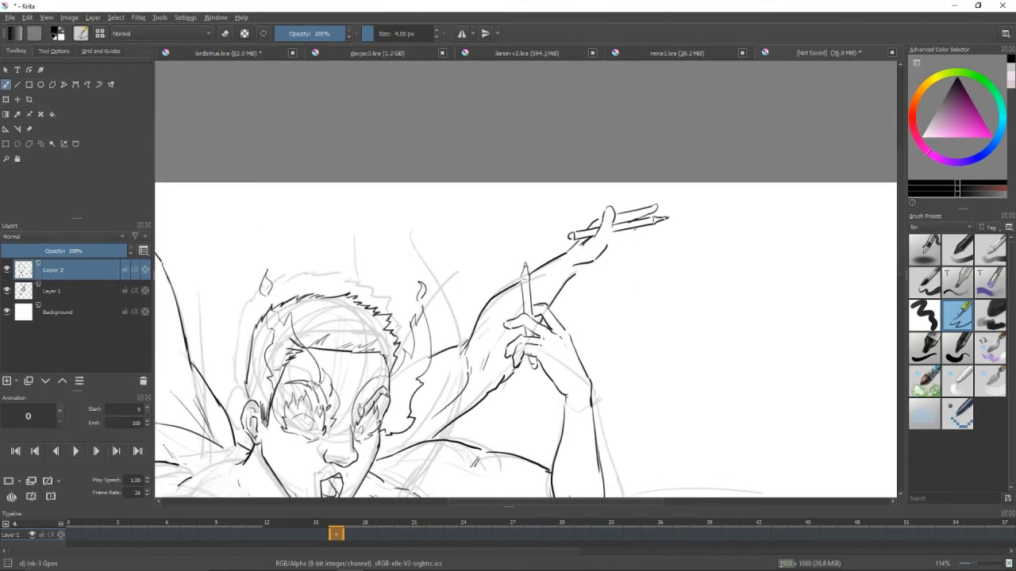
{"action": "left_click_drag", "start_coordinate": [602, 261], "coordinate": [610, 269]}
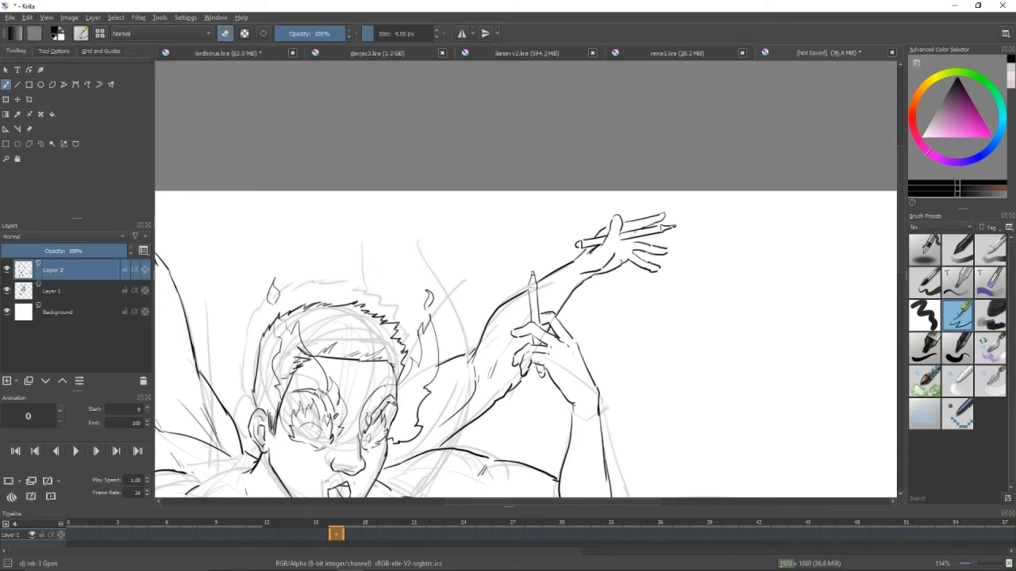
{"action": "mouse_move", "coordinate": [673, 228]}
{"action": "left_mouse_down"}
{"action": "mouse_move", "coordinate": [661, 259]}
{"action": "mouse_move", "coordinate": [672, 228]}
{"action": "left_mouse_up"}
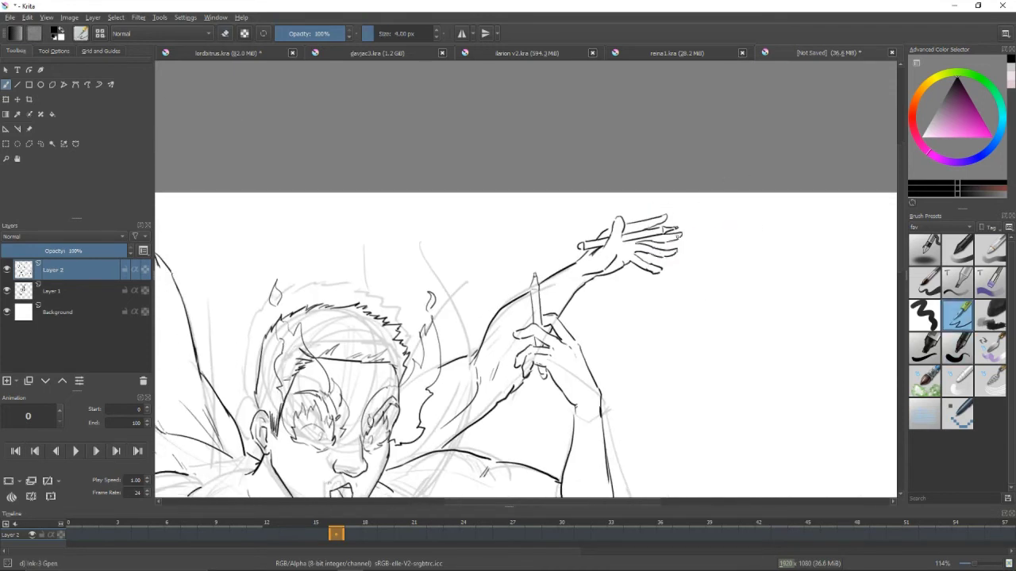
{"action": "left_click_drag", "start_coordinate": [676, 234], "coordinate": [711, 226]}
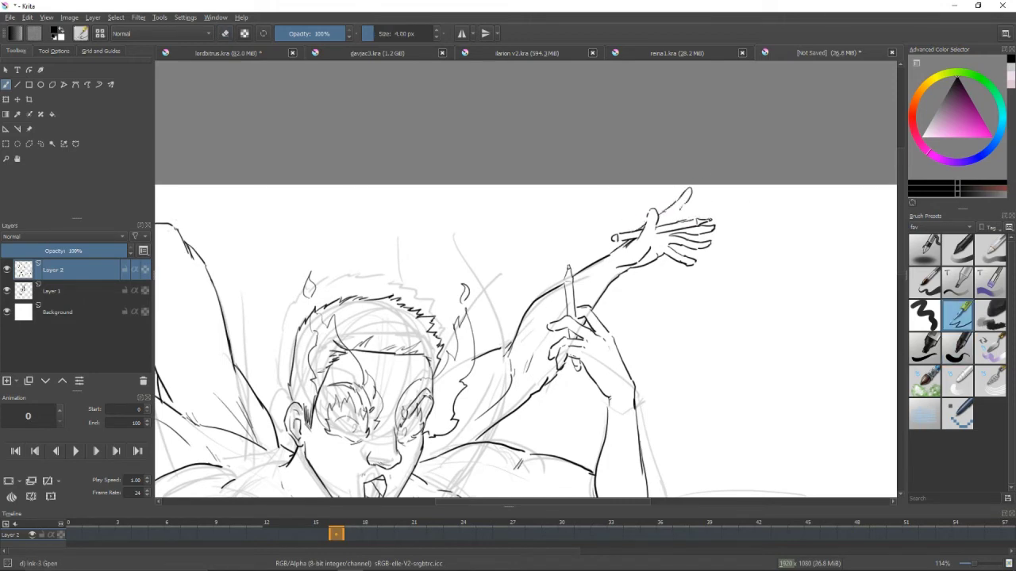
{"action": "scroll", "coordinate": [675, 215], "scroll_direction": "down", "scroll_amount": 2}
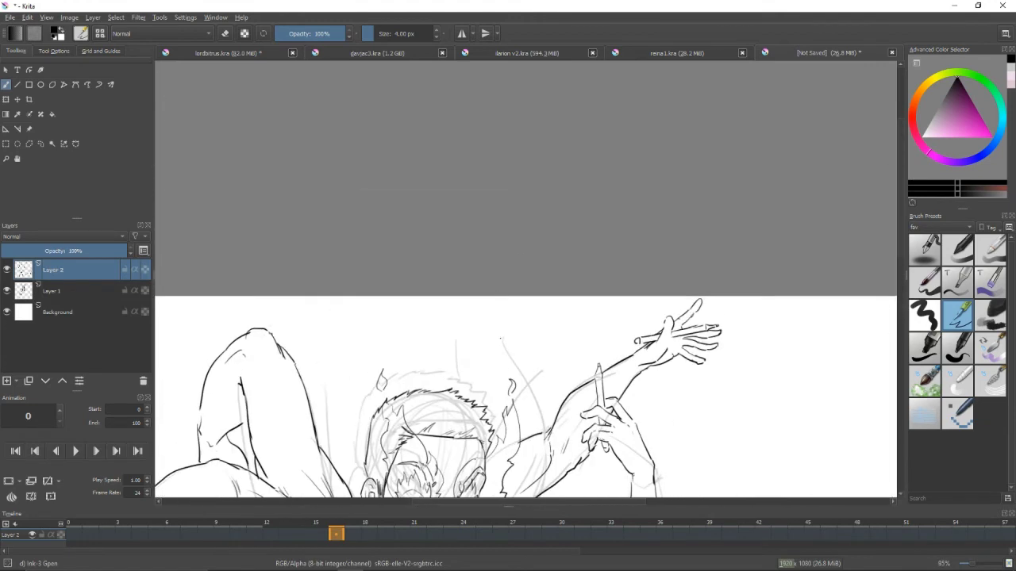
{"action": "mouse_move", "coordinate": [524, 357]}
{"action": "left_mouse_down"}
{"action": "mouse_move", "coordinate": [540, 238]}
{"action": "mouse_move", "coordinate": [572, 209]}
{"action": "mouse_move", "coordinate": [577, 277]}
{"action": "left_mouse_up"}
{"action": "mouse_move", "coordinate": [554, 244]}
{"action": "left_mouse_down"}
{"action": "mouse_move", "coordinate": [578, 280]}
{"action": "mouse_move", "coordinate": [568, 256]}
{"action": "mouse_move", "coordinate": [575, 290]}
{"action": "mouse_move", "coordinate": [541, 302]}
{"action": "left_mouse_up"}
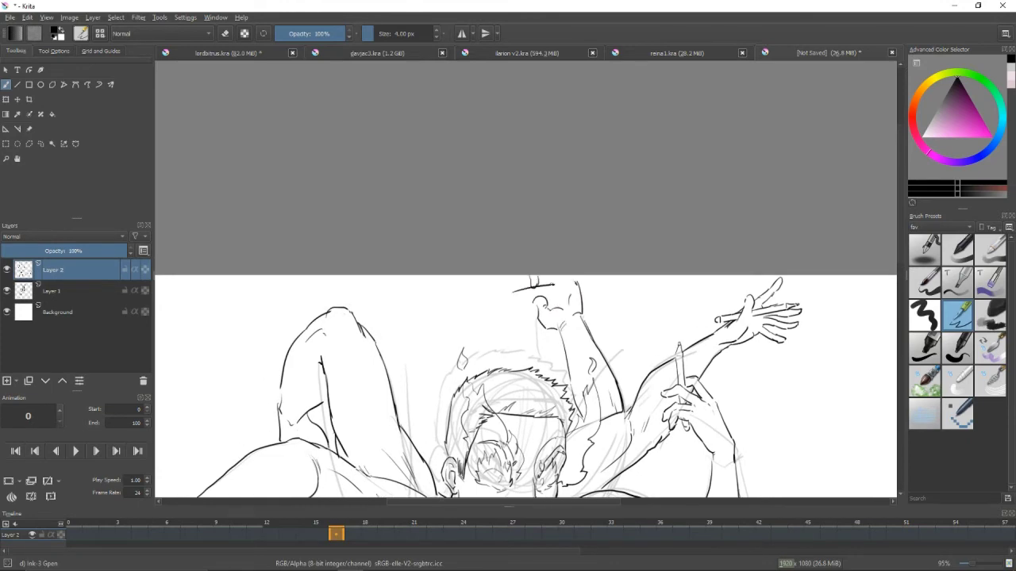
{"action": "scroll", "coordinate": [508, 297], "scroll_direction": "down", "scroll_amount": 4}
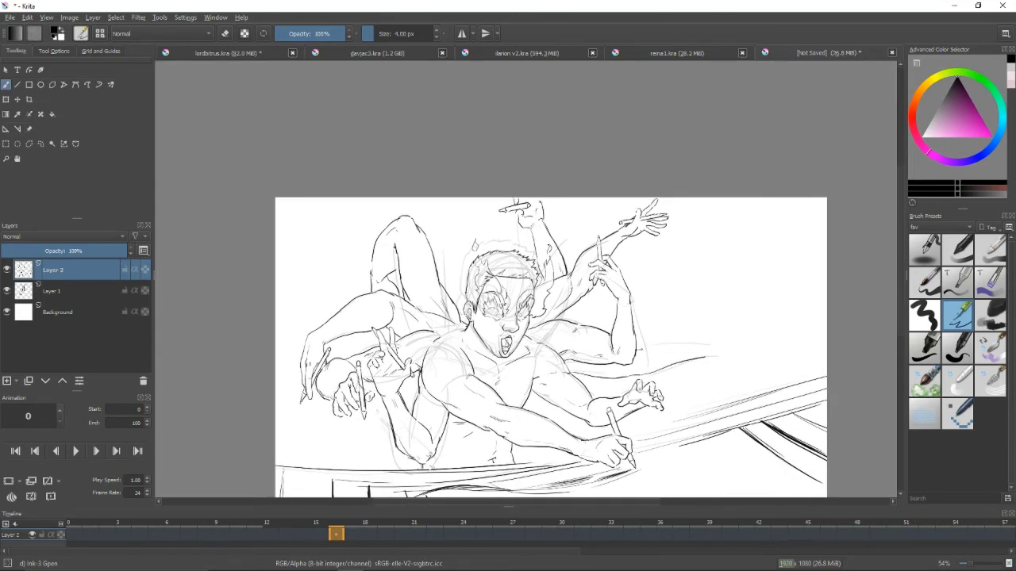
Add a short ink stroke below the arm and recentre the view on the figure
{"action": "scroll", "coordinate": [521, 329], "scroll_direction": "up", "scroll_amount": 2}
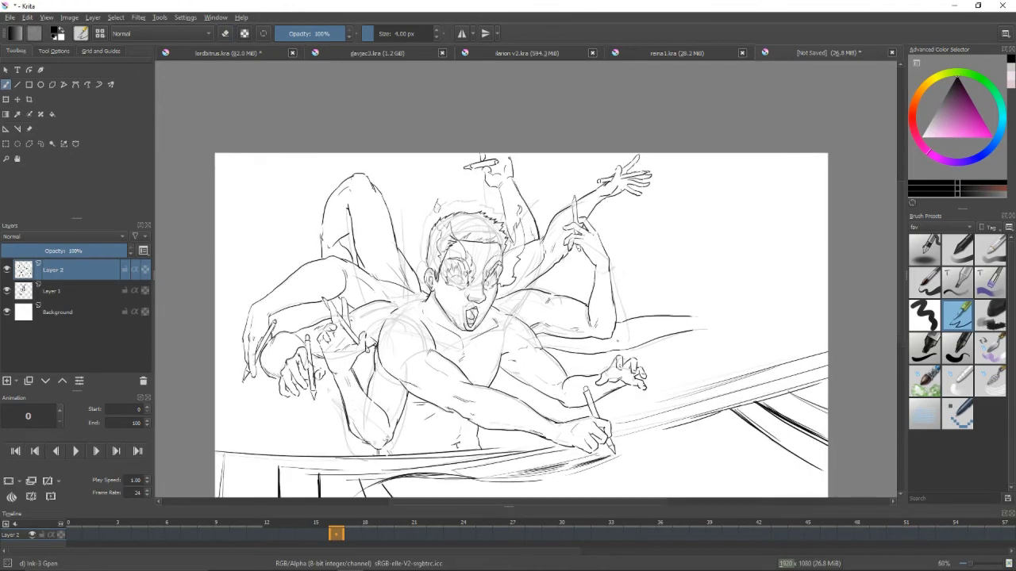
{"action": "scroll", "coordinate": [783, 206], "scroll_direction": "up", "scroll_amount": 1}
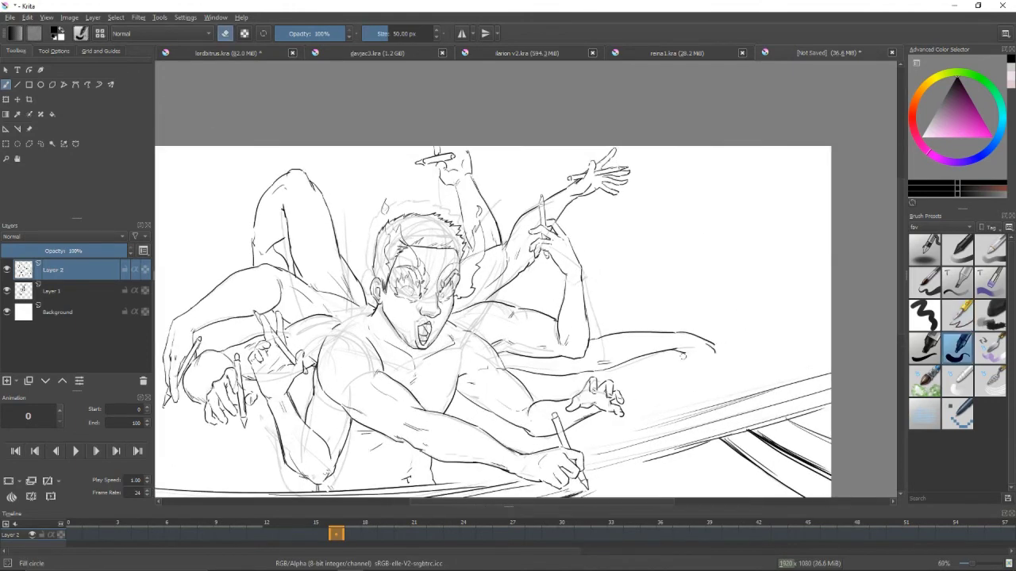
{"action": "left_click_drag", "start_coordinate": [682, 354], "coordinate": [596, 367]}
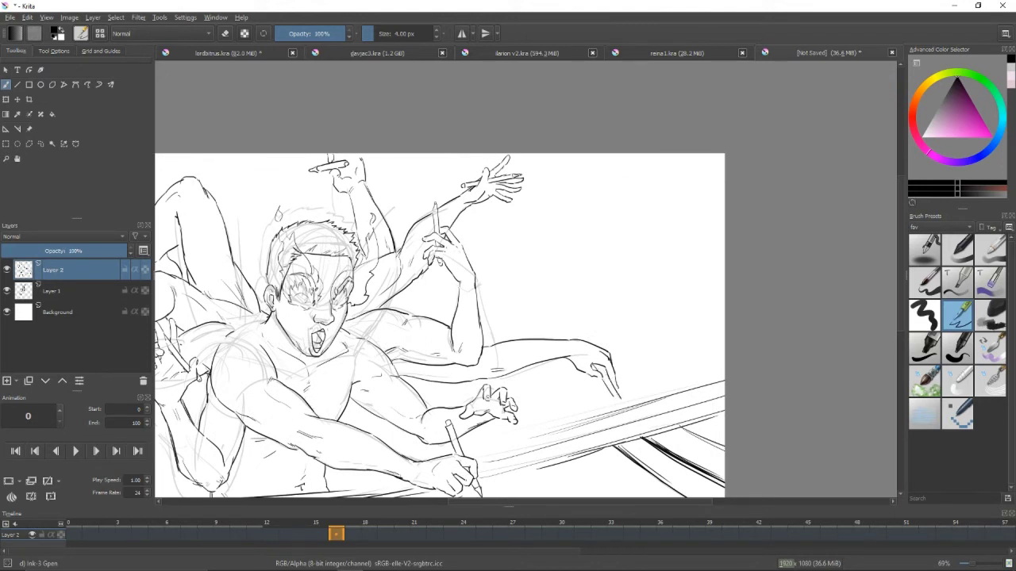
{"action": "mouse_move", "coordinate": [623, 407]}
{"action": "left_mouse_down"}
{"action": "mouse_move", "coordinate": [721, 362]}
{"action": "mouse_move", "coordinate": [740, 396]}
{"action": "left_mouse_up"}
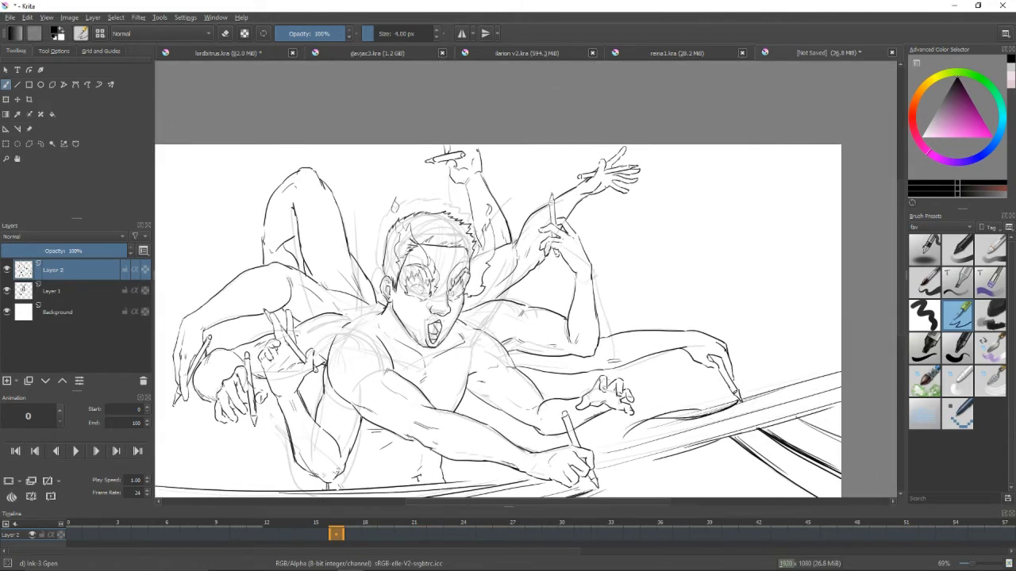
{"action": "left_click_drag", "start_coordinate": [734, 407], "coordinate": [866, 438]}
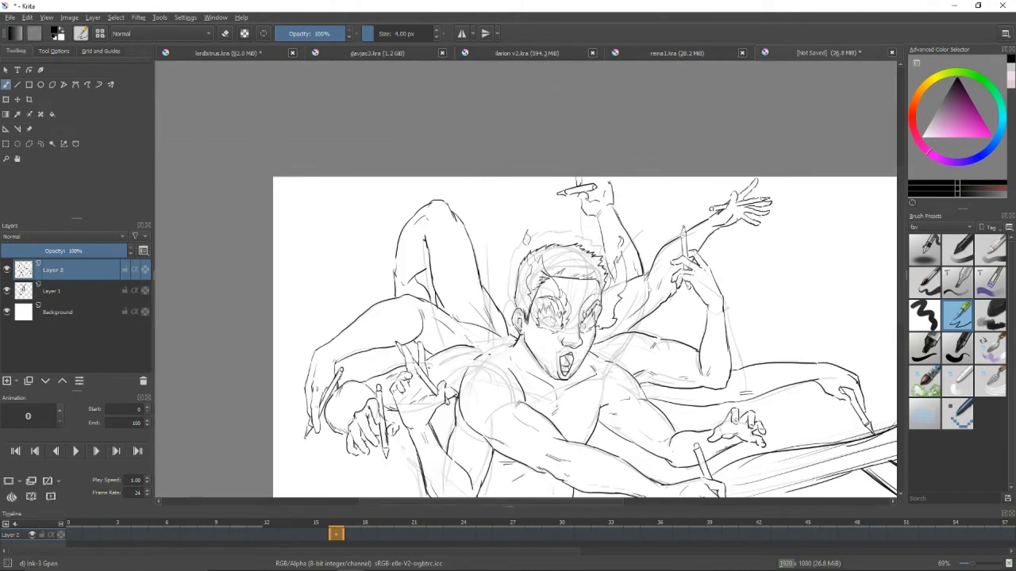
{"action": "mouse_move", "coordinate": [323, 462]}
{"action": "left_mouse_down"}
{"action": "mouse_move", "coordinate": [394, 436]}
{"action": "mouse_move", "coordinate": [353, 358]}
{"action": "mouse_move", "coordinate": [365, 463]}
{"action": "mouse_move", "coordinate": [358, 532]}
{"action": "left_mouse_up"}
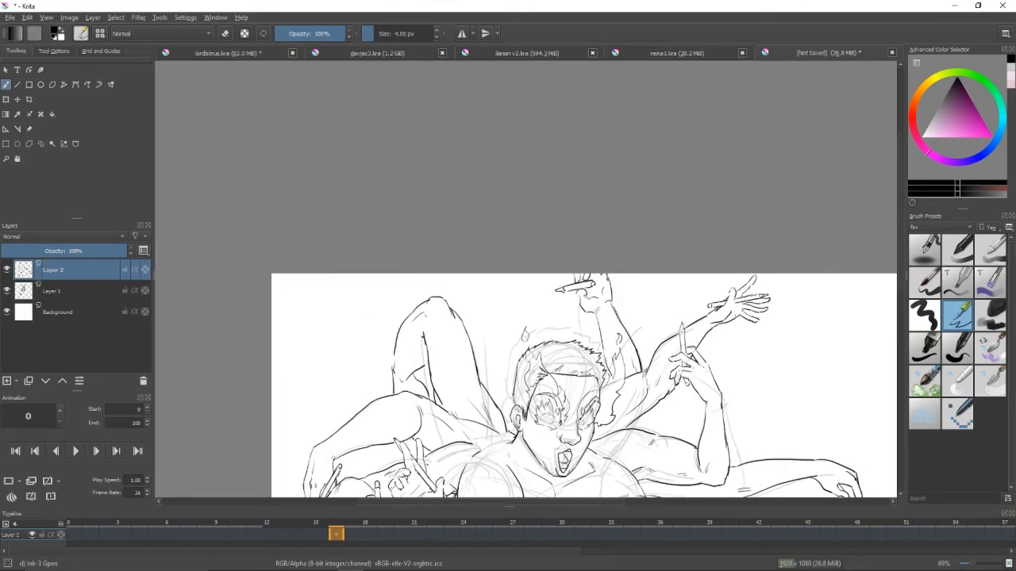
Draw long curved motion lines along the right arm and at the upper left
{"action": "mouse_move", "coordinate": [556, 276]}
{"action": "left_mouse_down"}
{"action": "mouse_move", "coordinate": [538, 346]}
{"action": "mouse_move", "coordinate": [460, 255]}
{"action": "left_mouse_up"}
{"action": "left_click_drag", "start_coordinate": [258, 223], "coordinate": [359, 290]}
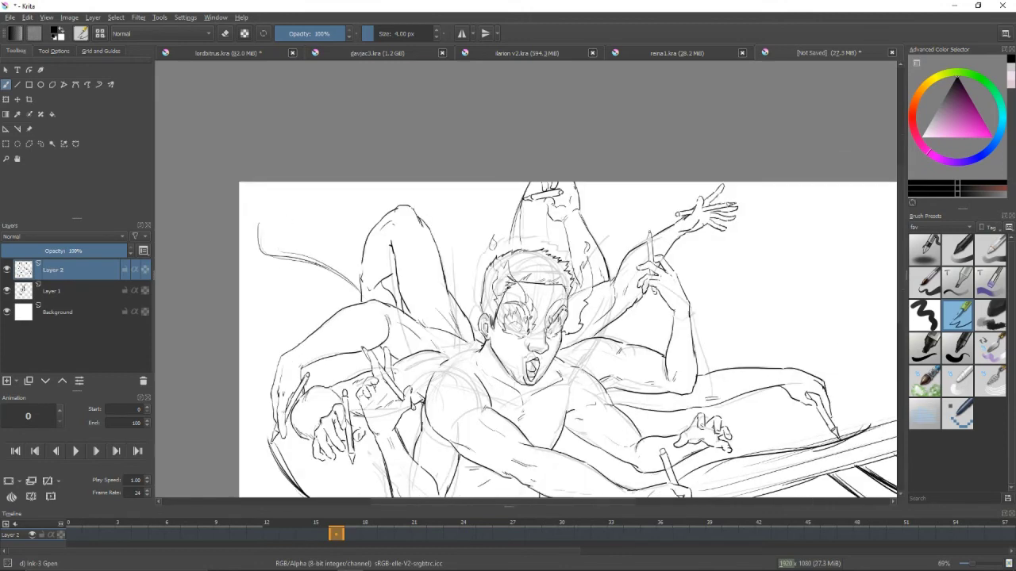
{"action": "key", "text": "e"}
{"action": "left_click_drag", "start_coordinate": [556, 341], "coordinate": [541, 346]}
{"action": "mouse_move", "coordinate": [626, 241]}
{"action": "left_mouse_down"}
{"action": "mouse_move", "coordinate": [715, 230]}
{"action": "mouse_move", "coordinate": [783, 304]}
{"action": "left_mouse_up"}
Zoom out, hide and reshow Layer 1 to check the inks, and zoom back in
{"action": "key", "text": "e"}
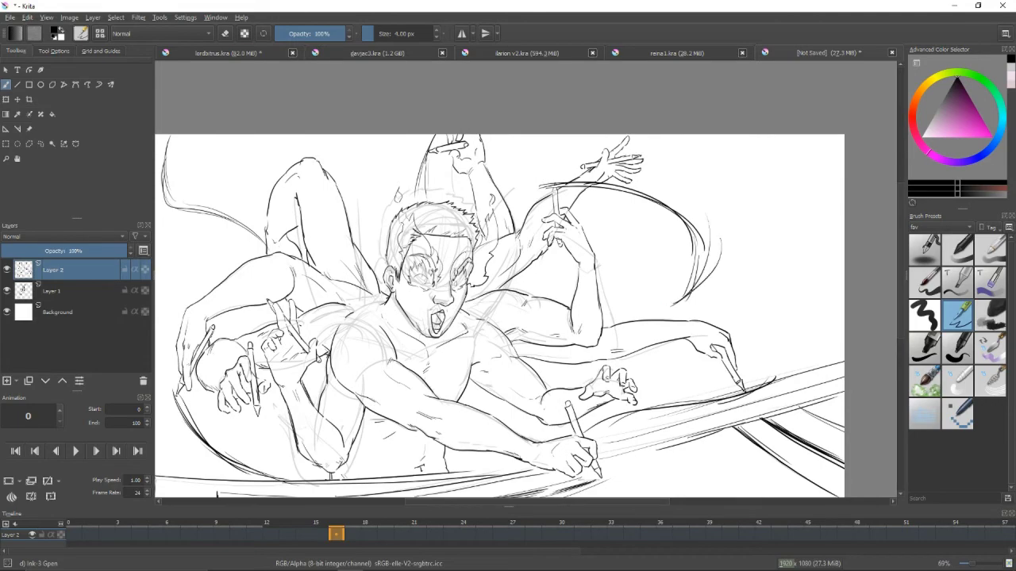
{"action": "key", "text": "minus"}
{"action": "left_click", "coordinate": [7, 291]}
{"action": "left_click", "coordinate": [7, 290]}
{"action": "key", "text": "plus"}
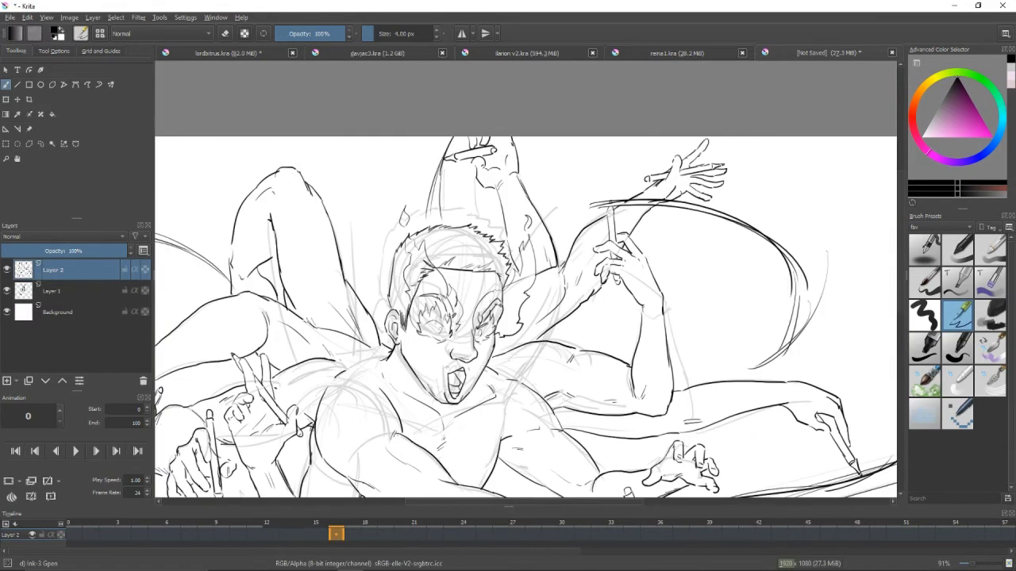
Add a small ink stroke by the left eye, hide Layer 1, and undo stray strokes near the right arc
{"action": "left_click_drag", "start_coordinate": [433, 333], "coordinate": [445, 335]}
{"action": "key", "text": "minus"}
{"action": "left_click", "coordinate": [7, 291]}
{"action": "key", "text": "minus"}
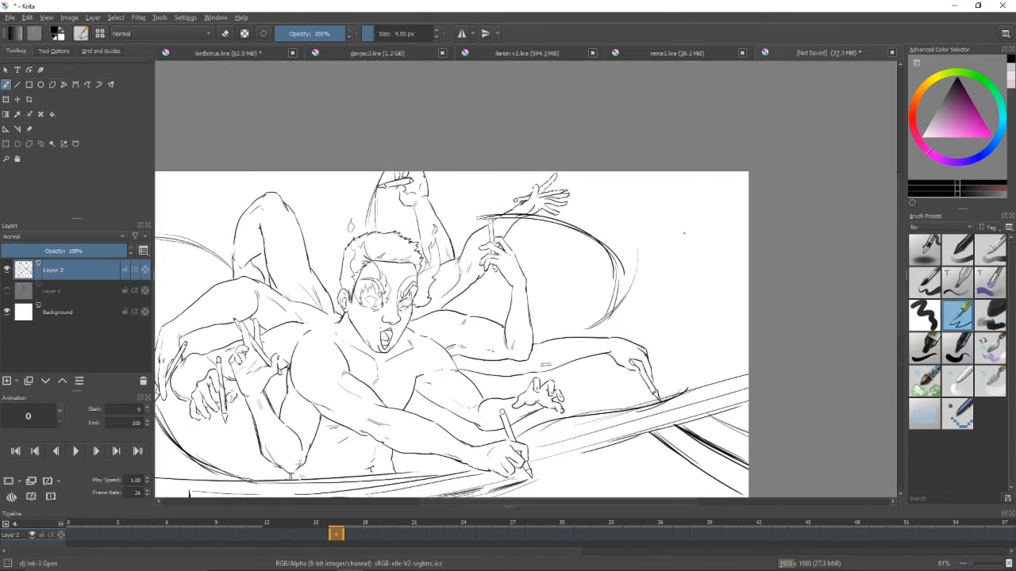
{"action": "key", "text": "ctrl+z"}
{"action": "left_click_drag", "start_coordinate": [588, 306], "coordinate": [632, 272]}
Add a new layer above the sketch, pick light grey, and fill the layer with grey
{"action": "left_click", "coordinate": [45, 296]}
{"action": "key", "text": "Insert"}
{"action": "left_click", "coordinate": [957, 107]}
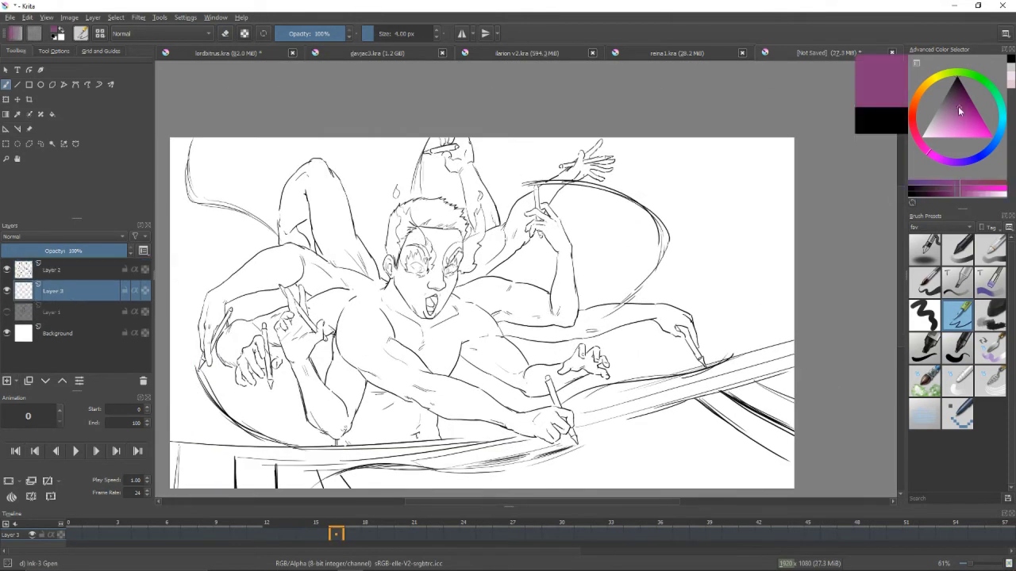
{"action": "left_click", "coordinate": [940, 103]}
{"action": "mouse_move", "coordinate": [373, 333]}
{"action": "left_mouse_down"}
{"action": "mouse_move", "coordinate": [397, 349]}
{"action": "mouse_move", "coordinate": [447, 327]}
{"action": "left_mouse_up"}
{"action": "key", "text": "BackSpace"}
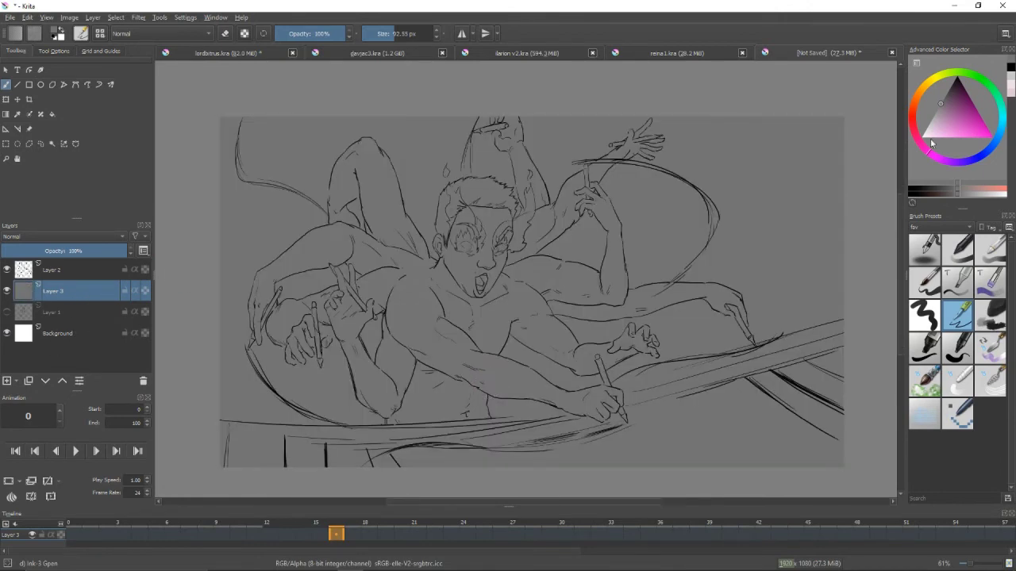
Try a light-grey blob near the chest, undo it, and add another layer for fills
{"action": "key", "text": "plus"}
{"action": "mouse_move", "coordinate": [412, 420]}
{"action": "left_mouse_down"}
{"action": "mouse_move", "coordinate": [419, 349]}
{"action": "mouse_move", "coordinate": [409, 401]}
{"action": "mouse_move", "coordinate": [449, 269]}
{"action": "left_mouse_up"}
{"action": "key", "text": "plus"}
{"action": "key", "text": "ctrl+z"}
{"action": "key", "text": "Insert"}
Paint light-grey fill over the lower-left arms, the fingers and along the pencil
{"action": "left_click_drag", "start_coordinate": [396, 306], "coordinate": [371, 417]}
{"action": "mouse_move", "coordinate": [289, 353]}
{"action": "left_mouse_down"}
{"action": "mouse_move", "coordinate": [316, 290]}
{"action": "mouse_move", "coordinate": [397, 468]}
{"action": "left_mouse_up"}
{"action": "mouse_move", "coordinate": [389, 390]}
{"action": "left_mouse_down"}
{"action": "mouse_move", "coordinate": [341, 325]}
{"action": "mouse_move", "coordinate": [370, 266]}
{"action": "left_mouse_up"}
{"action": "left_click_drag", "start_coordinate": [370, 266], "coordinate": [473, 306]}
{"action": "mouse_move", "coordinate": [351, 384]}
{"action": "left_mouse_down"}
{"action": "mouse_move", "coordinate": [365, 404]}
{"action": "mouse_move", "coordinate": [389, 389]}
{"action": "left_mouse_up"}
{"action": "mouse_move", "coordinate": [387, 333]}
{"action": "left_mouse_down"}
{"action": "mouse_move", "coordinate": [393, 408]}
{"action": "mouse_move", "coordinate": [424, 333]}
{"action": "mouse_move", "coordinate": [488, 310]}
{"action": "left_mouse_up"}
{"action": "mouse_move", "coordinate": [318, 337]}
{"action": "left_mouse_down"}
{"action": "mouse_move", "coordinate": [337, 381]}
{"action": "mouse_move", "coordinate": [373, 384]}
{"action": "mouse_move", "coordinate": [388, 318]}
{"action": "left_mouse_up"}
Fill the left hand and forearms with light grey
{"action": "left_click_drag", "start_coordinate": [508, 318], "coordinate": [525, 334]}
{"action": "left_click_drag", "start_coordinate": [453, 310], "coordinate": [540, 285]}
{"action": "mouse_move", "coordinate": [524, 302]}
{"action": "left_mouse_down"}
{"action": "mouse_move", "coordinate": [516, 357]}
{"action": "mouse_move", "coordinate": [483, 295]}
{"action": "left_mouse_up"}
{"action": "mouse_move", "coordinate": [318, 401]}
{"action": "left_mouse_down"}
{"action": "mouse_move", "coordinate": [314, 373]}
{"action": "mouse_move", "coordinate": [349, 313]}
{"action": "mouse_move", "coordinate": [321, 365]}
{"action": "mouse_move", "coordinate": [317, 293]}
{"action": "mouse_move", "coordinate": [341, 327]}
{"action": "left_mouse_up"}
{"action": "left_click_drag", "start_coordinate": [476, 318], "coordinate": [491, 413]}
{"action": "mouse_move", "coordinate": [357, 396]}
{"action": "left_mouse_down"}
{"action": "mouse_move", "coordinate": [467, 353]}
{"action": "mouse_move", "coordinate": [461, 369]}
{"action": "left_mouse_up"}
{"action": "left_click_drag", "start_coordinate": [338, 388], "coordinate": [425, 323]}
{"action": "left_click_drag", "start_coordinate": [409, 330], "coordinate": [466, 310]}
{"action": "mouse_move", "coordinate": [339, 393]}
{"action": "left_mouse_down"}
{"action": "mouse_move", "coordinate": [461, 350]}
{"action": "mouse_move", "coordinate": [508, 373]}
{"action": "left_mouse_up"}
{"action": "mouse_move", "coordinate": [397, 349]}
{"action": "left_mouse_down"}
{"action": "mouse_move", "coordinate": [488, 305]}
{"action": "mouse_move", "coordinate": [520, 357]}
{"action": "left_mouse_up"}
{"action": "mouse_move", "coordinate": [450, 282]}
{"action": "left_mouse_down"}
{"action": "mouse_move", "coordinate": [447, 292]}
{"action": "mouse_move", "coordinate": [438, 252]}
{"action": "mouse_move", "coordinate": [480, 313]}
{"action": "left_mouse_up"}
Fill the leg and upper leg with light grey
{"action": "left_click_drag", "start_coordinate": [476, 357], "coordinate": [452, 321]}
{"action": "left_click_drag", "start_coordinate": [456, 313], "coordinate": [464, 333]}
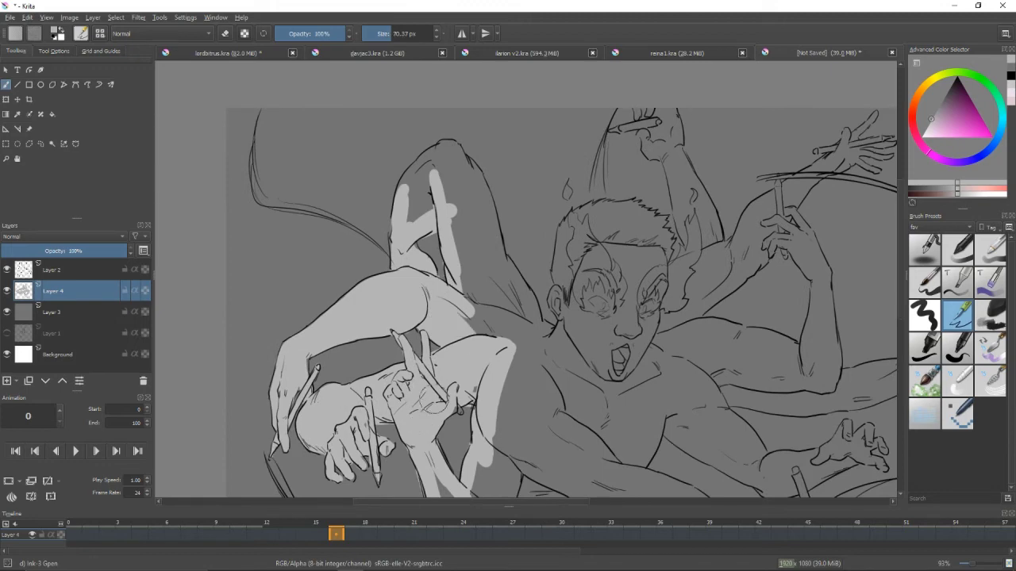
{"action": "left_click_drag", "start_coordinate": [476, 397], "coordinate": [448, 277]}
{"action": "mouse_move", "coordinate": [464, 425]}
{"action": "left_mouse_down"}
{"action": "mouse_move", "coordinate": [459, 388]}
{"action": "mouse_move", "coordinate": [488, 302]}
{"action": "left_mouse_up"}
{"action": "left_click_drag", "start_coordinate": [484, 254], "coordinate": [462, 351]}
{"action": "mouse_move", "coordinate": [460, 326]}
{"action": "left_mouse_down"}
{"action": "mouse_move", "coordinate": [385, 170]}
{"action": "mouse_move", "coordinate": [444, 147]}
{"action": "mouse_move", "coordinate": [514, 345]}
{"action": "mouse_move", "coordinate": [533, 313]}
{"action": "mouse_move", "coordinate": [528, 214]}
{"action": "left_mouse_up"}
With a smaller brush, fill the top of the hair, the raised arm and hand, and the pencil-holding arm light grey
{"action": "key", "text": "bracketleft"}
{"action": "key", "text": "bracketleft"}
{"action": "key", "text": "bracketleft"}
{"action": "left_click_drag", "start_coordinate": [511, 343], "coordinate": [524, 317]}
{"action": "left_click_drag", "start_coordinate": [531, 365], "coordinate": [583, 351]}
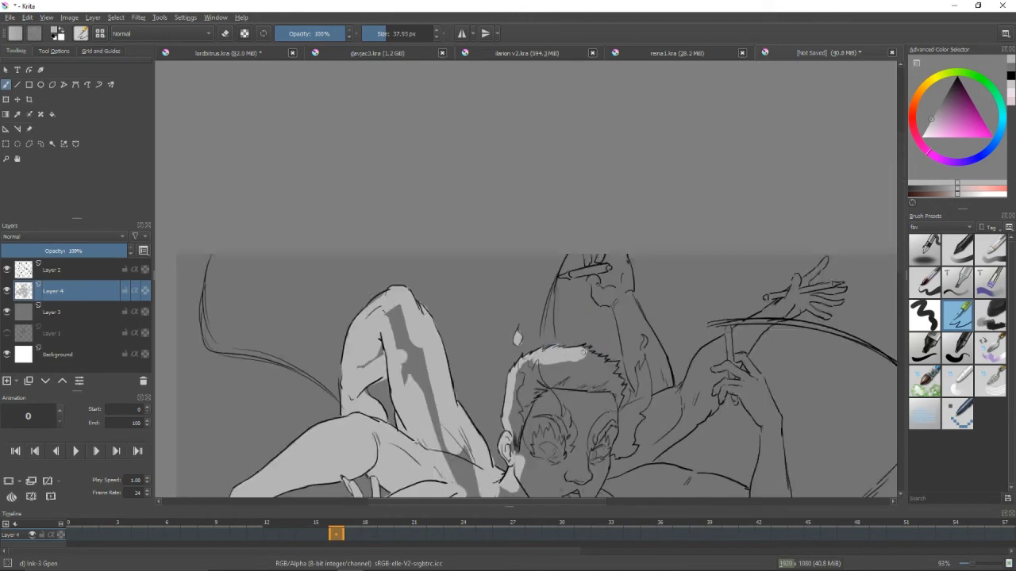
{"action": "left_click_drag", "start_coordinate": [619, 321], "coordinate": [605, 303]}
{"action": "mouse_move", "coordinate": [631, 357]}
{"action": "left_mouse_down"}
{"action": "mouse_move", "coordinate": [603, 308]}
{"action": "mouse_move", "coordinate": [607, 266]}
{"action": "left_mouse_up"}
{"action": "left_click_drag", "start_coordinate": [627, 326], "coordinate": [595, 218]}
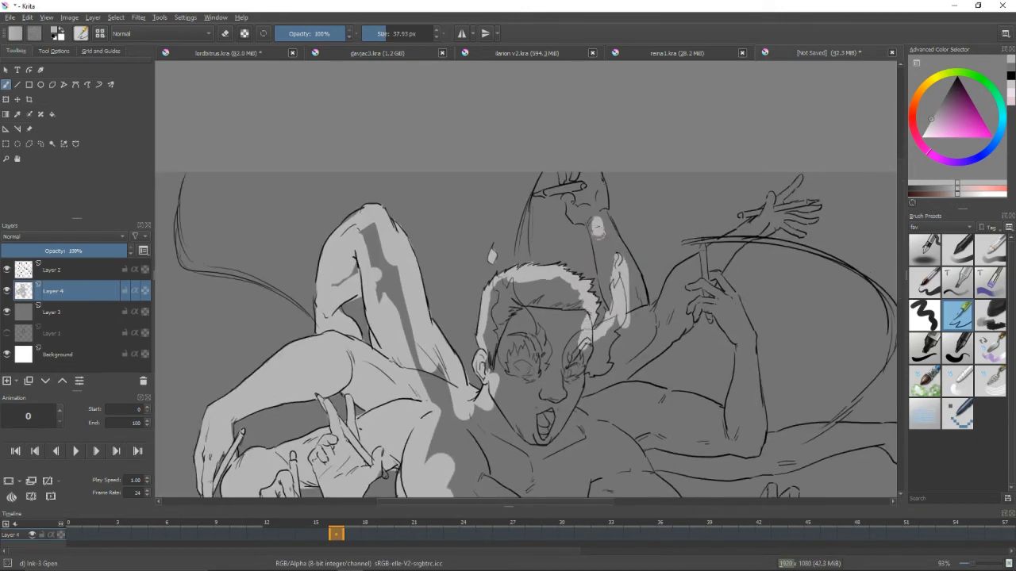
{"action": "left_click_drag", "start_coordinate": [611, 306], "coordinate": [595, 234]}
{"action": "mouse_move", "coordinate": [570, 199]}
{"action": "left_mouse_down"}
{"action": "mouse_move", "coordinate": [588, 227]}
{"action": "mouse_move", "coordinate": [579, 168]}
{"action": "mouse_move", "coordinate": [627, 276]}
{"action": "left_mouse_up"}
{"action": "left_click_drag", "start_coordinate": [635, 238], "coordinate": [635, 389]}
{"action": "left_click_drag", "start_coordinate": [682, 293], "coordinate": [619, 381]}
{"action": "mouse_move", "coordinate": [659, 250]}
{"action": "left_mouse_down"}
{"action": "mouse_move", "coordinate": [579, 353]}
{"action": "mouse_move", "coordinate": [675, 242]}
{"action": "mouse_move", "coordinate": [681, 222]}
{"action": "mouse_move", "coordinate": [666, 185]}
{"action": "mouse_move", "coordinate": [693, 220]}
{"action": "mouse_move", "coordinate": [692, 287]}
{"action": "left_mouse_up"}
With a slightly smaller brush, fill the raised arm's hand and right forearm light grey
{"action": "key", "text": "bracketleft"}
{"action": "mouse_move", "coordinate": [631, 325]}
{"action": "left_mouse_down"}
{"action": "mouse_move", "coordinate": [639, 341]}
{"action": "mouse_move", "coordinate": [623, 346]}
{"action": "mouse_move", "coordinate": [652, 390]}
{"action": "mouse_move", "coordinate": [659, 322]}
{"action": "left_mouse_up"}
{"action": "left_click_drag", "start_coordinate": [662, 285], "coordinate": [668, 409]}
{"action": "left_click_drag", "start_coordinate": [668, 408], "coordinate": [670, 333]}
{"action": "left_click_drag", "start_coordinate": [675, 342], "coordinate": [552, 347]}
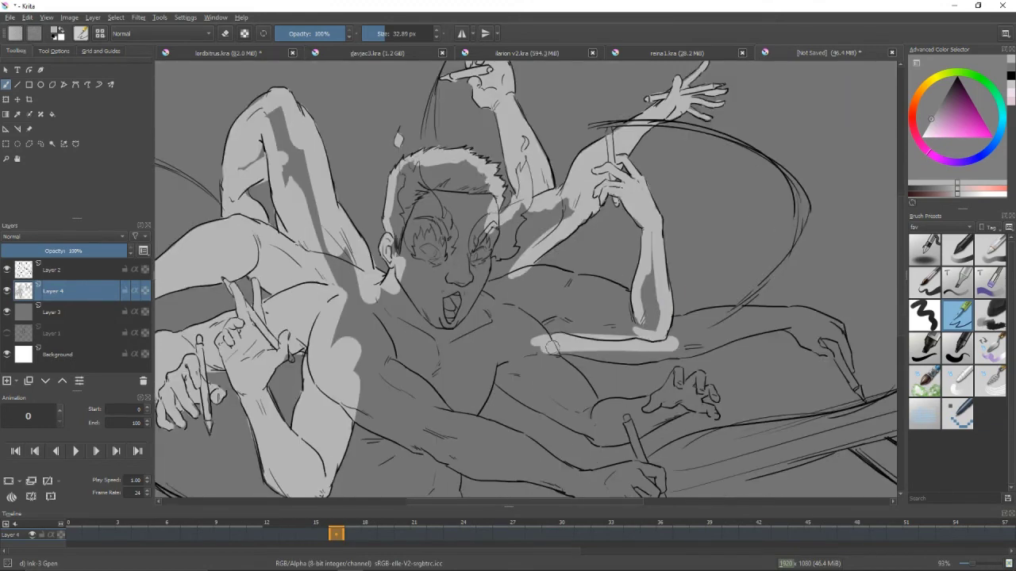
Fill the face, hair, bottom edge and lower forearms toward the hand with light grey
{"action": "left_click_drag", "start_coordinate": [555, 210], "coordinate": [508, 282]}
{"action": "left_click_drag", "start_coordinate": [401, 171], "coordinate": [409, 266]}
{"action": "left_click_drag", "start_coordinate": [401, 234], "coordinate": [484, 167]}
{"action": "left_click_drag", "start_coordinate": [444, 238], "coordinate": [518, 170]}
{"action": "mouse_move", "coordinate": [393, 444]}
{"action": "left_mouse_down"}
{"action": "mouse_move", "coordinate": [531, 441]}
{"action": "mouse_move", "coordinate": [500, 427]}
{"action": "left_mouse_up"}
{"action": "mouse_move", "coordinate": [494, 382]}
{"action": "left_mouse_down"}
{"action": "mouse_move", "coordinate": [498, 353]}
{"action": "mouse_move", "coordinate": [607, 373]}
{"action": "mouse_move", "coordinate": [676, 406]}
{"action": "left_mouse_up"}
{"action": "mouse_move", "coordinate": [687, 397]}
{"action": "left_mouse_down"}
{"action": "mouse_move", "coordinate": [560, 392]}
{"action": "mouse_move", "coordinate": [575, 411]}
{"action": "left_mouse_up"}
{"action": "left_click_drag", "start_coordinate": [549, 377], "coordinate": [557, 413]}
{"action": "mouse_move", "coordinate": [556, 373]}
{"action": "left_mouse_down"}
{"action": "mouse_move", "coordinate": [520, 388]}
{"action": "mouse_move", "coordinate": [619, 349]}
{"action": "mouse_move", "coordinate": [573, 343]}
{"action": "mouse_move", "coordinate": [508, 367]}
{"action": "left_mouse_up"}
{"action": "left_click_drag", "start_coordinate": [464, 300], "coordinate": [520, 355]}
{"action": "mouse_move", "coordinate": [418, 311]}
{"action": "left_mouse_down"}
{"action": "mouse_move", "coordinate": [518, 381]}
{"action": "mouse_move", "coordinate": [437, 385]}
{"action": "mouse_move", "coordinate": [530, 428]}
{"action": "mouse_move", "coordinate": [555, 411]}
{"action": "mouse_move", "coordinate": [555, 444]}
{"action": "mouse_move", "coordinate": [659, 464]}
{"action": "left_mouse_up"}
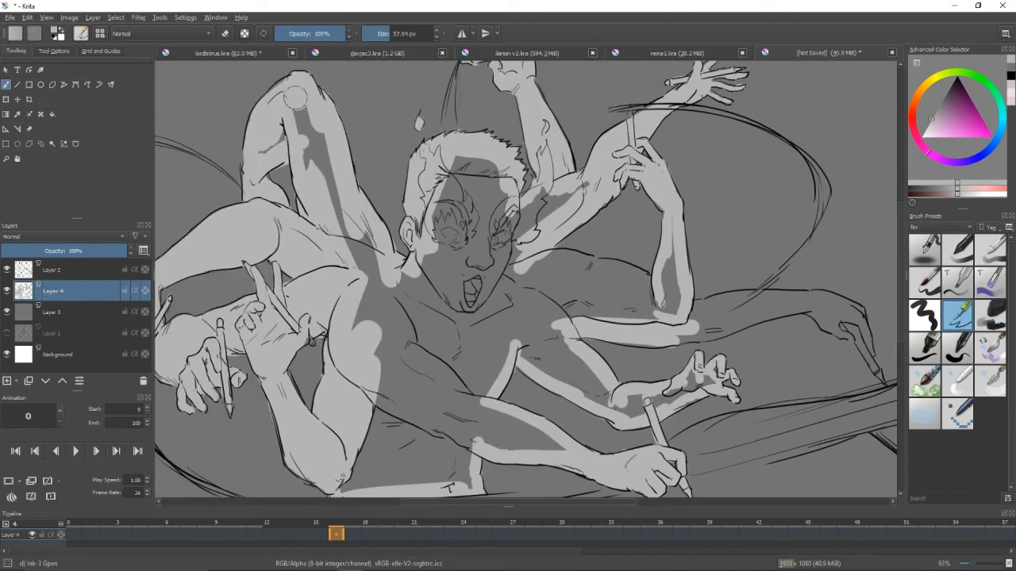
With an enlarged brush, fill the upper-left arm, torso, neck, shoulder and chest light grey
{"action": "key", "text": "]"}
{"action": "mouse_move", "coordinate": [302, 91]}
{"action": "left_mouse_down"}
{"action": "mouse_move", "coordinate": [335, 205]}
{"action": "mouse_move", "coordinate": [334, 413]}
{"action": "left_mouse_up"}
{"action": "left_click_drag", "start_coordinate": [373, 293], "coordinate": [452, 397]}
{"action": "left_click_drag", "start_coordinate": [373, 222], "coordinate": [389, 412]}
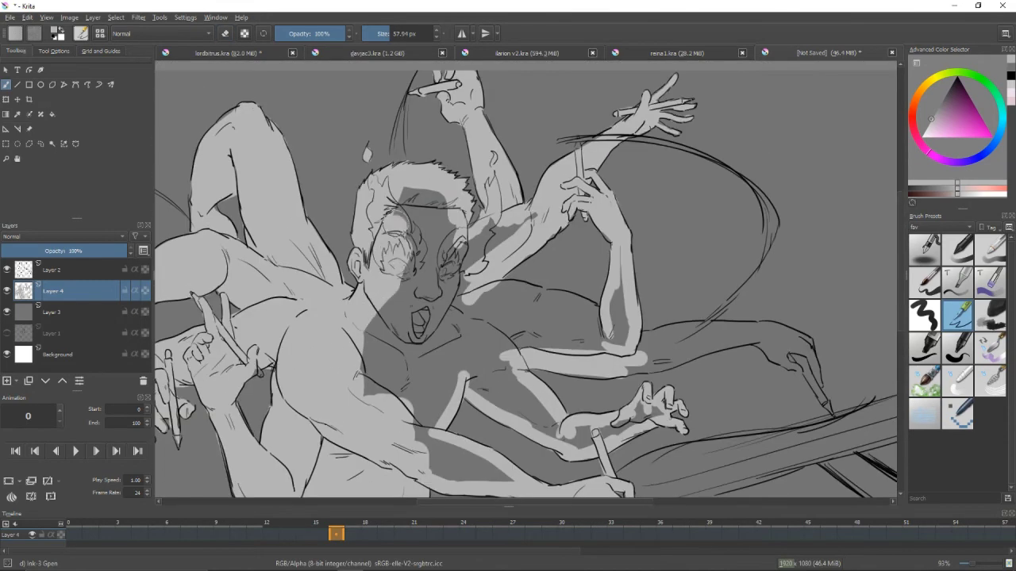
{"action": "mouse_move", "coordinate": [397, 198]}
{"action": "left_mouse_down"}
{"action": "mouse_move", "coordinate": [484, 254]}
{"action": "mouse_move", "coordinate": [460, 282]}
{"action": "left_mouse_up"}
{"action": "mouse_move", "coordinate": [421, 214]}
{"action": "left_mouse_down"}
{"action": "mouse_move", "coordinate": [445, 341]}
{"action": "mouse_move", "coordinate": [555, 306]}
{"action": "mouse_move", "coordinate": [621, 337]}
{"action": "mouse_move", "coordinate": [492, 334]}
{"action": "mouse_move", "coordinate": [556, 433]}
{"action": "mouse_move", "coordinate": [650, 413]}
{"action": "left_mouse_up"}
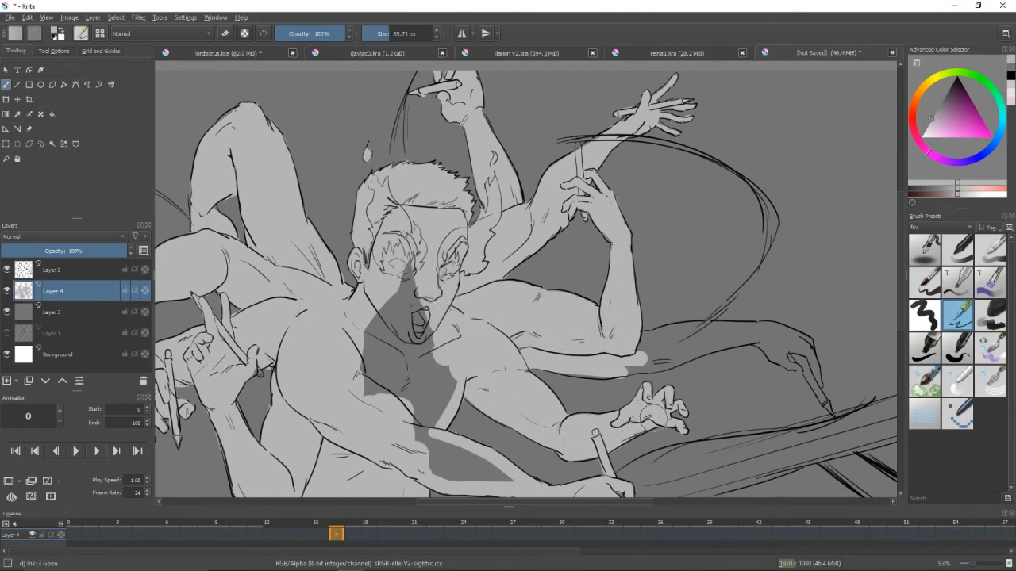
{"action": "mouse_move", "coordinate": [621, 365]}
{"action": "left_mouse_down"}
{"action": "mouse_move", "coordinate": [603, 373]}
{"action": "mouse_move", "coordinate": [762, 329]}
{"action": "mouse_move", "coordinate": [746, 353]}
{"action": "mouse_move", "coordinate": [590, 361]}
{"action": "left_mouse_up"}
Fill the pencil-holding hand and add pale strokes over the left eye and brow
{"action": "key", "text": "e"}
{"action": "key", "text": "e"}
{"action": "left_click_drag", "start_coordinate": [679, 357], "coordinate": [704, 400]}
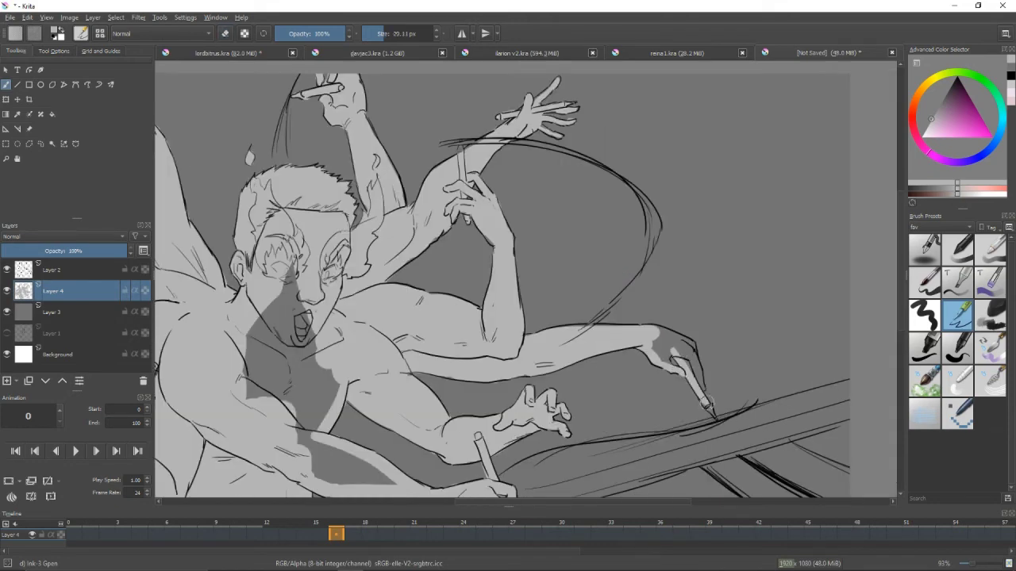
{"action": "mouse_move", "coordinate": [687, 349]}
{"action": "left_mouse_down"}
{"action": "mouse_move", "coordinate": [676, 340]}
{"action": "mouse_move", "coordinate": [651, 353]}
{"action": "mouse_move", "coordinate": [533, 357]}
{"action": "mouse_move", "coordinate": [533, 238]}
{"action": "left_mouse_up"}
{"action": "mouse_move", "coordinate": [477, 381]}
{"action": "left_mouse_down"}
{"action": "mouse_move", "coordinate": [484, 373]}
{"action": "mouse_move", "coordinate": [468, 353]}
{"action": "mouse_move", "coordinate": [465, 311]}
{"action": "mouse_move", "coordinate": [516, 389]}
{"action": "mouse_move", "coordinate": [548, 373]}
{"action": "mouse_move", "coordinate": [591, 314]}
{"action": "mouse_move", "coordinate": [607, 321]}
{"action": "mouse_move", "coordinate": [575, 377]}
{"action": "mouse_move", "coordinate": [595, 341]}
{"action": "mouse_move", "coordinate": [585, 380]}
{"action": "left_mouse_up"}
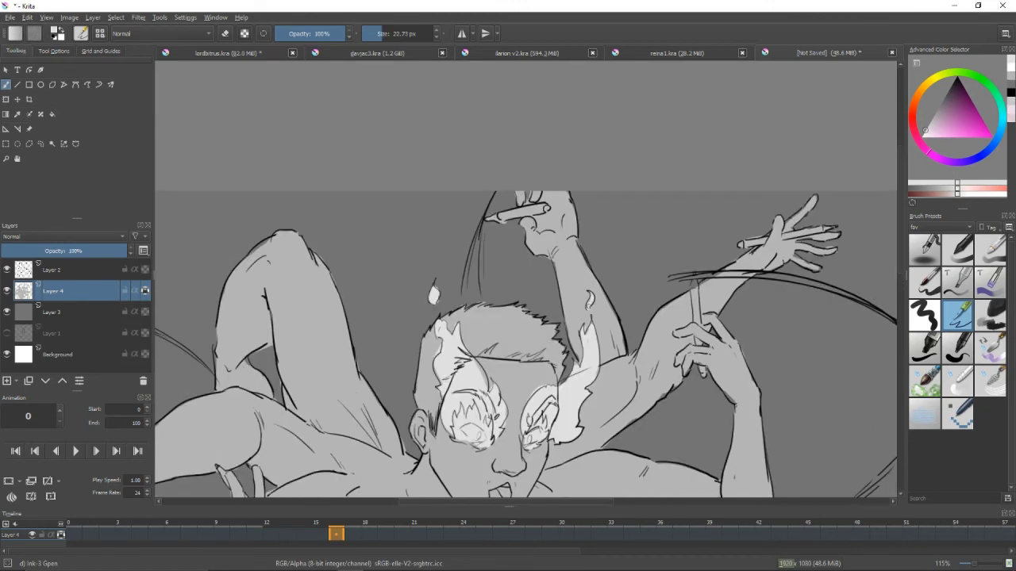
{"action": "scroll", "coordinate": [585, 381], "scroll_direction": "down", "scroll_amount": 3}
{"action": "mouse_move", "coordinate": [373, 452]}
{"action": "left_mouse_down"}
{"action": "mouse_move", "coordinate": [333, 434]}
{"action": "mouse_move", "coordinate": [246, 343]}
{"action": "mouse_move", "coordinate": [389, 457]}
{"action": "mouse_move", "coordinate": [357, 443]}
{"action": "left_mouse_up"}
Paint white streaks along the table line and at the lower right of the drawing
{"action": "key", "text": "e"}
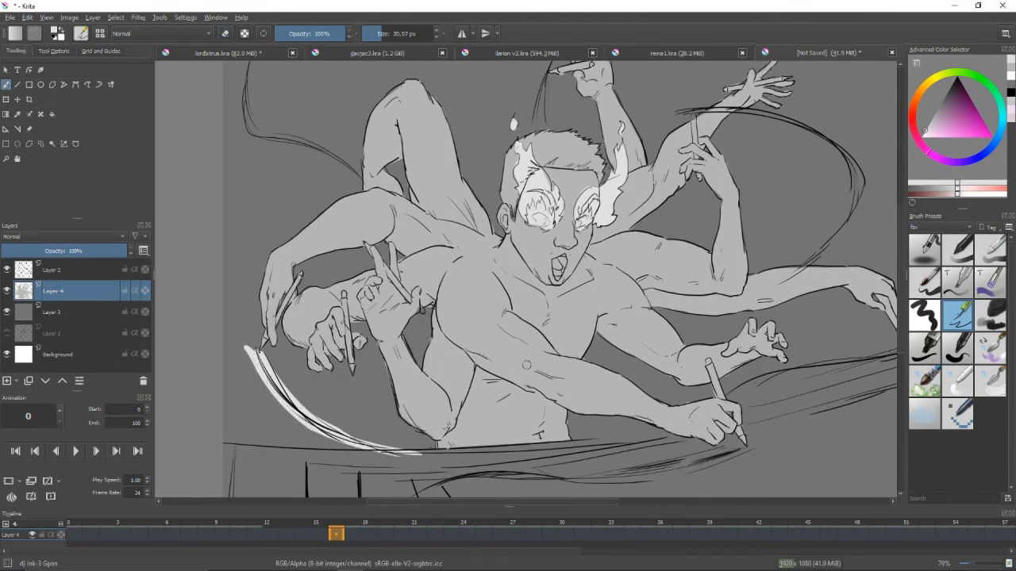
{"action": "left_click_drag", "start_coordinate": [476, 357], "coordinate": [396, 381]}
{"action": "mouse_move", "coordinate": [564, 460]}
{"action": "left_mouse_down"}
{"action": "mouse_move", "coordinate": [794, 416]}
{"action": "mouse_move", "coordinate": [667, 445]}
{"action": "left_mouse_up"}
{"action": "mouse_move", "coordinate": [708, 462]}
{"action": "left_mouse_down"}
{"action": "mouse_move", "coordinate": [708, 435]}
{"action": "mouse_move", "coordinate": [659, 440]}
{"action": "left_mouse_up"}
{"action": "left_click_drag", "start_coordinate": [591, 419], "coordinate": [841, 333]}
{"action": "left_click_drag", "start_coordinate": [841, 333], "coordinate": [807, 376]}
Add white swooshes around the upper-right arm, above the head and along the upper-left arm
{"action": "left_click_drag", "start_coordinate": [492, 170], "coordinate": [682, 298]}
{"action": "mouse_move", "coordinate": [710, 233]}
{"action": "left_mouse_down"}
{"action": "mouse_move", "coordinate": [595, 350]}
{"action": "mouse_move", "coordinate": [652, 312]}
{"action": "left_mouse_up"}
{"action": "key", "text": "e"}
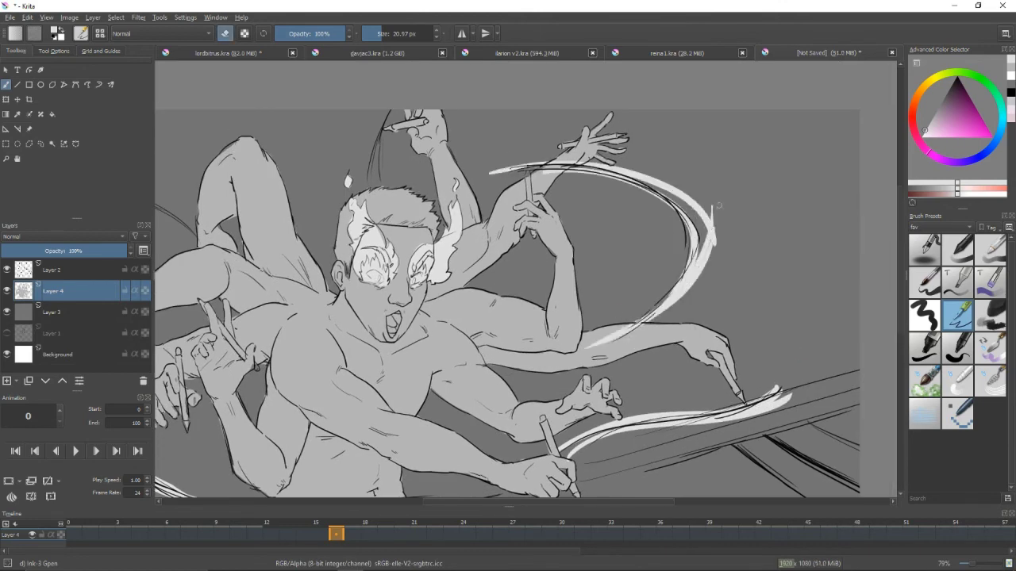
{"action": "scroll", "coordinate": [588, 263], "scroll_direction": "down", "scroll_amount": 1}
{"action": "mouse_move", "coordinate": [457, 190]}
{"action": "left_mouse_down"}
{"action": "mouse_move", "coordinate": [472, 238]}
{"action": "mouse_move", "coordinate": [460, 266]}
{"action": "left_mouse_up"}
{"action": "left_click_drag", "start_coordinate": [556, 318], "coordinate": [586, 271]}
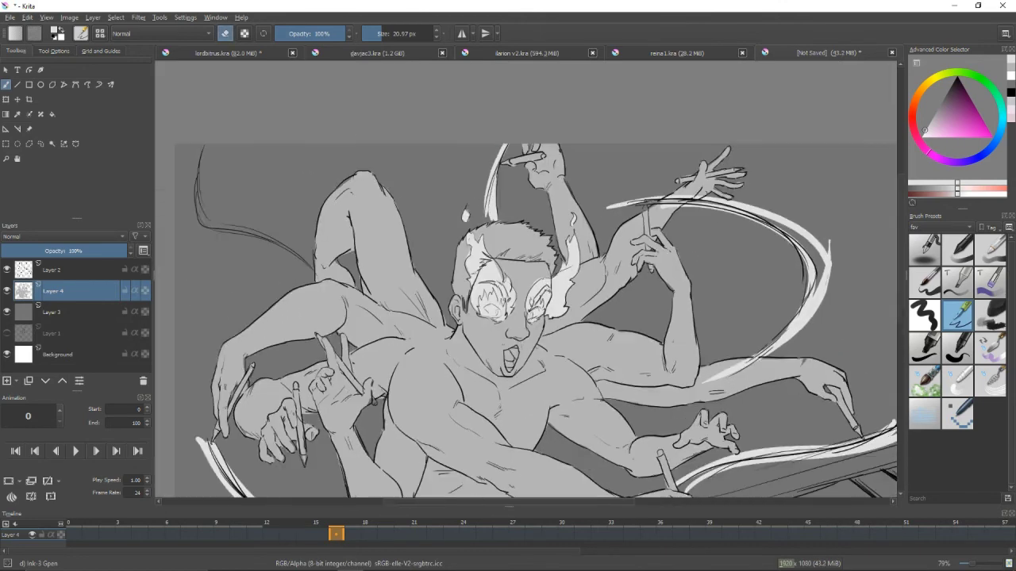
{"action": "left_click_drag", "start_coordinate": [194, 147], "coordinate": [305, 266]}
{"action": "left_click_drag", "start_coordinate": [265, 234], "coordinate": [311, 281]}
{"action": "scroll", "coordinate": [566, 319], "scroll_direction": "down", "scroll_amount": 2}
{"action": "scroll", "coordinate": [566, 319], "scroll_direction": "down", "scroll_amount": 2}
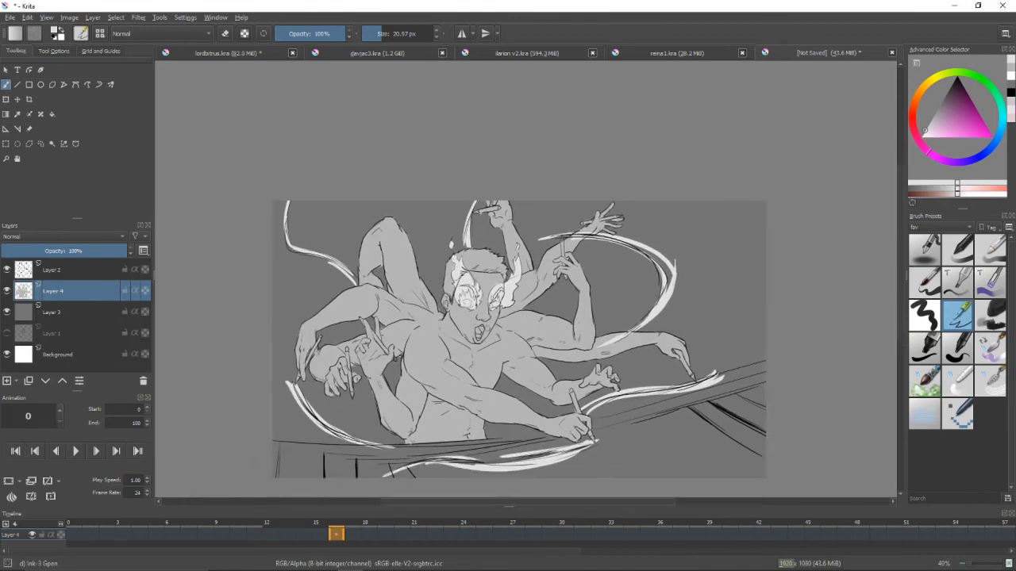
{"action": "scroll", "coordinate": [566, 319], "scroll_direction": "up", "scroll_amount": 2}
On a new Layer 5, paint a broad dark grey band along the table beneath the figure
{"action": "left_click", "coordinate": [8, 382]}
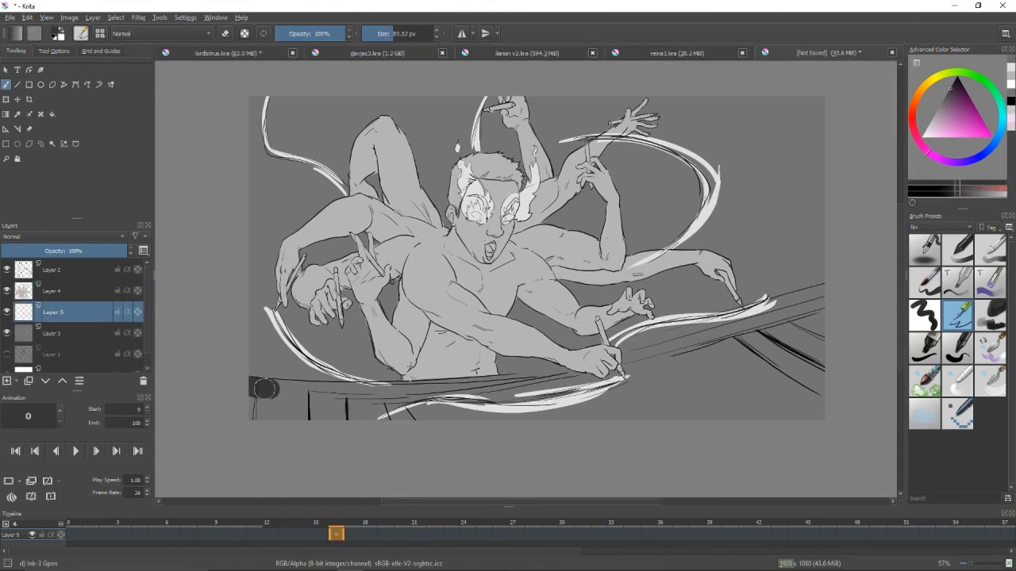
{"action": "mouse_move", "coordinate": [255, 389]}
{"action": "left_mouse_down"}
{"action": "mouse_move", "coordinate": [428, 392]}
{"action": "mouse_move", "coordinate": [853, 317]}
{"action": "left_mouse_up"}
{"action": "left_click_drag", "start_coordinate": [254, 408], "coordinate": [821, 365]}
{"action": "left_click_drag", "start_coordinate": [615, 432], "coordinate": [822, 381]}
{"action": "mouse_move", "coordinate": [793, 317]}
{"action": "left_mouse_down"}
{"action": "mouse_move", "coordinate": [754, 318]}
{"action": "mouse_move", "coordinate": [786, 345]}
{"action": "left_mouse_up"}
{"action": "mouse_move", "coordinate": [213, 389]}
{"action": "left_mouse_down"}
{"action": "mouse_move", "coordinate": [214, 432]}
{"action": "mouse_move", "coordinate": [246, 429]}
{"action": "left_mouse_up"}
{"action": "left_click_drag", "start_coordinate": [238, 380], "coordinate": [481, 367]}
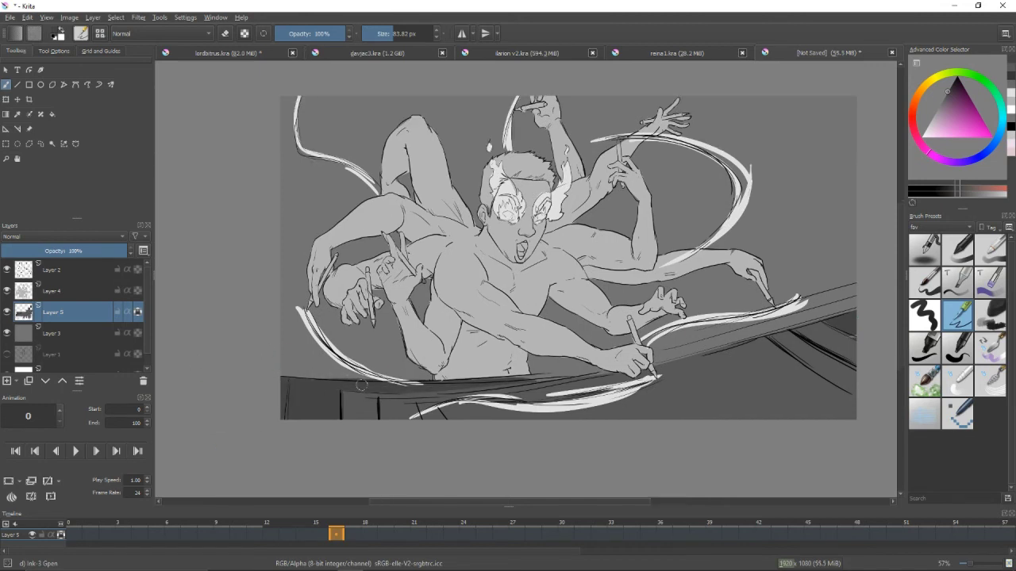
{"action": "left_click_drag", "start_coordinate": [411, 389], "coordinate": [533, 385]}
{"action": "left_click", "coordinate": [416, 403], "text": "ctrl"}
{"action": "left_click_drag", "start_coordinate": [523, 329], "coordinate": [465, 319]}
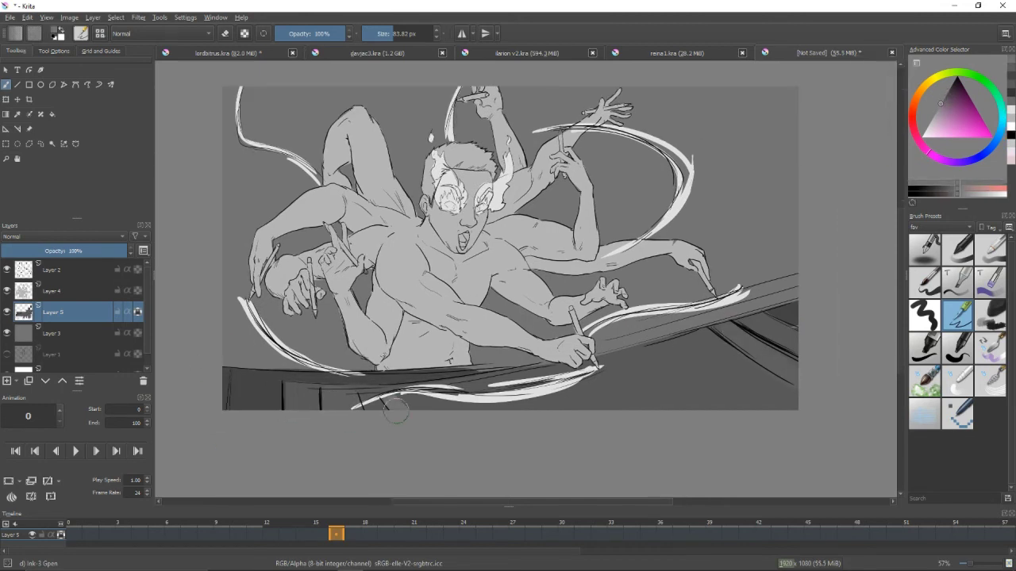
Cross the dark table band with light grey diagonal streaks
{"action": "left_click", "coordinate": [938, 105]}
{"action": "mouse_move", "coordinate": [397, 397]}
{"action": "left_mouse_down"}
{"action": "mouse_move", "coordinate": [545, 384]}
{"action": "mouse_move", "coordinate": [531, 413]}
{"action": "mouse_move", "coordinate": [815, 419]}
{"action": "left_mouse_up"}
{"action": "left_click_drag", "start_coordinate": [603, 342], "coordinate": [674, 404]}
{"action": "left_click_drag", "start_coordinate": [547, 365], "coordinate": [619, 412]}
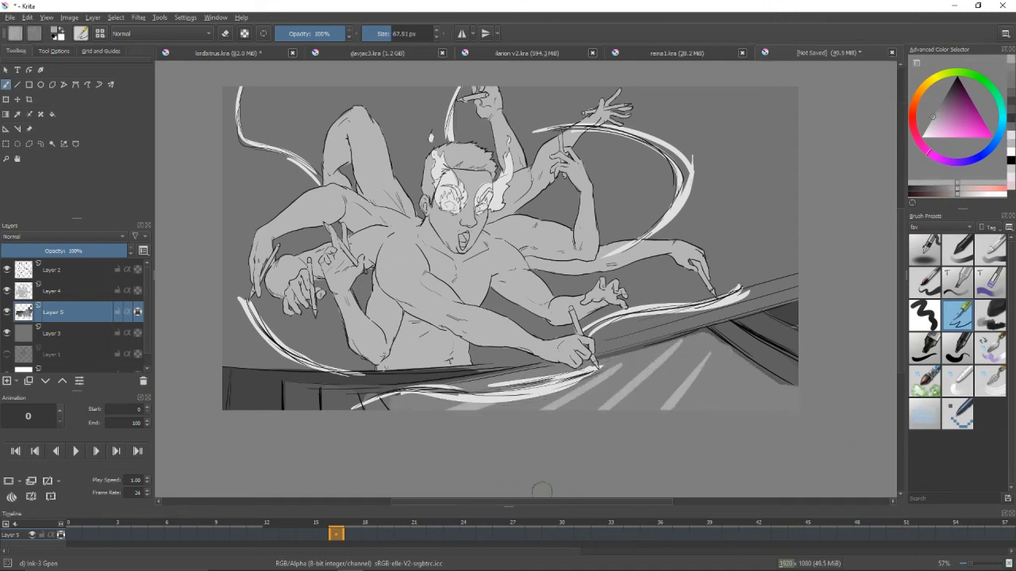
{"action": "key", "text": "plus"}
{"action": "left_click", "coordinate": [944, 94]}
On Layer 4, fill the hair dark grey with some lighter grey tones
{"action": "left_click", "coordinate": [936, 109]}
{"action": "key", "text": "Page_Up"}
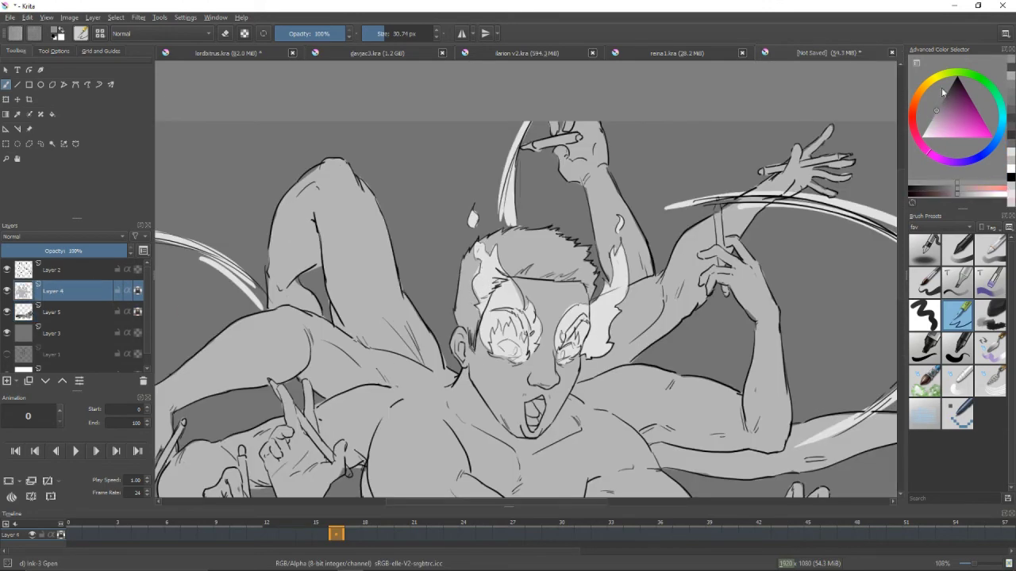
{"action": "left_click_drag", "start_coordinate": [460, 288], "coordinate": [466, 325]}
{"action": "scroll", "coordinate": [465, 318], "scroll_direction": "down", "scroll_amount": 5}
{"action": "mouse_move", "coordinate": [500, 254]}
{"action": "left_mouse_down"}
{"action": "mouse_move", "coordinate": [512, 322]}
{"action": "mouse_move", "coordinate": [512, 278]}
{"action": "left_mouse_up"}
{"action": "scroll", "coordinate": [516, 302], "scroll_direction": "up", "scroll_amount": 5}
{"action": "mouse_move", "coordinate": [515, 322]}
{"action": "left_mouse_down"}
{"action": "mouse_move", "coordinate": [528, 282]}
{"action": "mouse_move", "coordinate": [595, 282]}
{"action": "mouse_move", "coordinate": [615, 318]}
{"action": "left_mouse_up"}
{"action": "left_click", "coordinate": [519, 277], "text": "ctrl"}
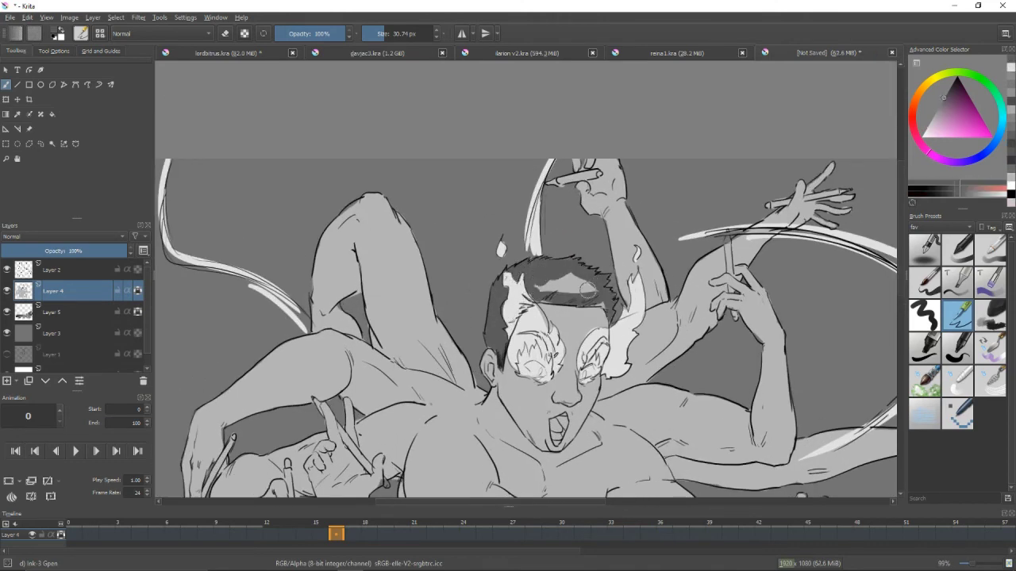
{"action": "mouse_move", "coordinate": [544, 289]}
{"action": "left_mouse_down"}
{"action": "mouse_move", "coordinate": [596, 297]}
{"action": "mouse_move", "coordinate": [595, 274]}
{"action": "left_mouse_up"}
{"action": "scroll", "coordinate": [527, 290], "scroll_direction": "down", "scroll_amount": 2}
With a smaller brush, darken the inside of the mouth
{"action": "key", "text": "bracketleft"}
{"action": "key", "text": "bracketleft"}
{"action": "mouse_move", "coordinate": [549, 343]}
{"action": "left_mouse_down"}
{"action": "mouse_move", "coordinate": [560, 365]}
{"action": "mouse_move", "coordinate": [560, 354]}
{"action": "left_mouse_up"}
{"action": "left_click_drag", "start_coordinate": [567, 322], "coordinate": [576, 313]}
{"action": "scroll", "coordinate": [526, 290], "scroll_direction": "down", "scroll_amount": 1}
Paint white glowing highlights into both eyes, then switch to canvas-only mode
{"action": "key", "text": "bracketleft"}
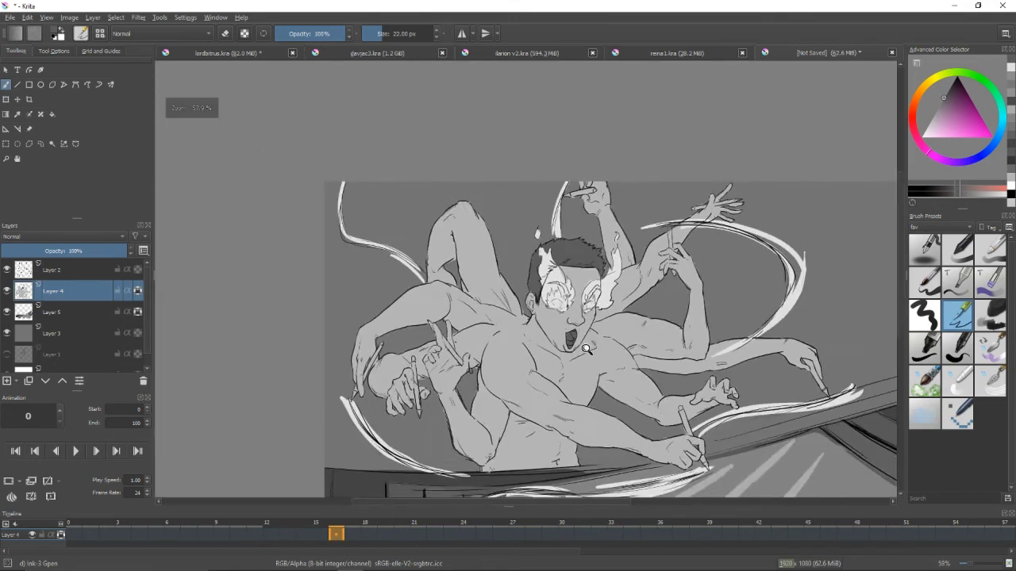
{"action": "scroll", "coordinate": [556, 349], "scroll_direction": "down", "scroll_amount": 3}
{"action": "scroll", "coordinate": [555, 349], "scroll_direction": "up", "scroll_amount": 2}
{"action": "left_click_drag", "start_coordinate": [536, 287], "coordinate": [595, 305]}
{"action": "key", "text": "x"}
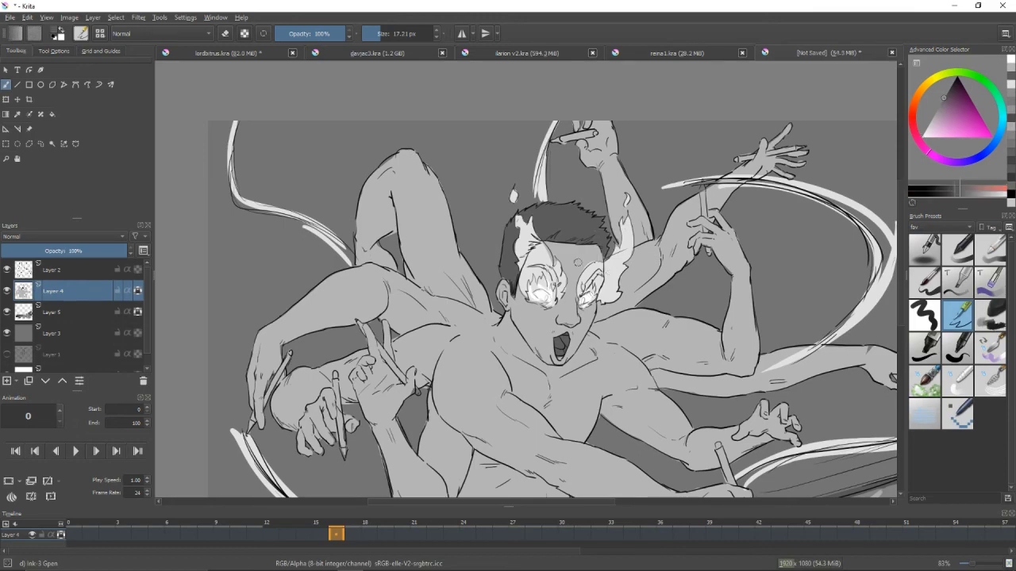
{"action": "key", "text": "x"}
{"action": "left_click_drag", "start_coordinate": [574, 265], "coordinate": [555, 284]}
{"action": "scroll", "coordinate": [612, 273], "scroll_direction": "down", "scroll_amount": 3}
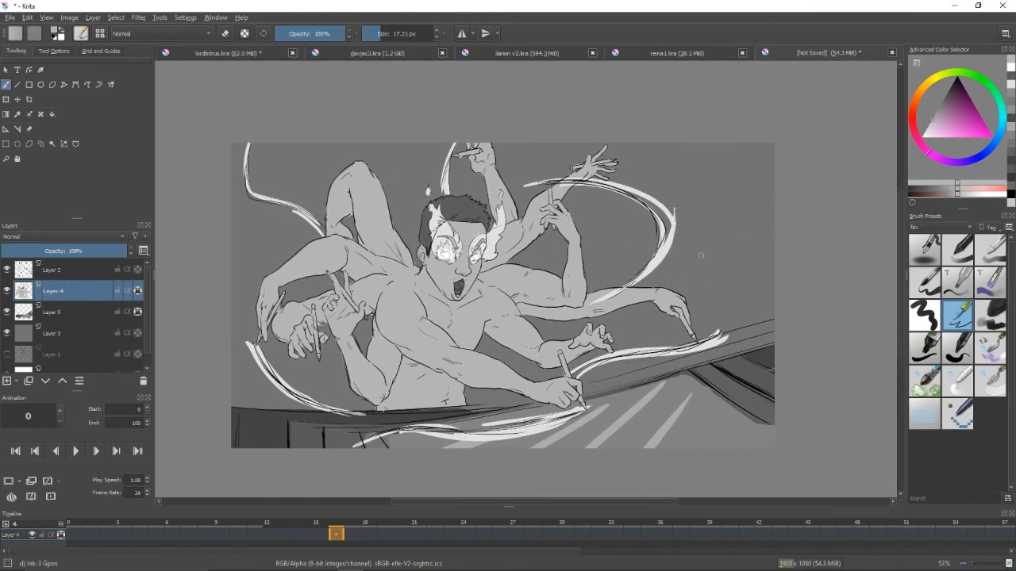
{"action": "key", "text": "Tab"}
Colorize the figure a muted sage green and the table band blue-grey with HSV/HSL Adjustment
{"action": "scroll", "coordinate": [700, 255], "scroll_direction": "up", "scroll_amount": 3}
{"action": "key", "text": "ctrl+u"}
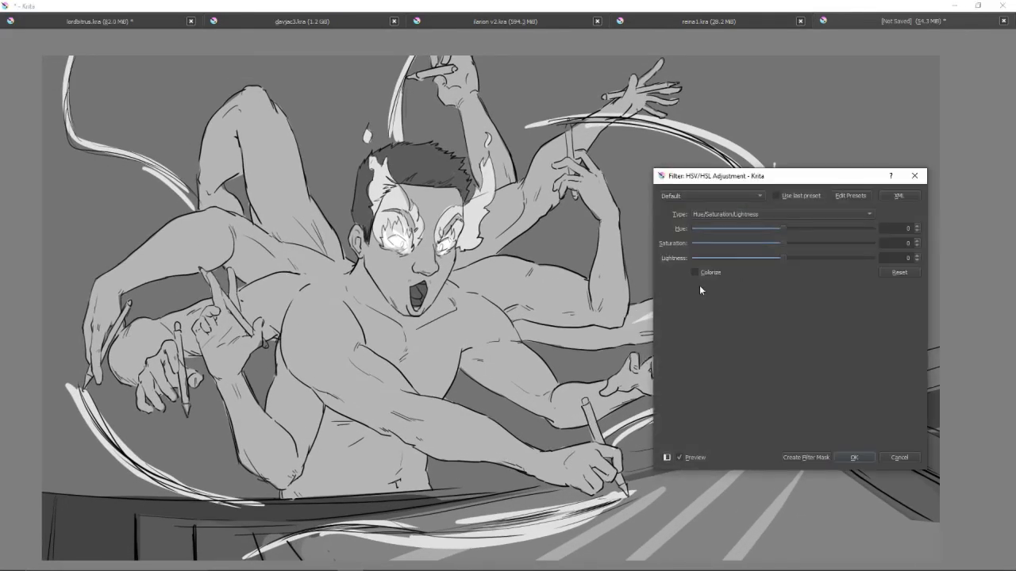
{"action": "left_click", "coordinate": [695, 272]}
{"action": "left_click_drag", "start_coordinate": [747, 234], "coordinate": [693, 243]}
{"action": "left_click_drag", "start_coordinate": [837, 230], "coordinate": [758, 246]}
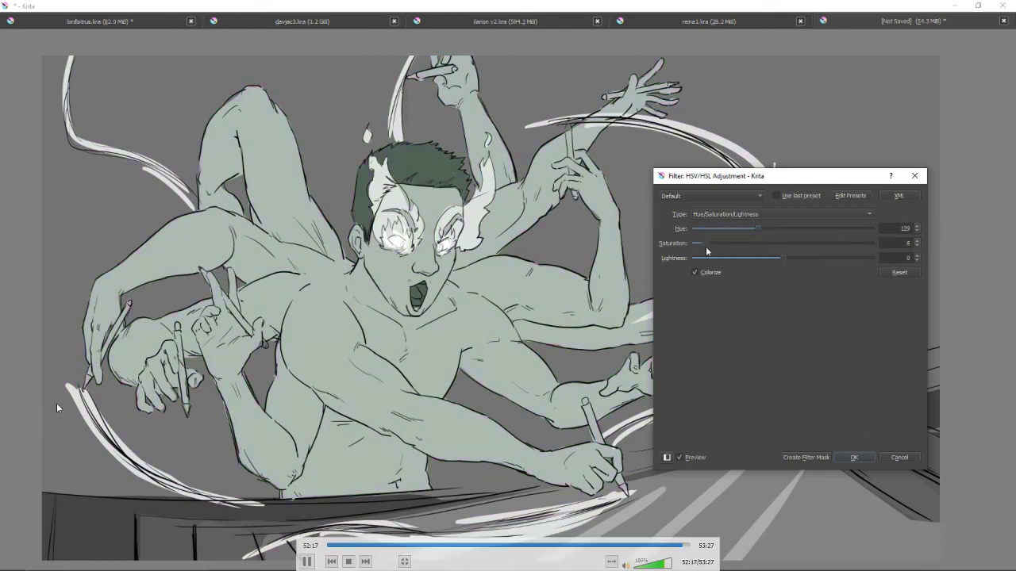
{"action": "left_click", "coordinate": [853, 458]}
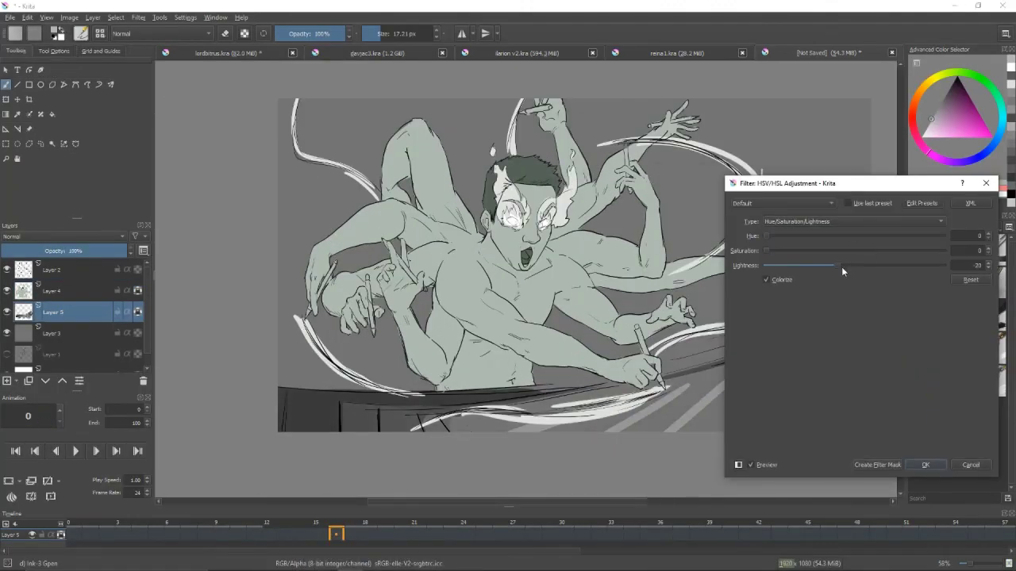
{"action": "left_click_drag", "start_coordinate": [766, 236], "coordinate": [920, 245]}
{"action": "left_click", "coordinate": [924, 464]}
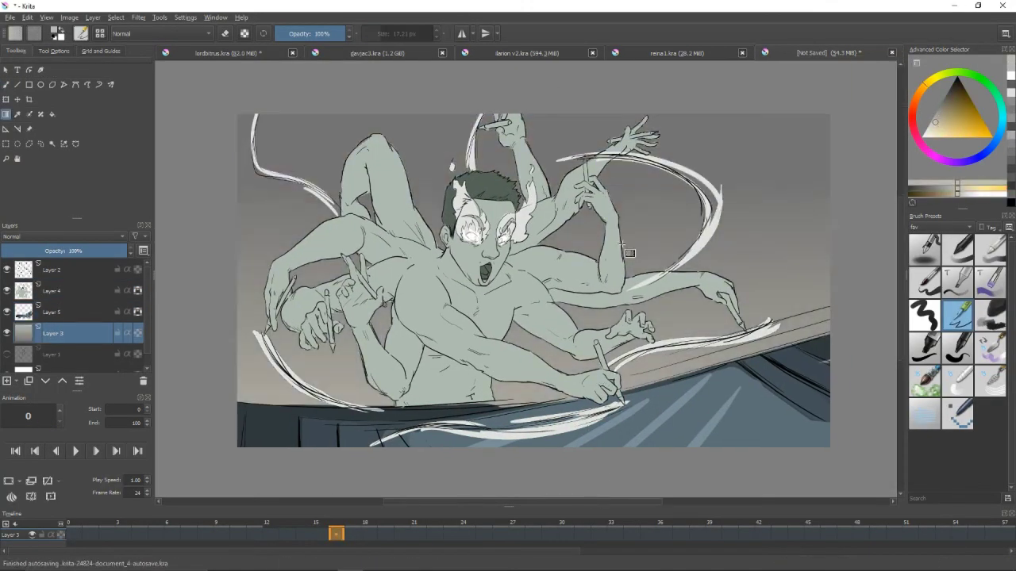
Fill the background with a reddish-brown gradient
{"action": "left_click", "coordinate": [955, 102]}
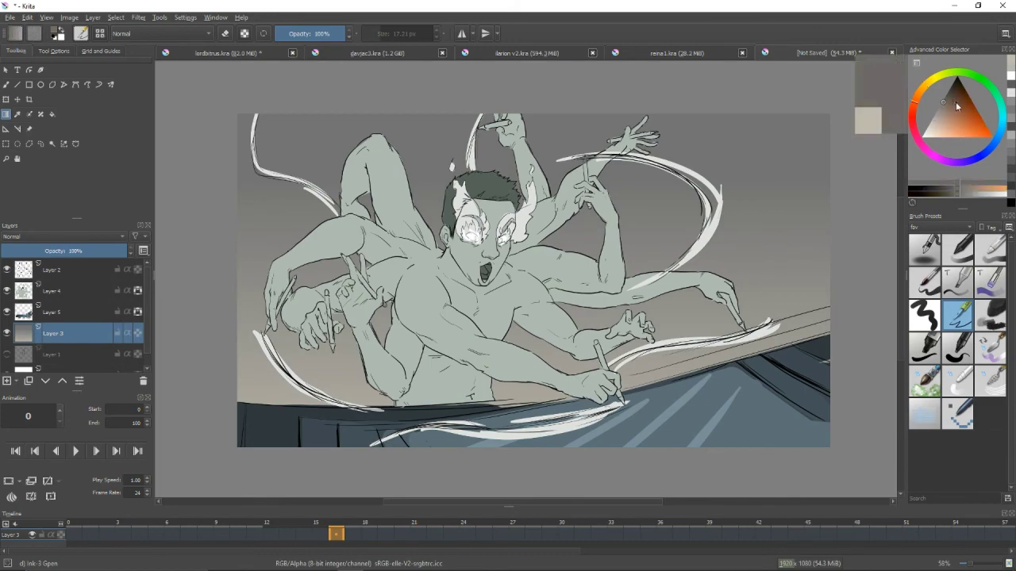
{"action": "left_click_drag", "start_coordinate": [625, 118], "coordinate": [619, 198]}
{"action": "left_click", "coordinate": [948, 95]}
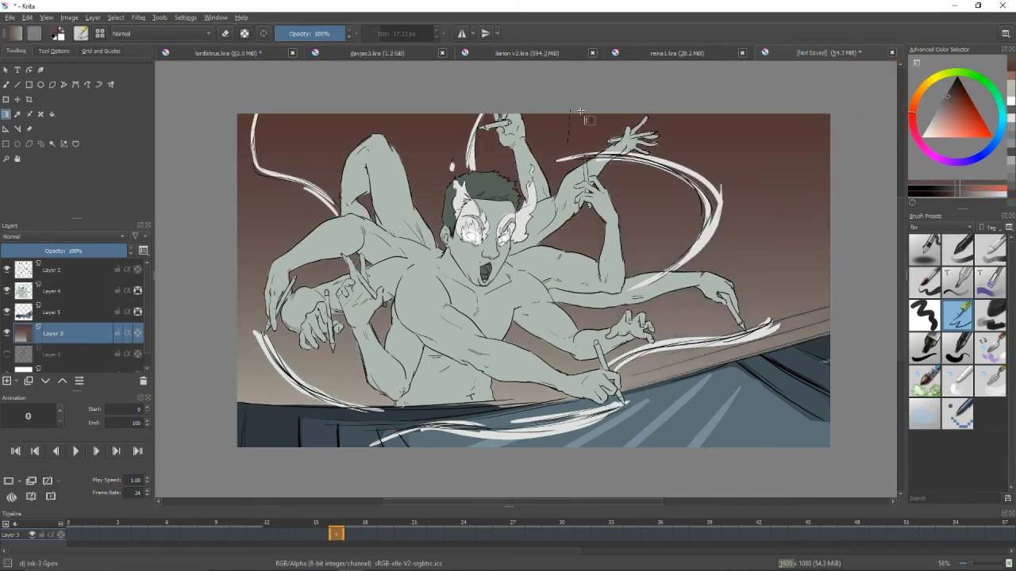
{"action": "scroll", "coordinate": [770, 277], "scroll_direction": "down", "scroll_amount": 2}
{"action": "key", "text": "Tab"}
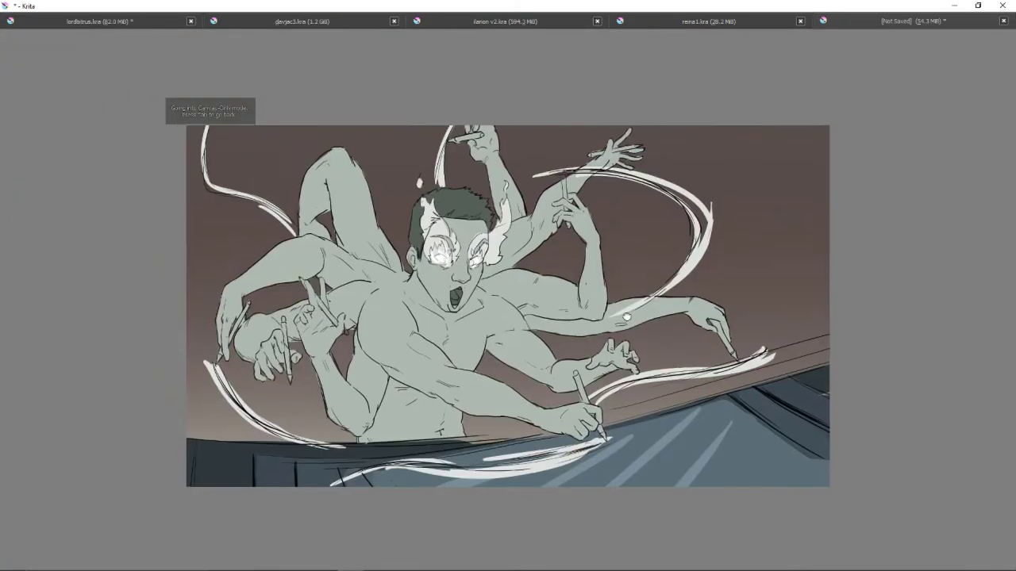
{"action": "scroll", "coordinate": [617, 338], "scroll_direction": "up", "scroll_amount": 3}
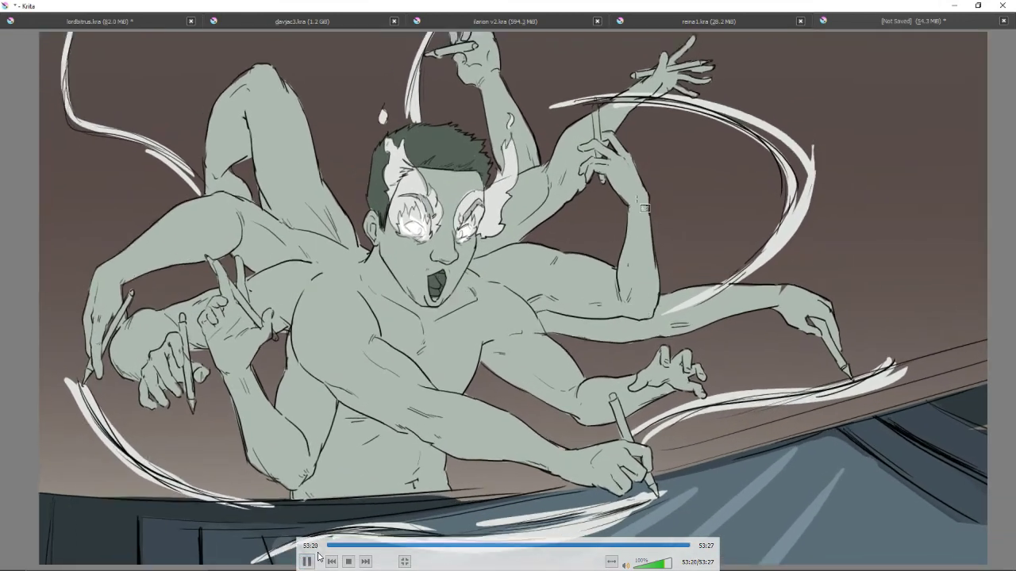
{"action": "left_click", "coordinate": [306, 561]}
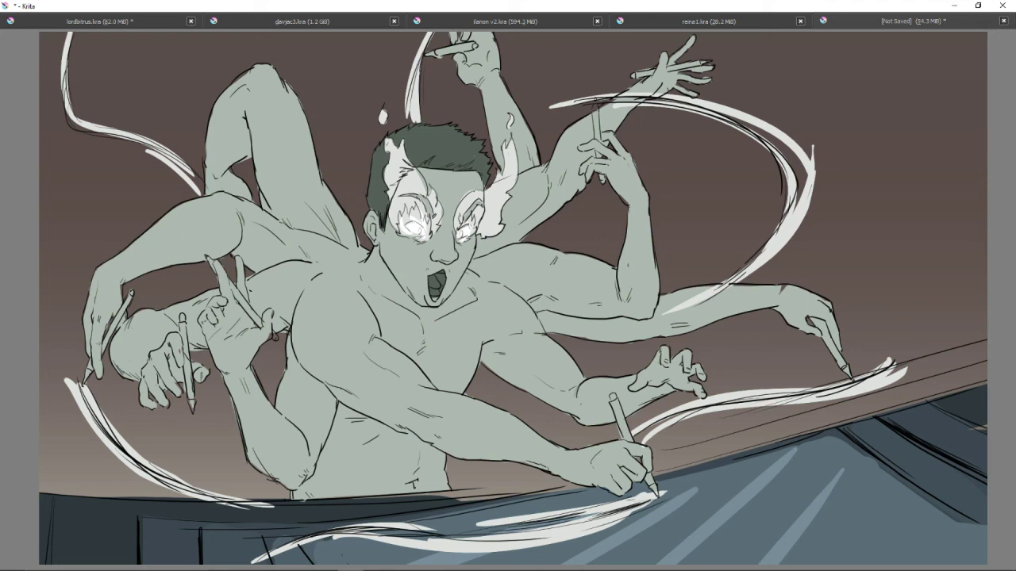
{"action": "mouse_move", "coordinate": [658, 239]}
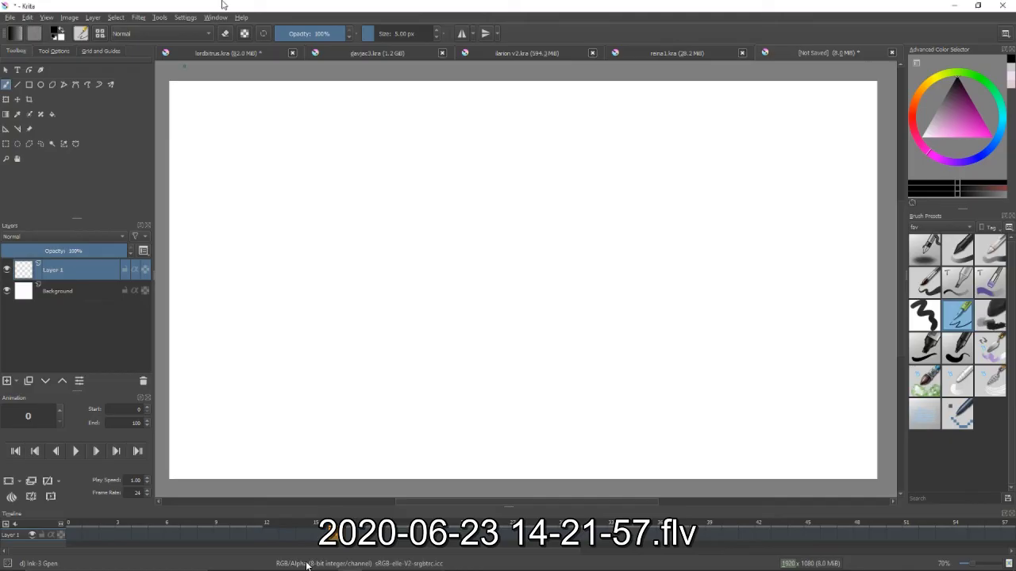
Sketch another rough circle over the existing one on Layer 1
{"action": "mouse_move", "coordinate": [306, 564]}
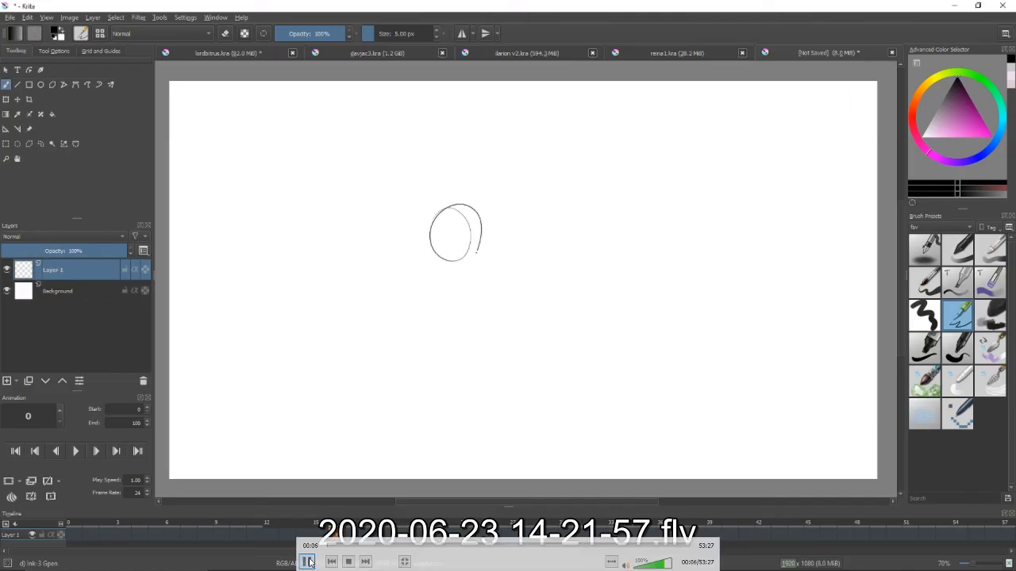